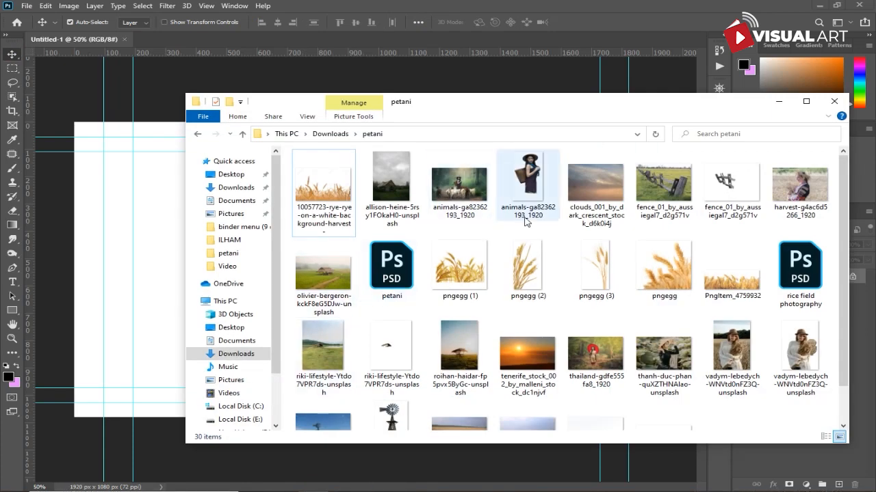
- Place the wheat_field_1 photo from the petani folder into the document, enlarged and moved down into the lower canvas
scroll(567, 267, down, 2)
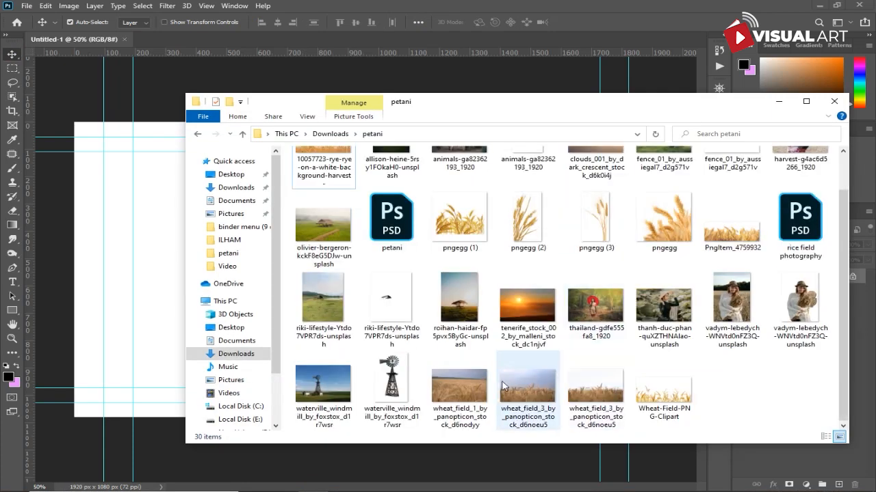
drag(471, 391, 160, 308)
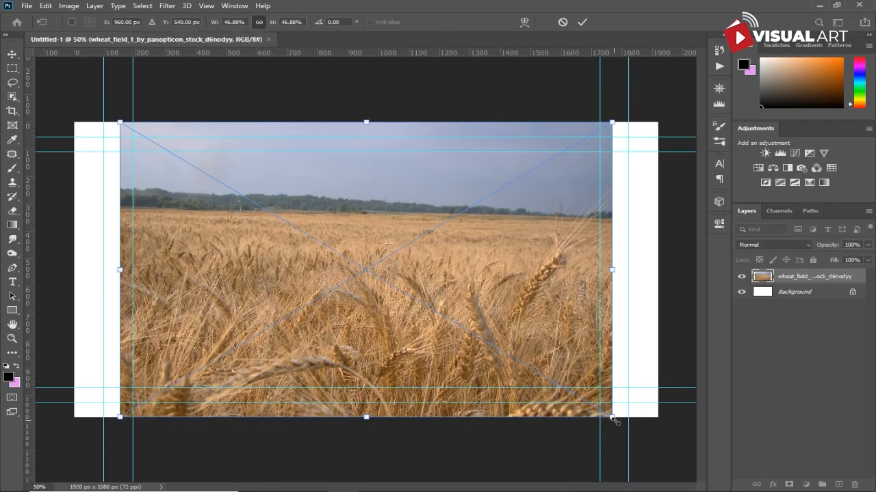
drag(615, 422, 673, 448)
drag(368, 89, 371, 156)
drag(459, 244, 465, 283)
key(Return)
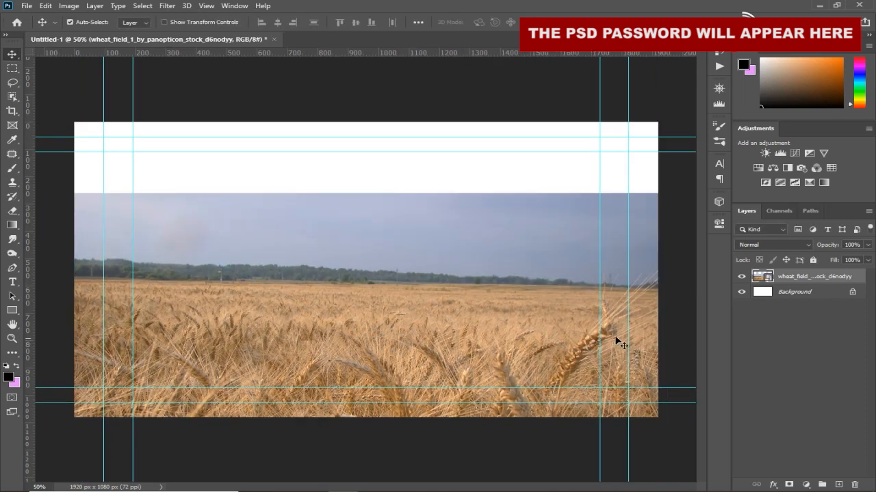
- Rotate the wheat field layer very slightly with Free Transform
key(ctrl+t)
drag(680, 190, 678, 184)
key(Return)
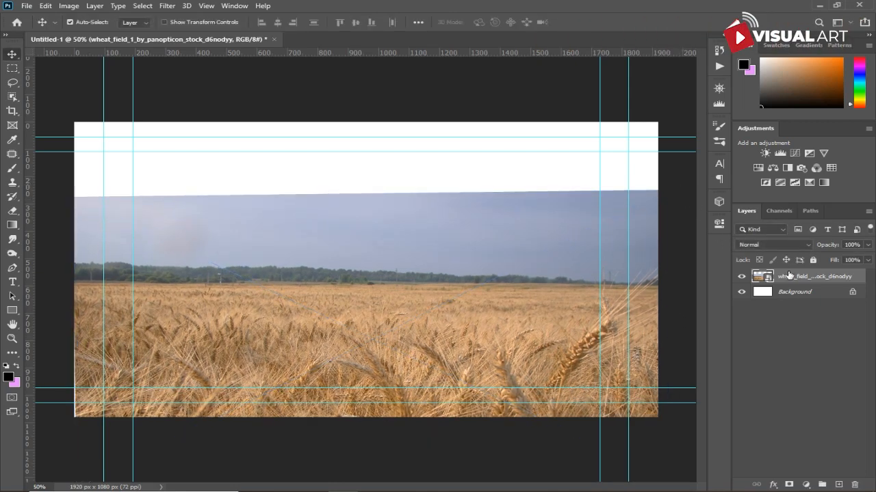
- Rasterize the wheat field layer and add a layer mask to it
right_click(789, 274)
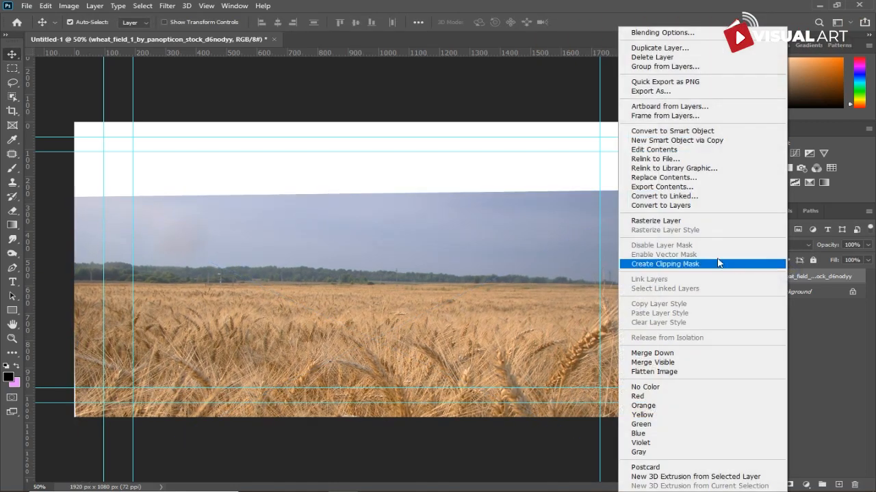
click(687, 222)
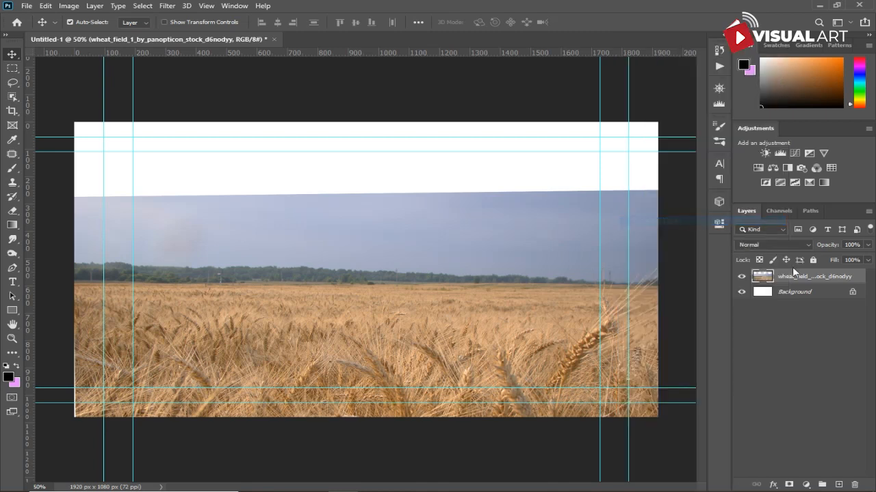
click(790, 484)
- Draw a short vertical gradient on the mask to fade the sky into white just above the horizon
click(12, 224)
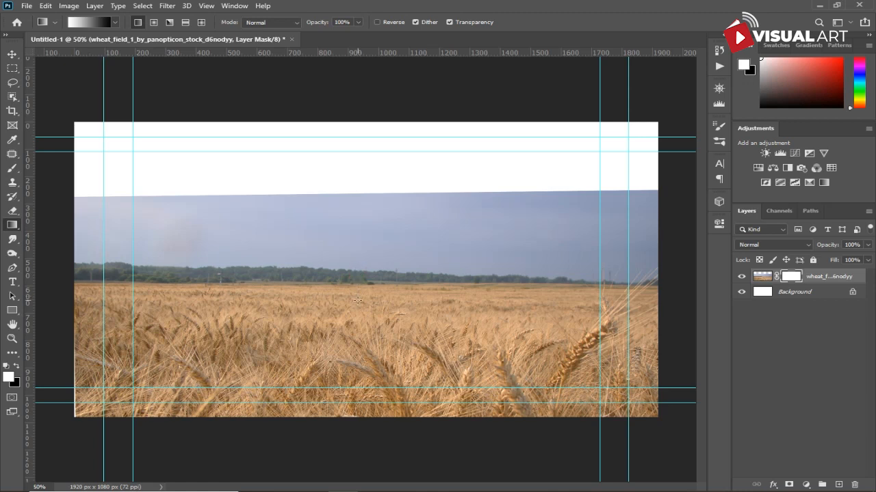
drag(358, 300, 357, 302)
key(ctrl+z)
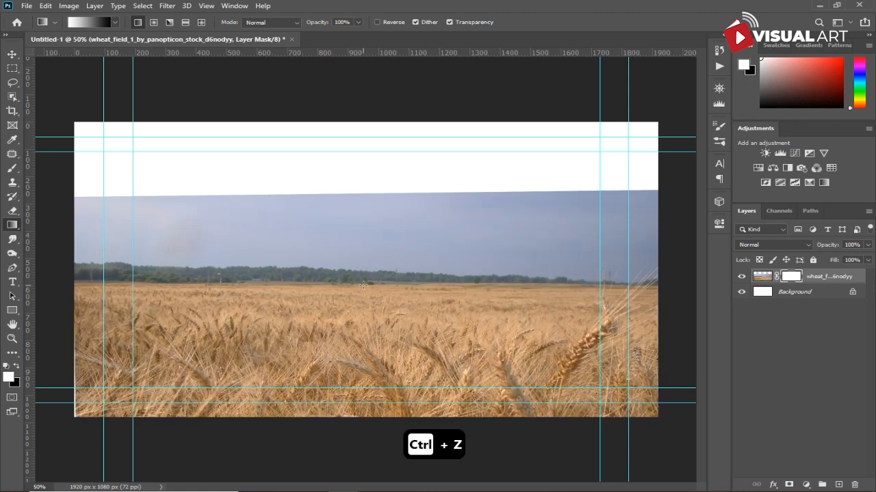
drag(362, 285, 363, 271)
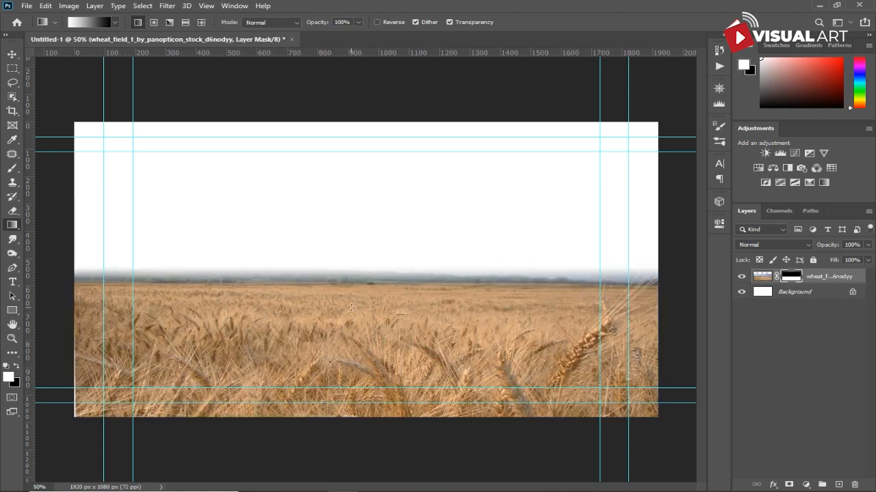
drag(372, 276, 371, 275)
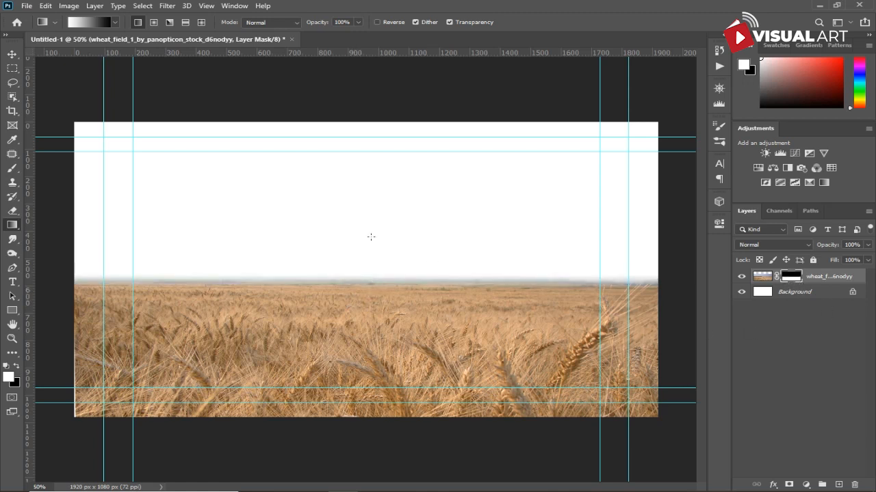
- Add a Brightness/Contrast adjustment clipped to the wheat field layer and adjust its brightness and contrast
click(10, 50)
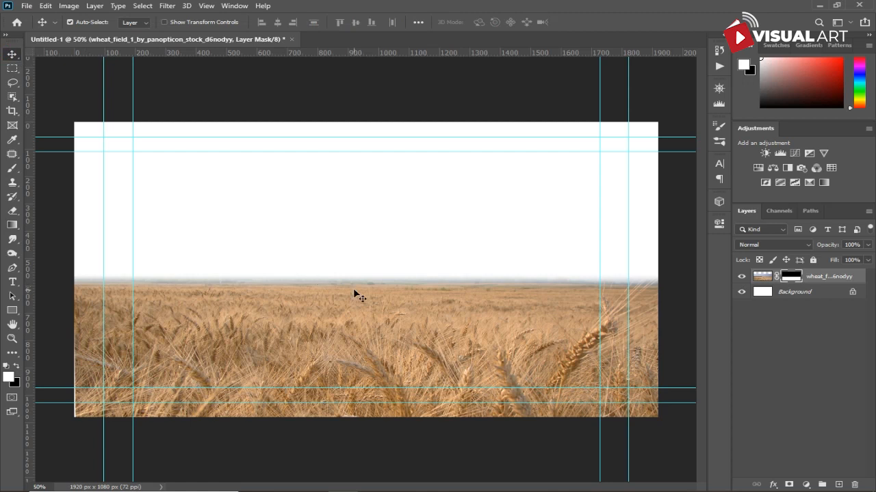
click(806, 484)
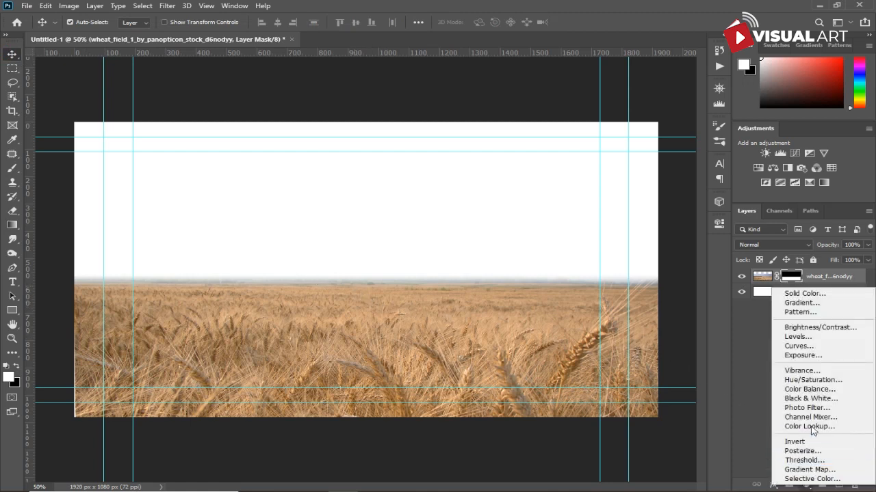
click(825, 331)
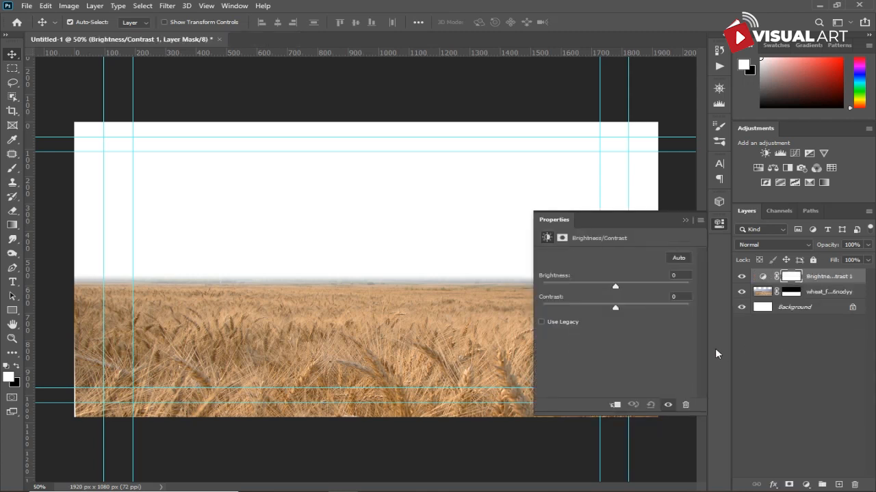
click(615, 405)
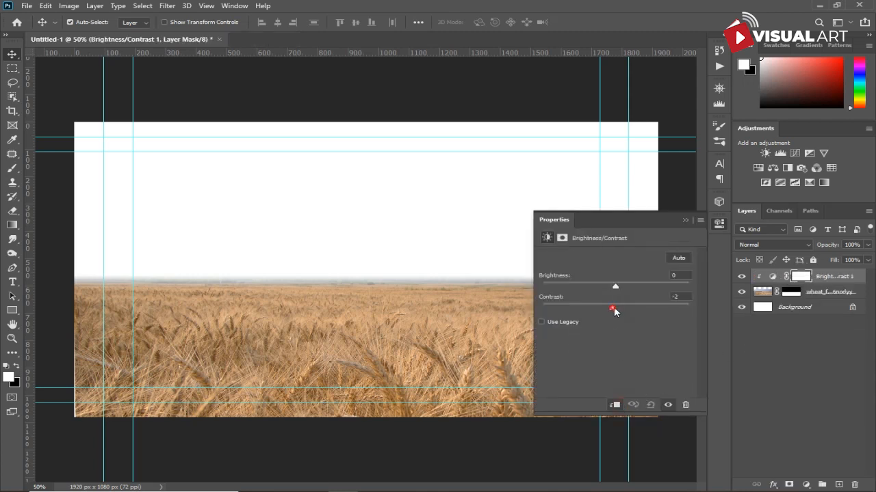
drag(628, 304, 611, 287)
click(687, 220)
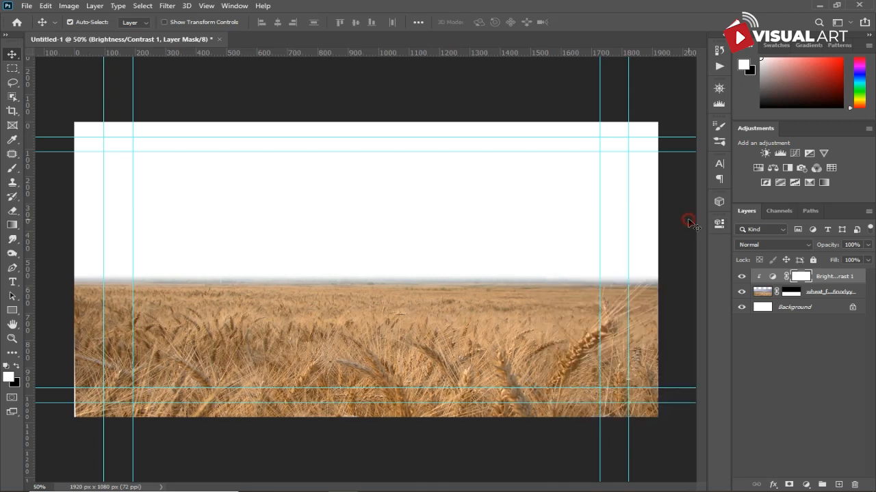
- Add a clipped Levels adjustment with input levels 28, 1.00, 192 and output white level 222
click(802, 483)
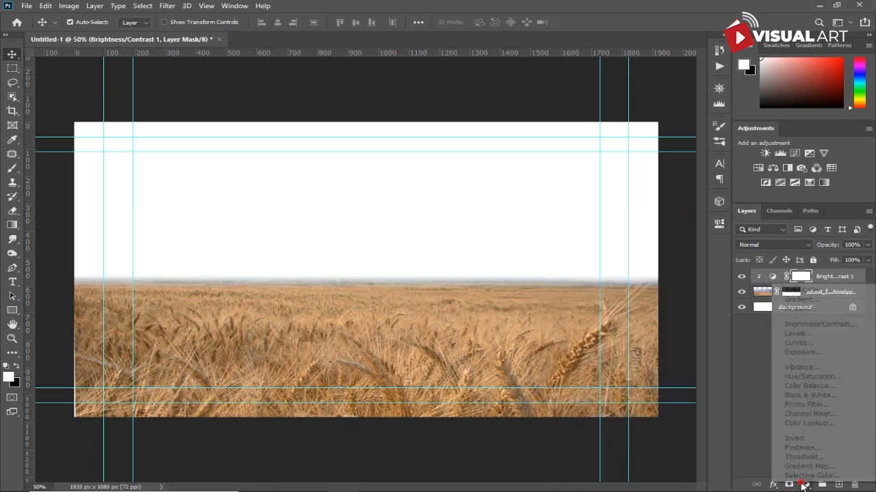
click(804, 335)
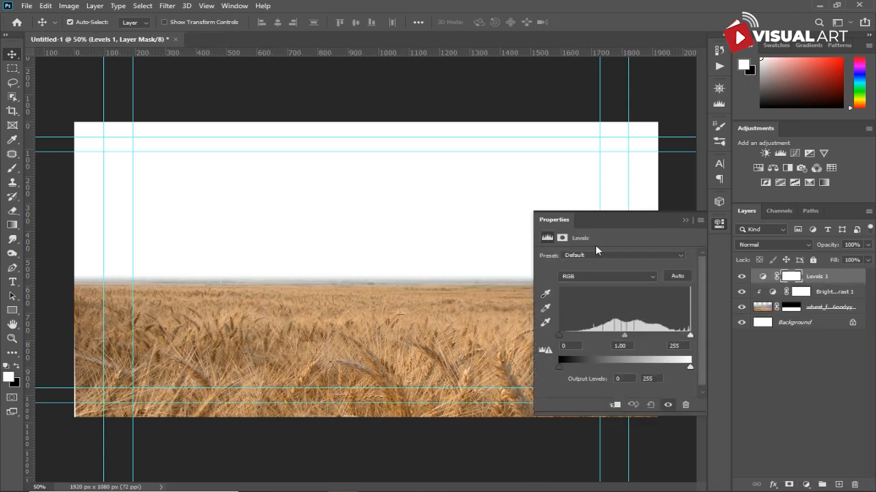
drag(690, 335, 671, 337)
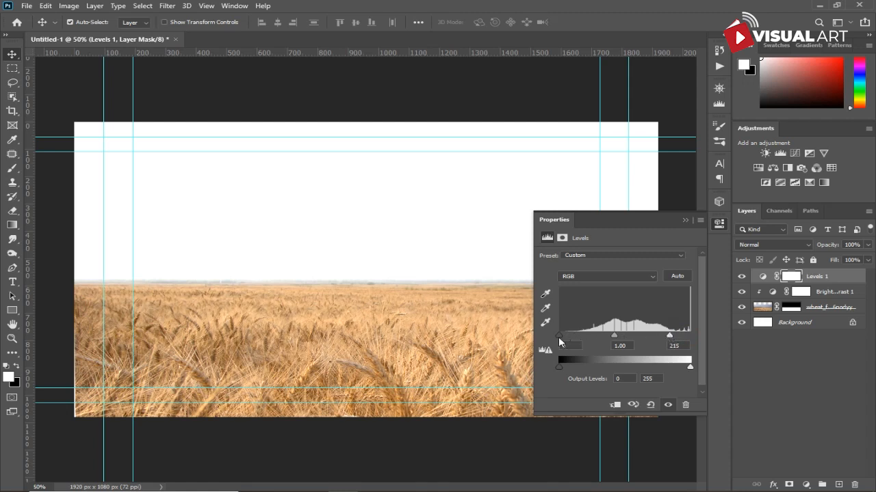
drag(560, 336, 570, 336)
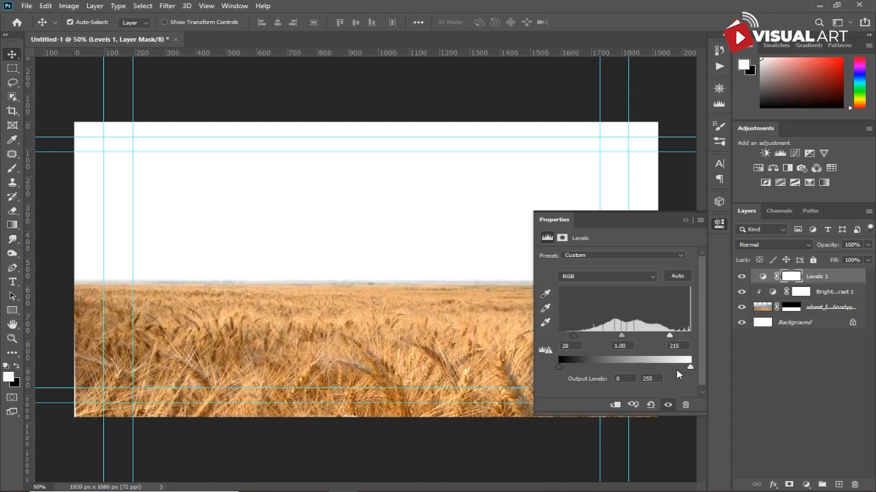
drag(690, 370, 673, 369)
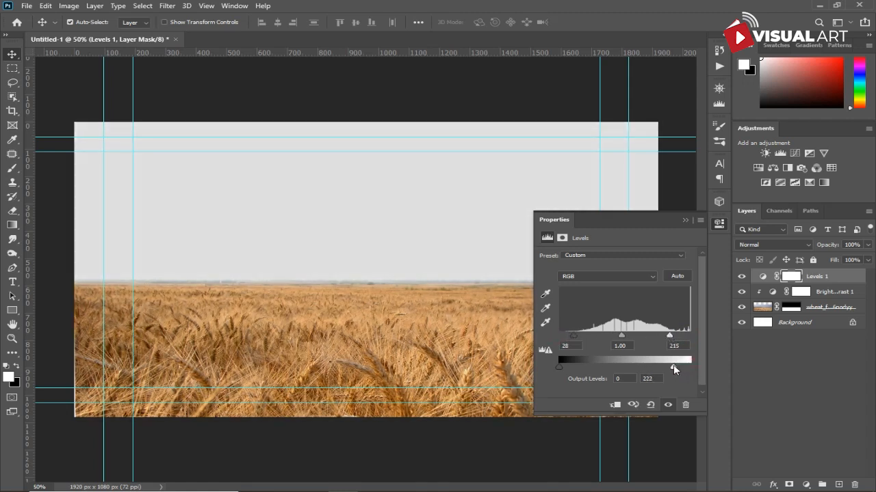
click(614, 405)
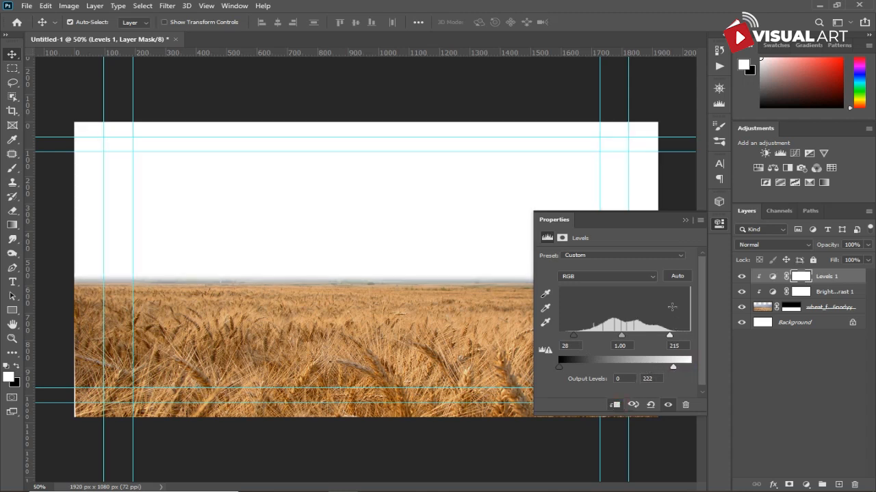
drag(670, 336, 659, 340)
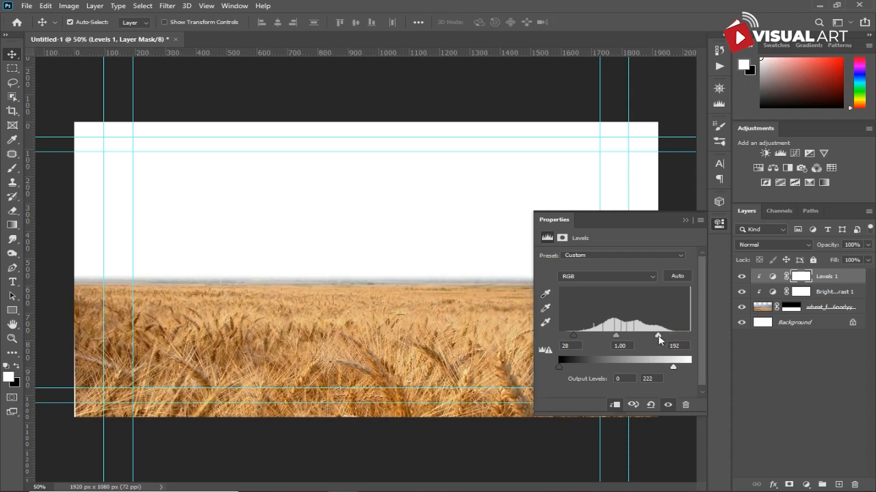
click(685, 222)
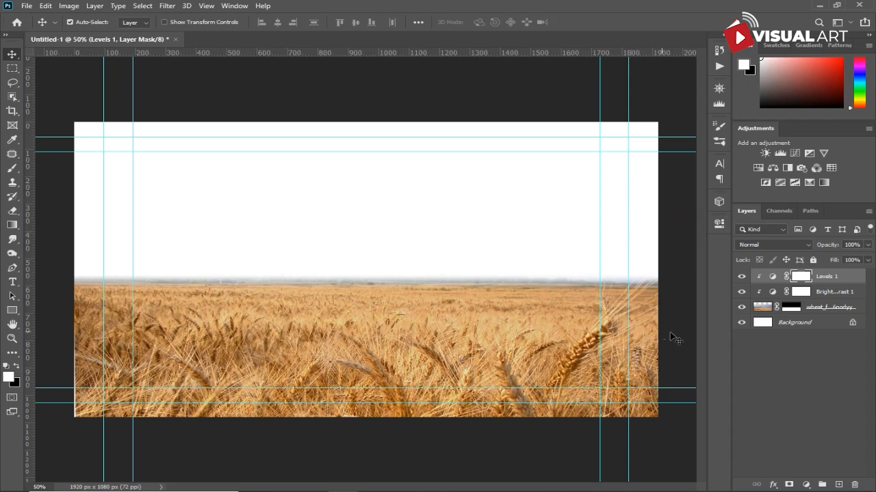
- Add a Color Balance adjustment with the midtones Yellow–Blue slider set to +21
click(805, 484)
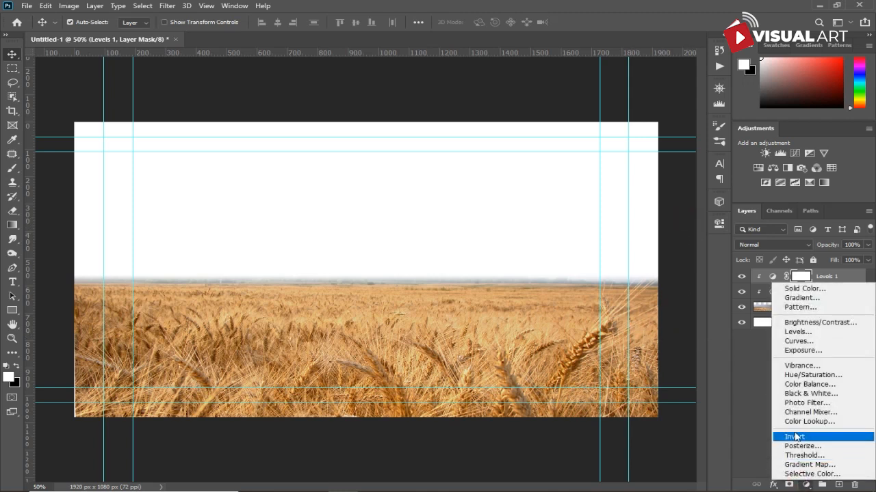
click(806, 385)
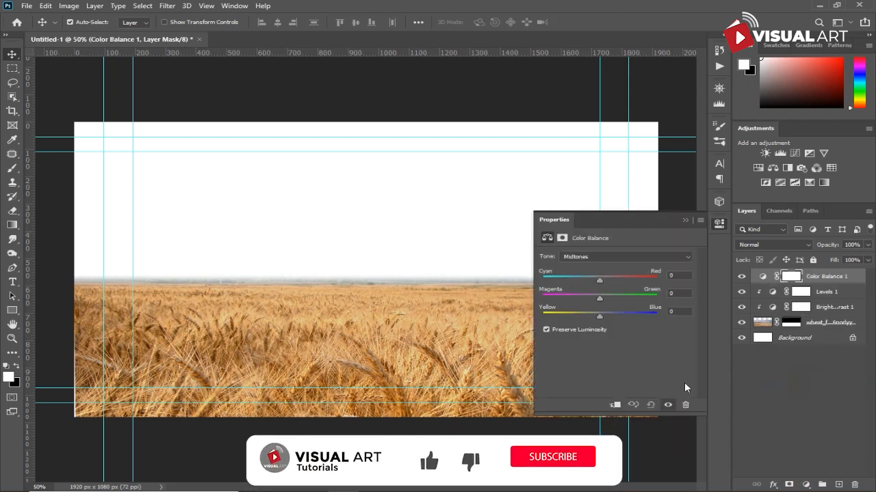
drag(599, 316, 610, 313)
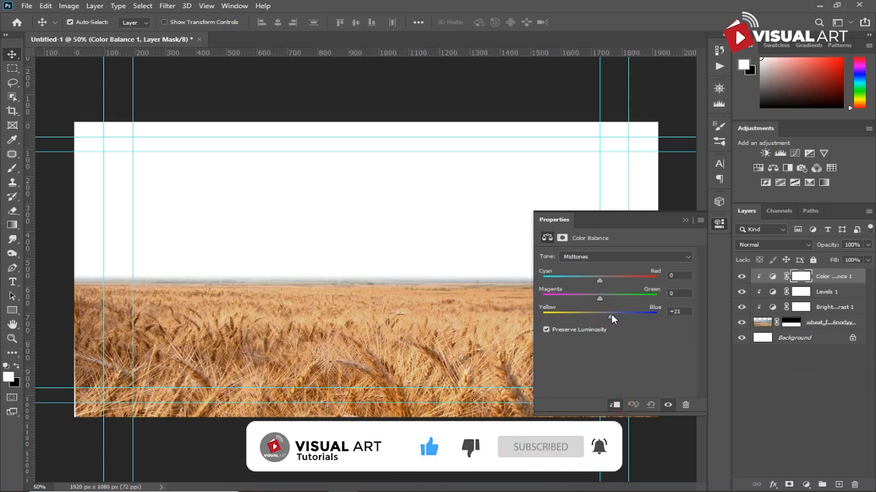
click(685, 220)
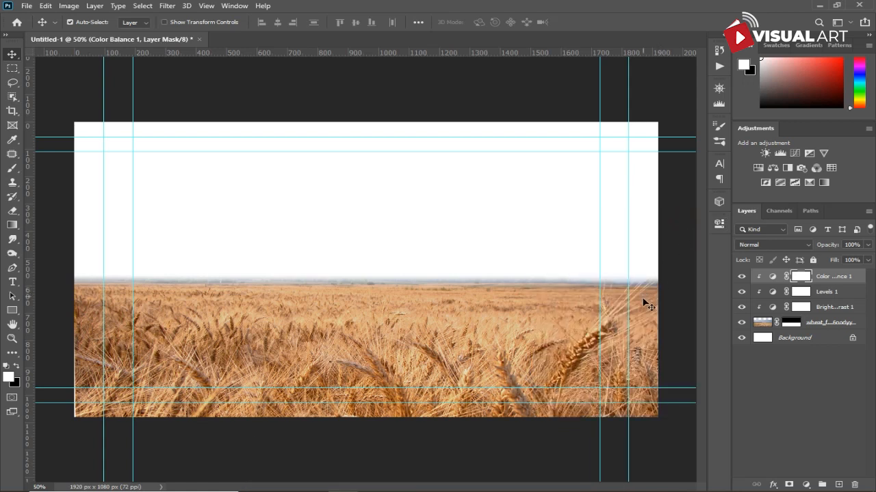
- Paint on the Levels mask with a large black brush at 66% opacity across the left foreground
click(802, 292)
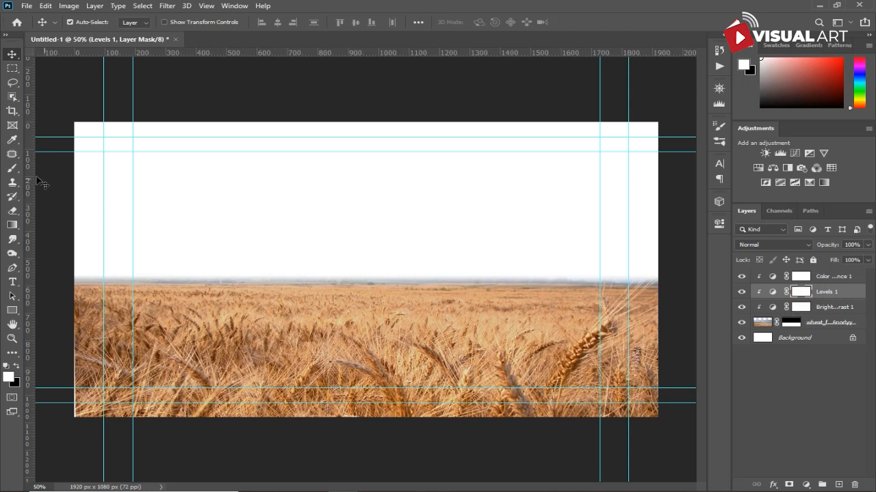
click(12, 169)
key(bracketright)
key(bracketright)
key(bracketright)
key(bracketright)
key(bracketright)
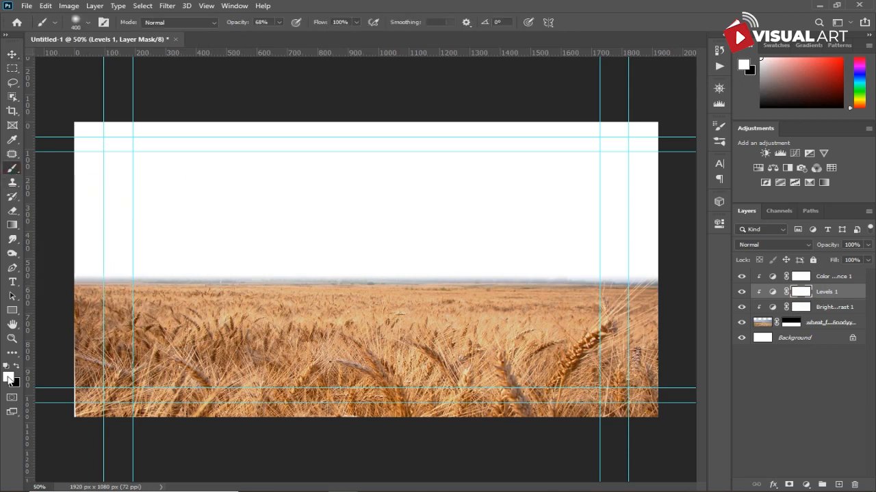
click(16, 367)
drag(230, 24, 424, 28)
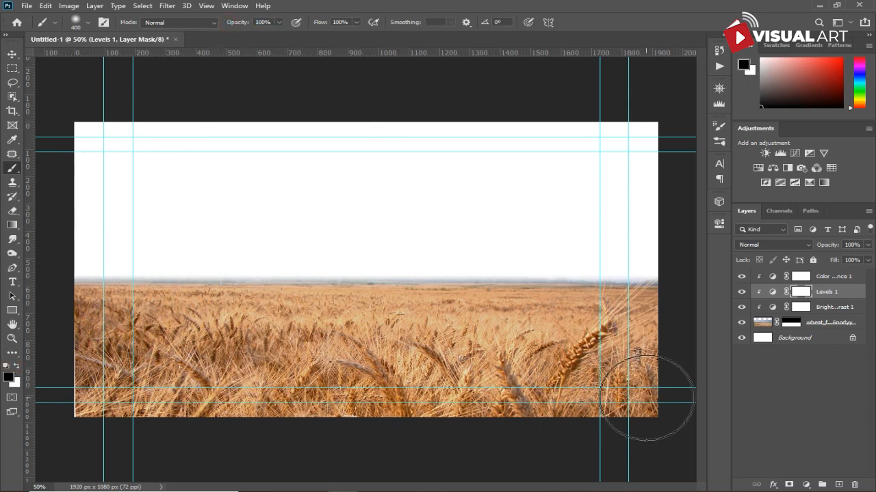
key(ctrl+z)
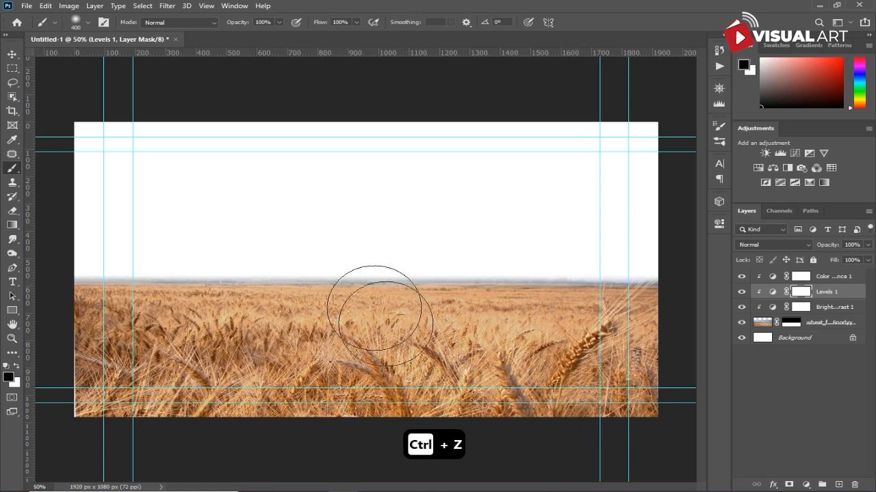
drag(238, 26, 221, 29)
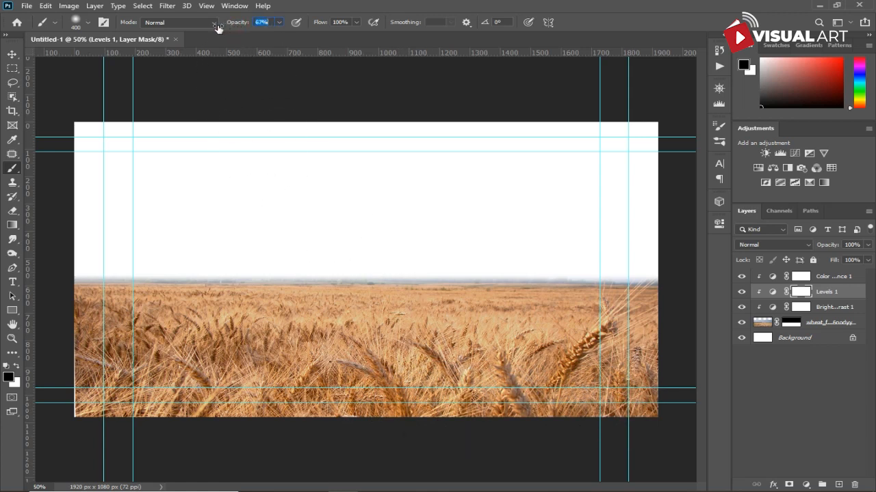
mouse_move(254, 275)
mouse_down()
mouse_move(70, 303)
mouse_move(125, 324)
mouse_move(100, 375)
mouse_move(337, 405)
mouse_move(661, 411)
mouse_move(367, 381)
mouse_move(112, 383)
mouse_move(91, 368)
mouse_up()
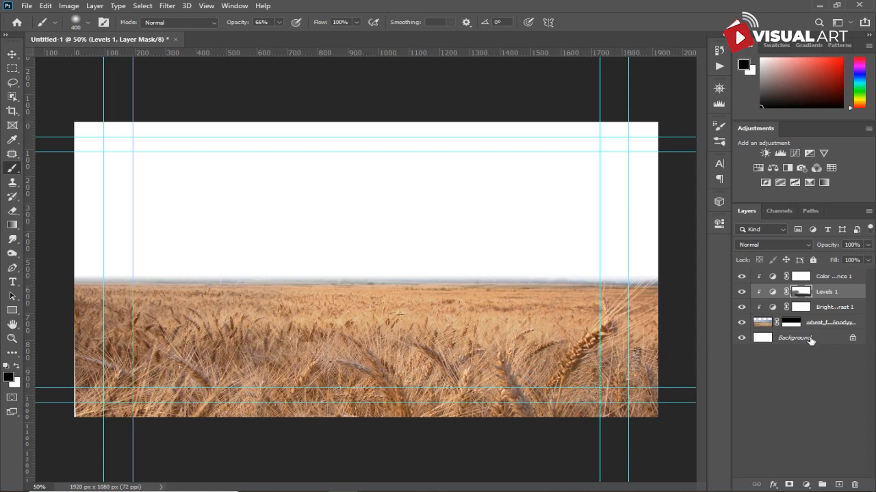
- Lower the wheat field's Brightness/Contrast brightness to -22, nudge its contrast, and paint its mask along the right horizon
click(774, 309)
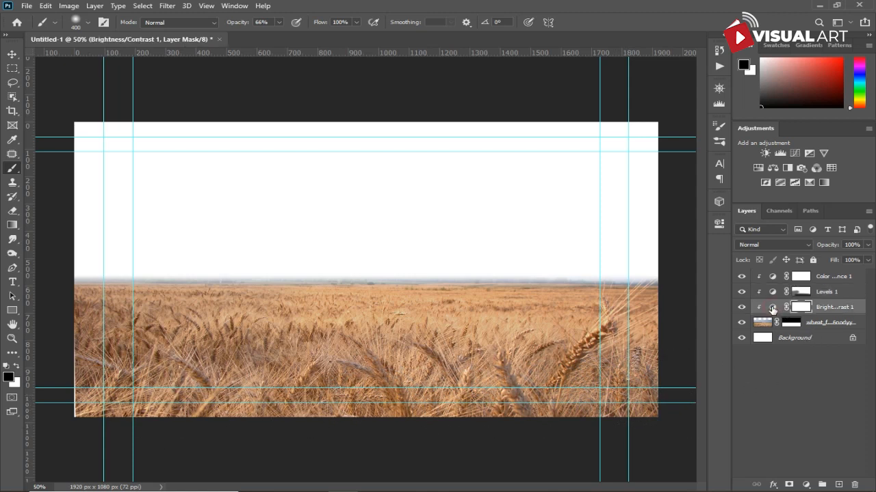
double_click(772, 309)
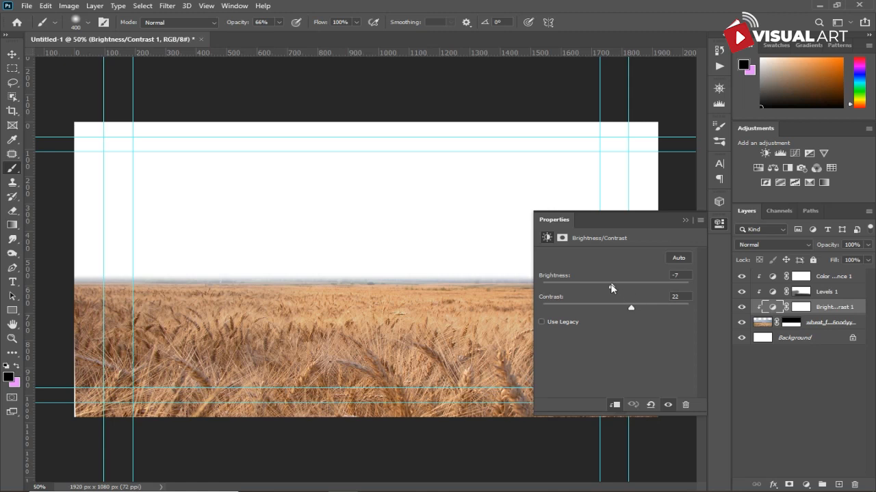
drag(611, 288, 606, 288)
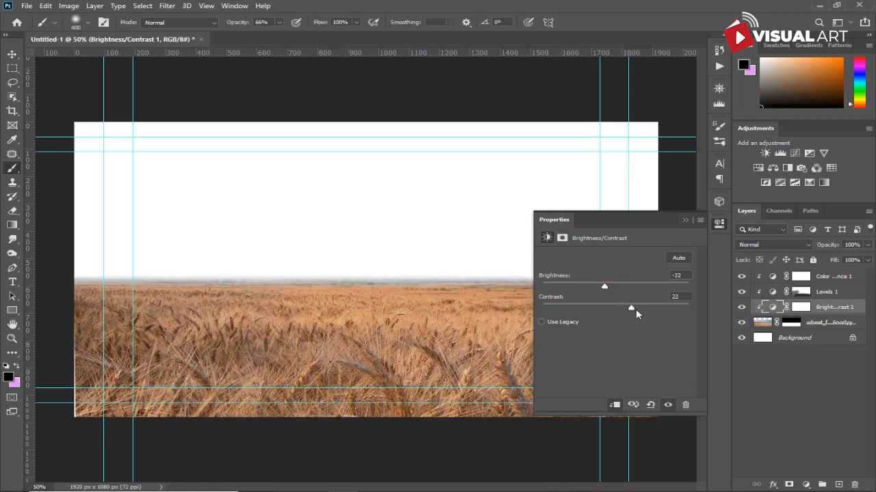
drag(651, 309, 648, 309)
click(685, 220)
click(800, 308)
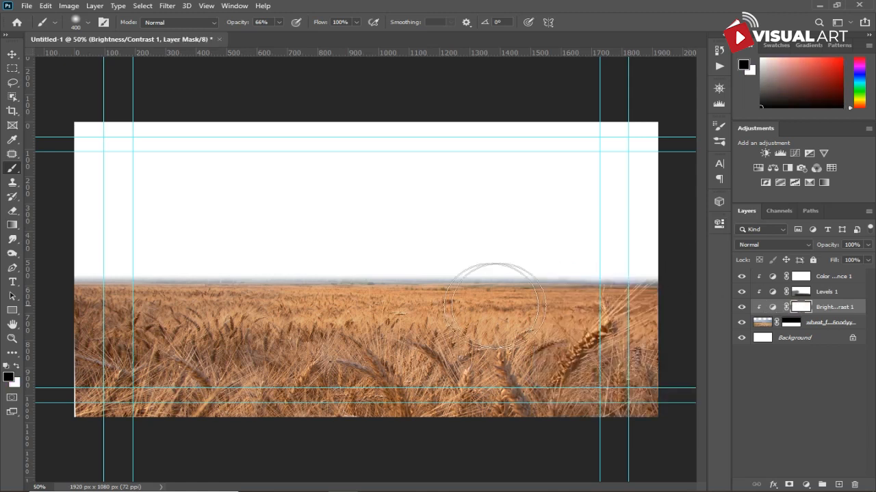
drag(526, 288, 665, 297)
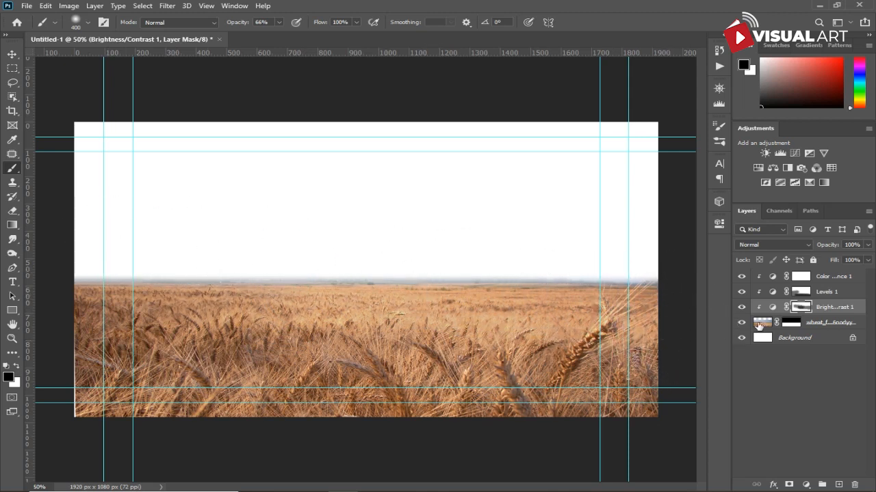
- Group the wheat field layer with its three adjustment layers into a group named "field BG"
click(832, 323)
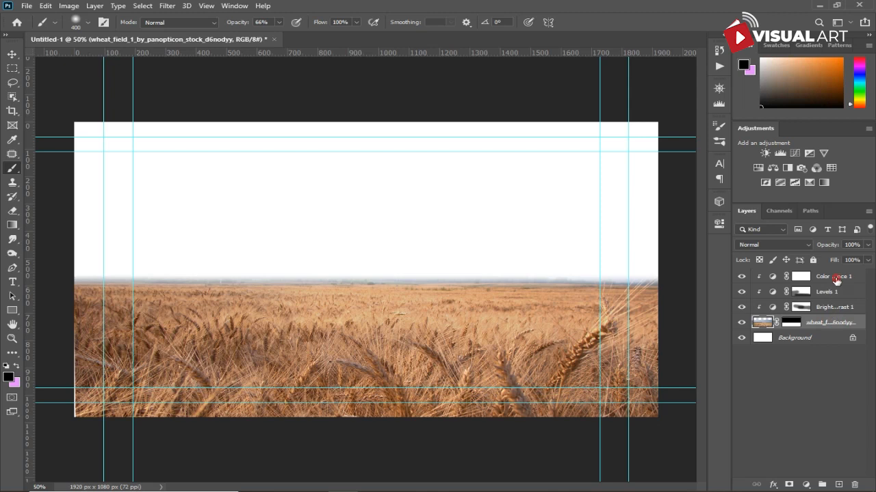
shift+click(836, 277)
key(ctrl+g)
double_click(787, 276)
key(BackSpace)
text(field BG)
key(Return)
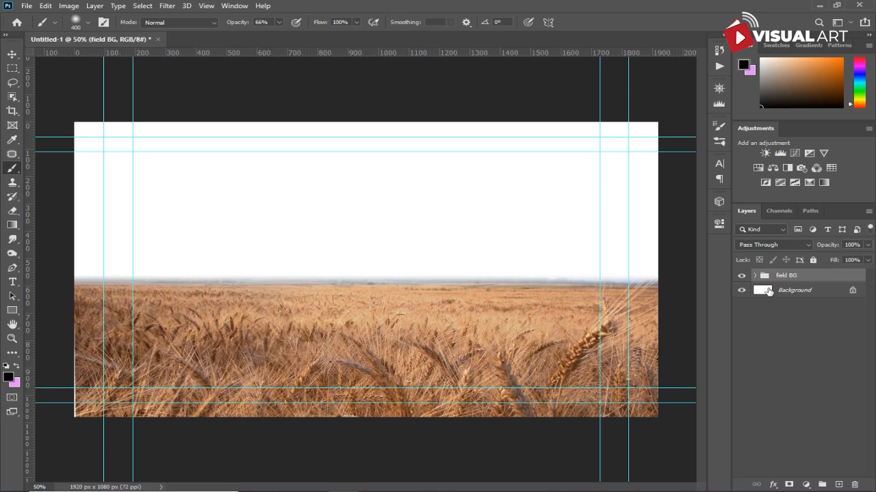
- Unlock the background layer and place the clouds_001 image above it, scaled and positioned to fill the sky area
click(852, 293)
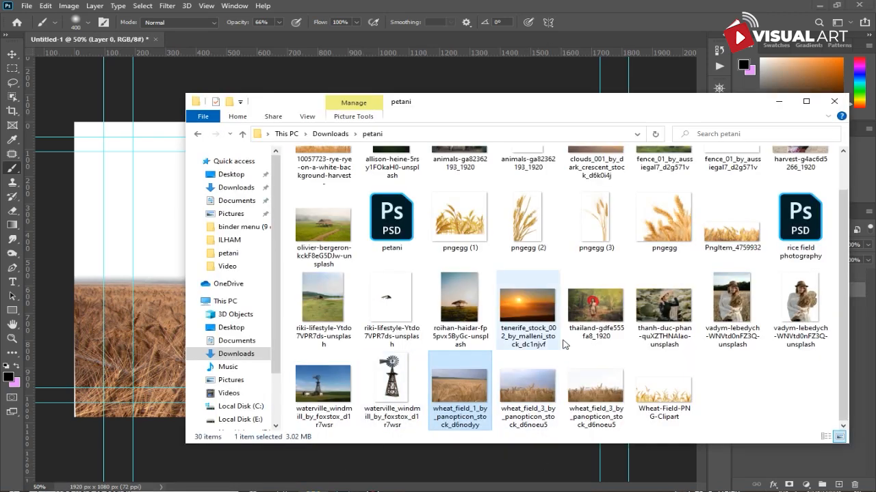
scroll(567, 290, up, 2)
drag(602, 203, 132, 286)
drag(587, 270, 666, 273)
drag(524, 257, 517, 140)
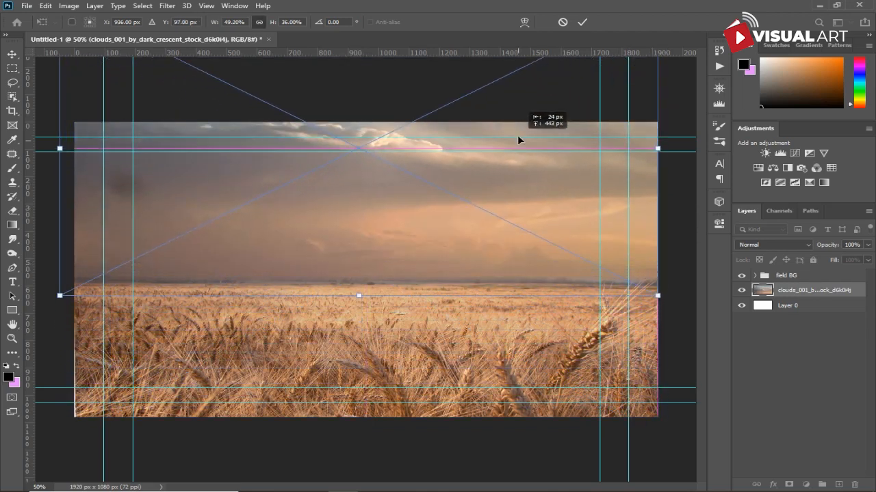
drag(517, 140, 549, 176)
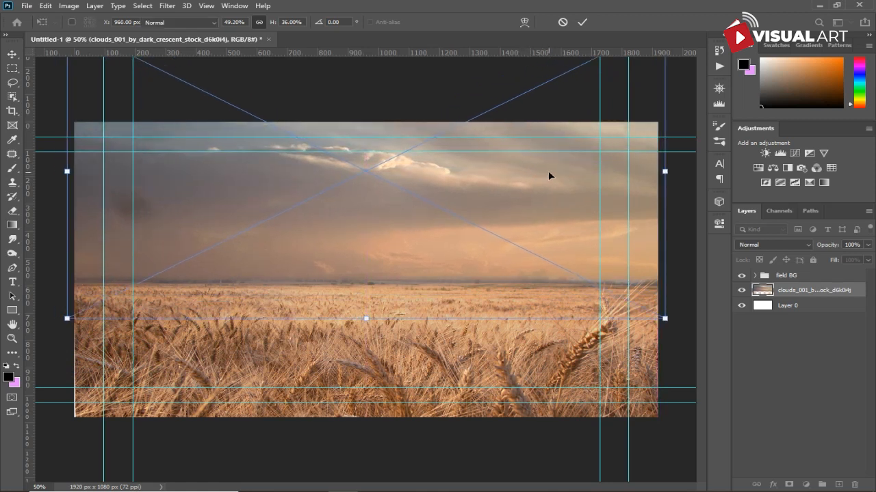
key(Return)
key(b)
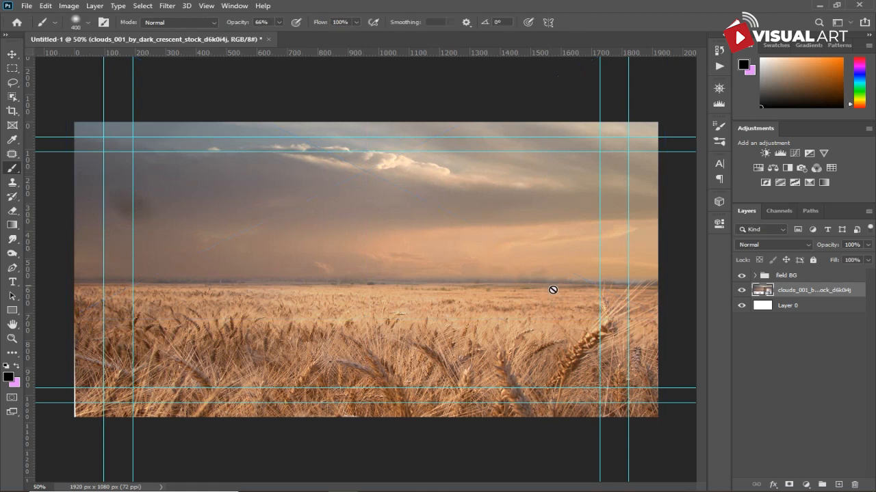
- Add a Brightness/Contrast adjustment clipped to the clouds layer with brightness -24, and paint its mask along the horizon
click(807, 484)
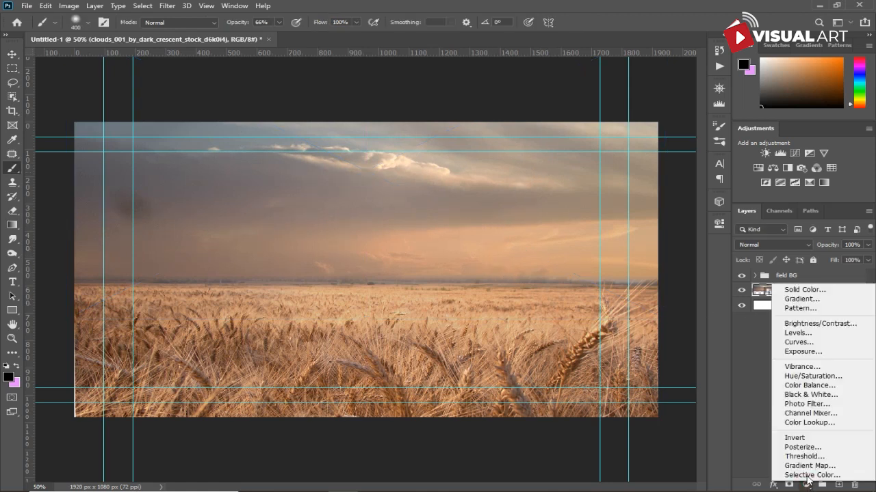
click(827, 329)
click(614, 404)
drag(614, 291, 601, 287)
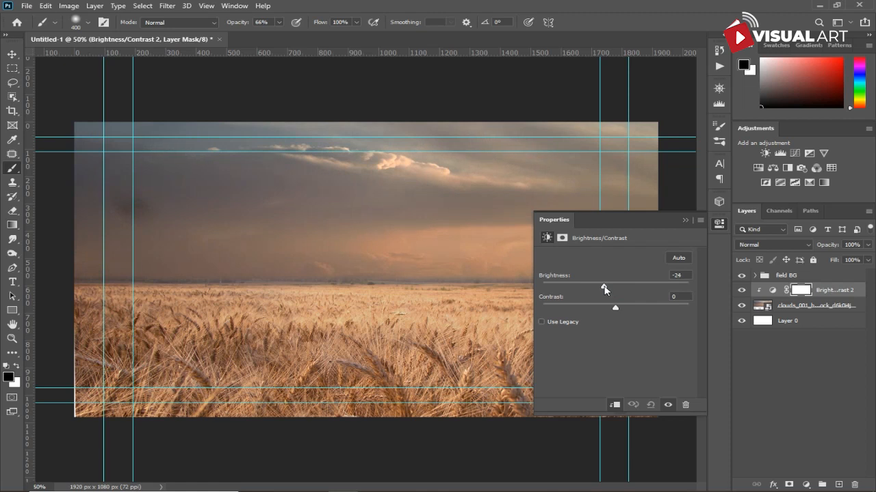
click(685, 219)
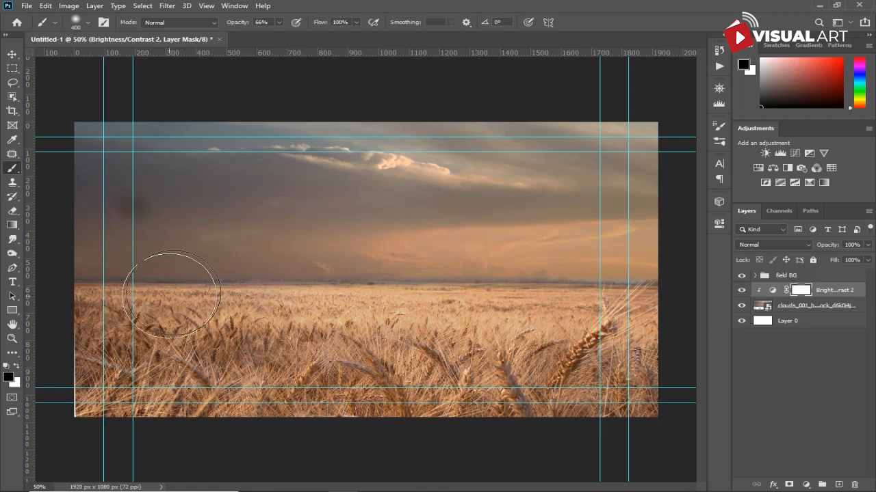
mouse_move(599, 227)
mouse_down()
mouse_move(647, 239)
mouse_move(529, 225)
mouse_move(643, 162)
mouse_move(442, 284)
mouse_move(284, 285)
mouse_up()
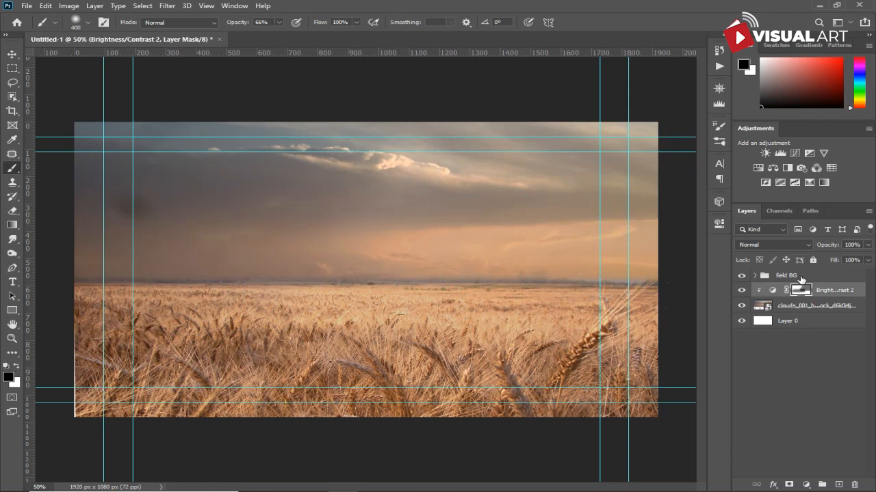
- Group the clouds layer and its adjustment into a group named "sky"
click(828, 311)
key(ctrl+g)
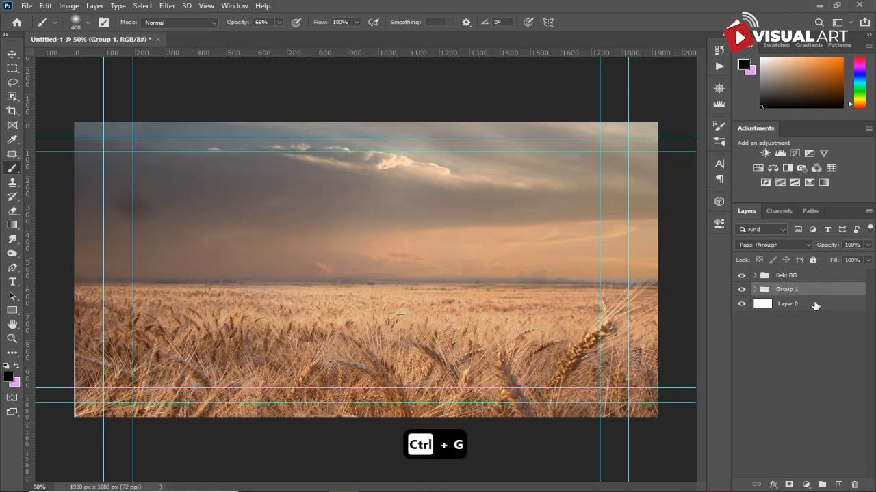
double_click(786, 290)
text(s)
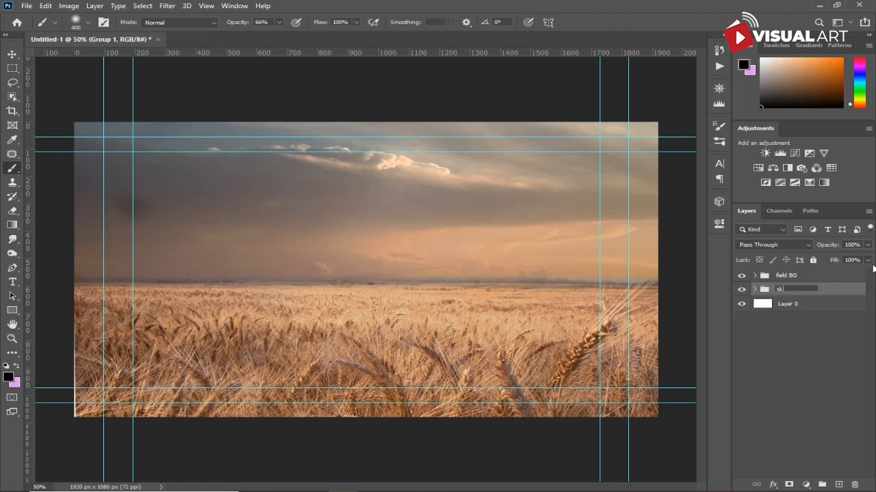
text(ky)
key(Return)
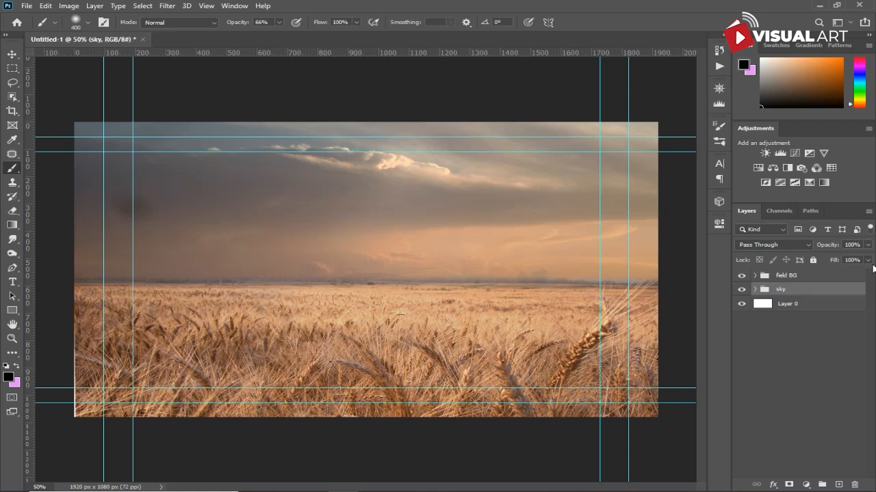
- Create a new empty layer above the field BG group and name it "light"
click(818, 278)
click(838, 485)
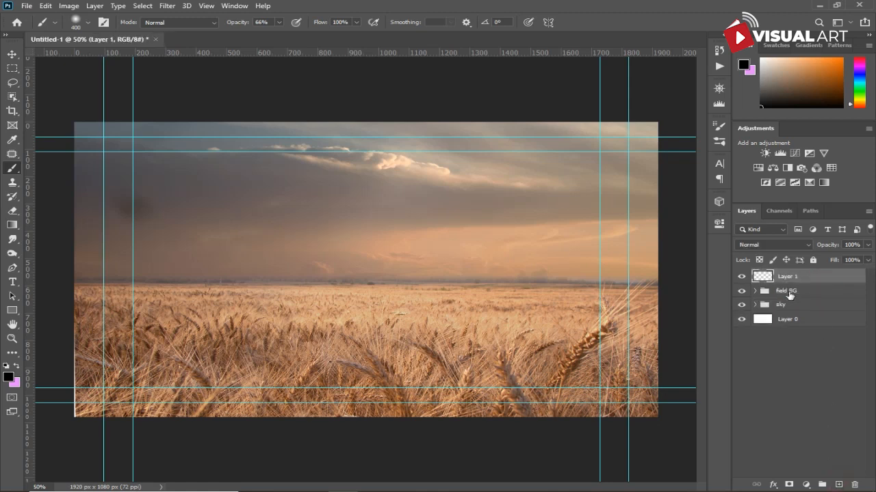
double_click(789, 278)
text(light)
key(Return)
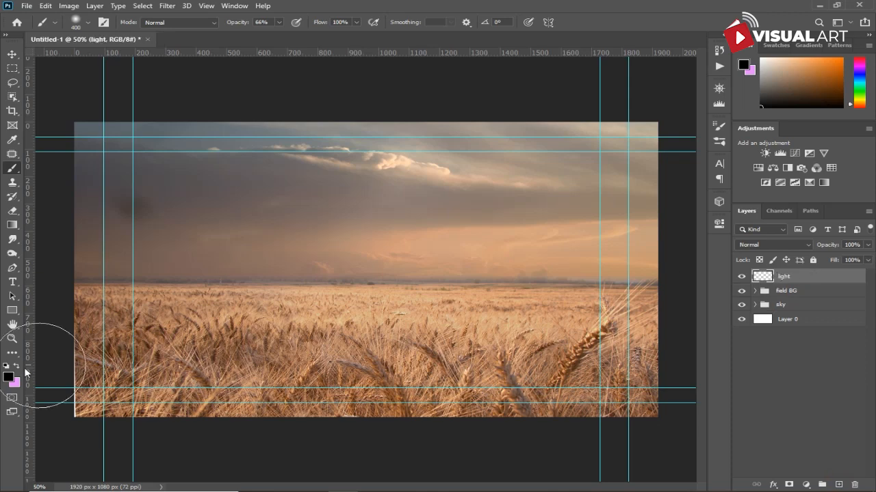
- Set the foreground color to the light peach #ffdabc
click(8, 377)
drag(539, 307, 540, 253)
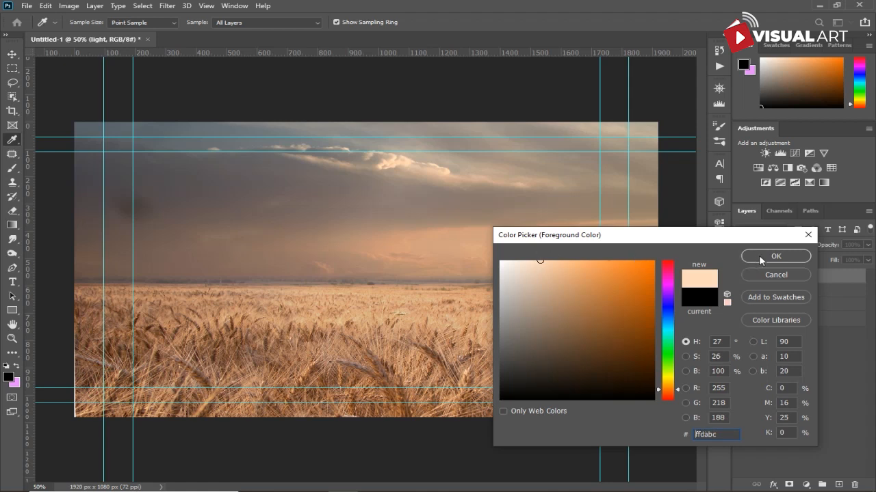
click(760, 258)
- Set the light layer's blend mode to Screen and dab a soft glow on the horizon with the brush at 100% opacity
click(756, 241)
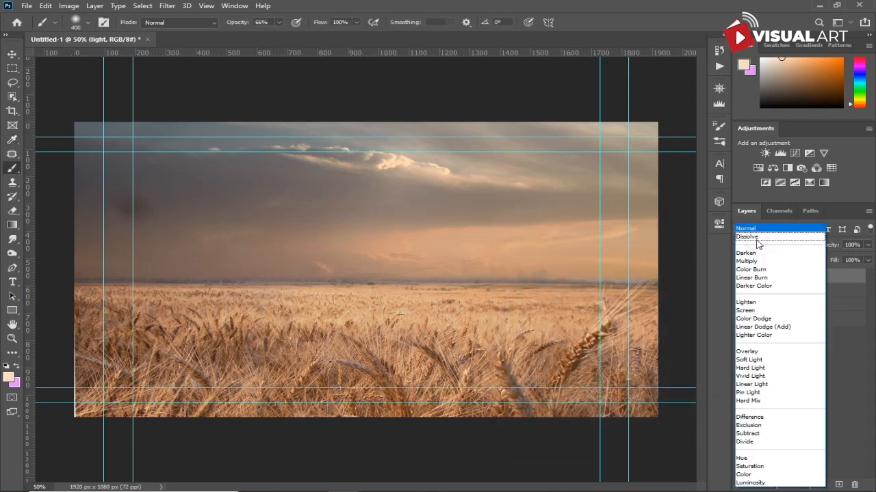
click(753, 305)
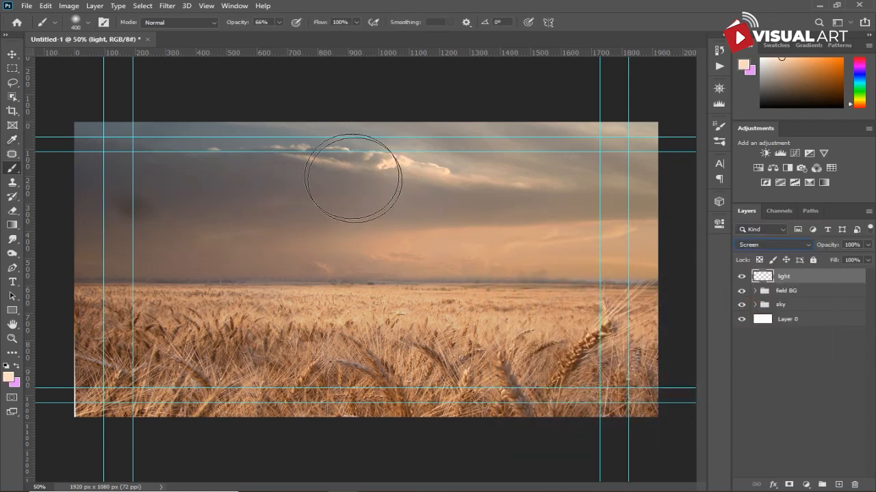
drag(241, 23, 319, 25)
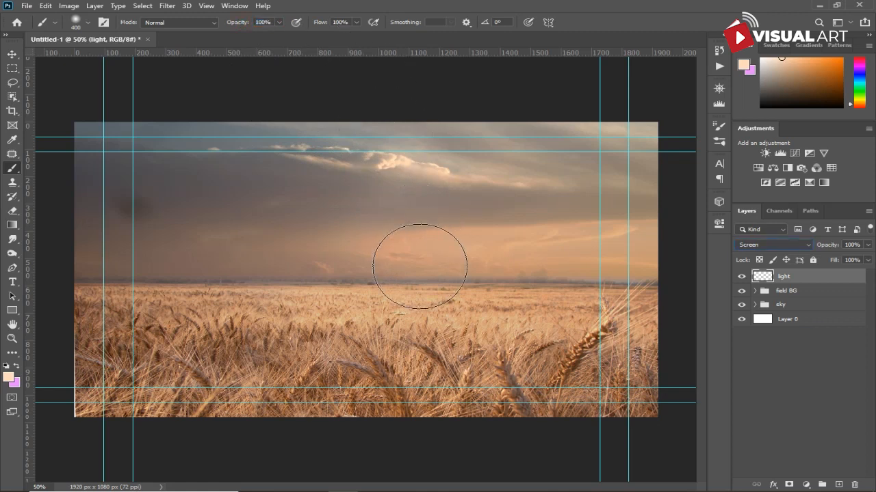
click(420, 266)
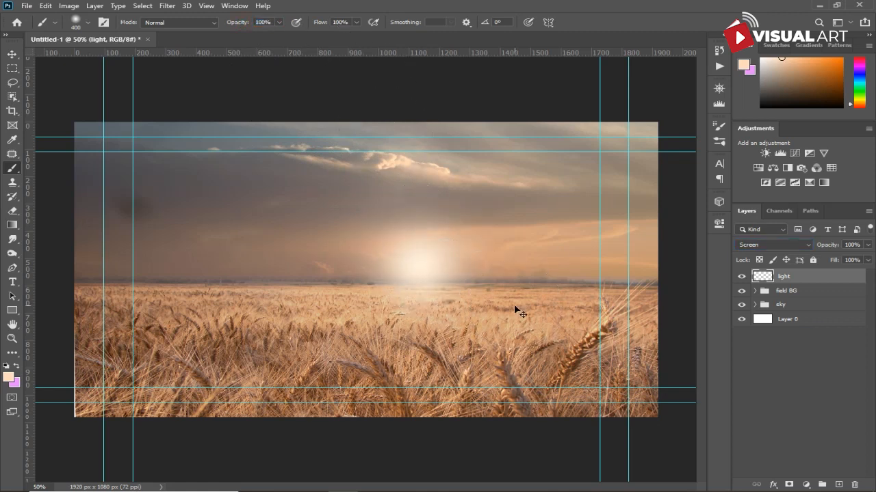
- Stretch the glow wide and tall, move it toward the right horizon, and lower the light layer's opacity to 60%
key(ctrl+t)
drag(518, 266, 682, 264)
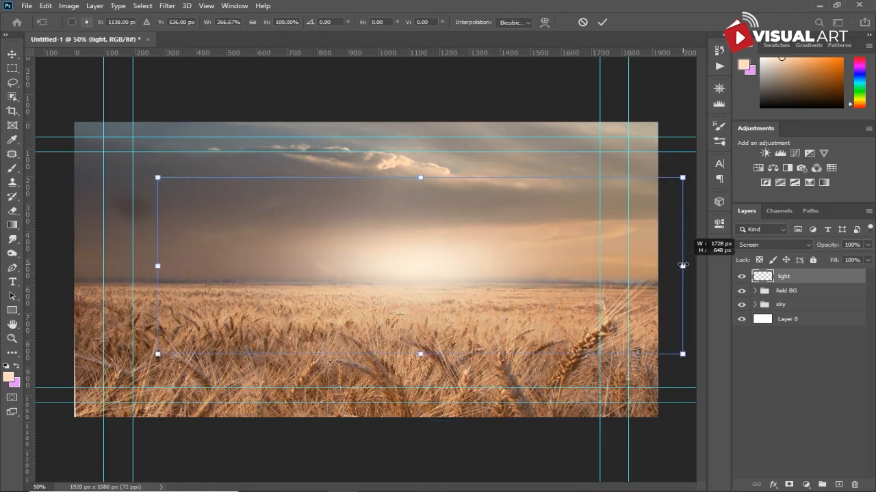
drag(420, 178, 417, 55)
drag(445, 171, 614, 245)
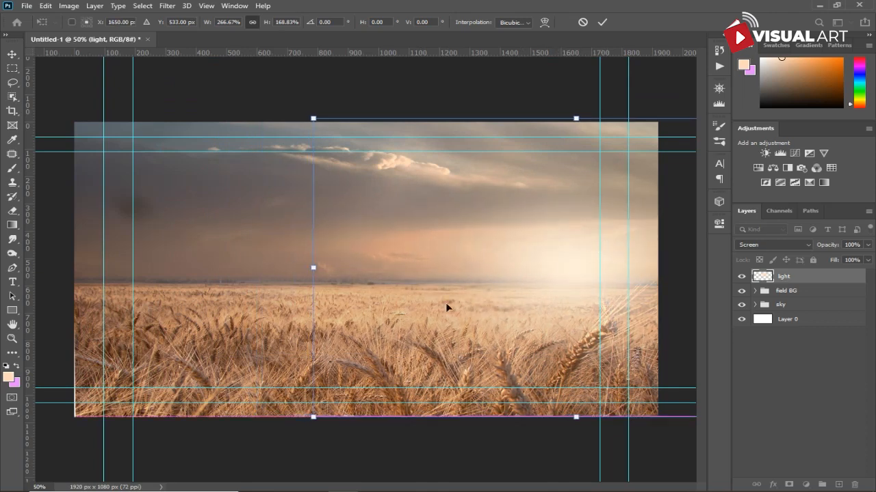
drag(313, 417, 9, 469)
drag(461, 319, 607, 272)
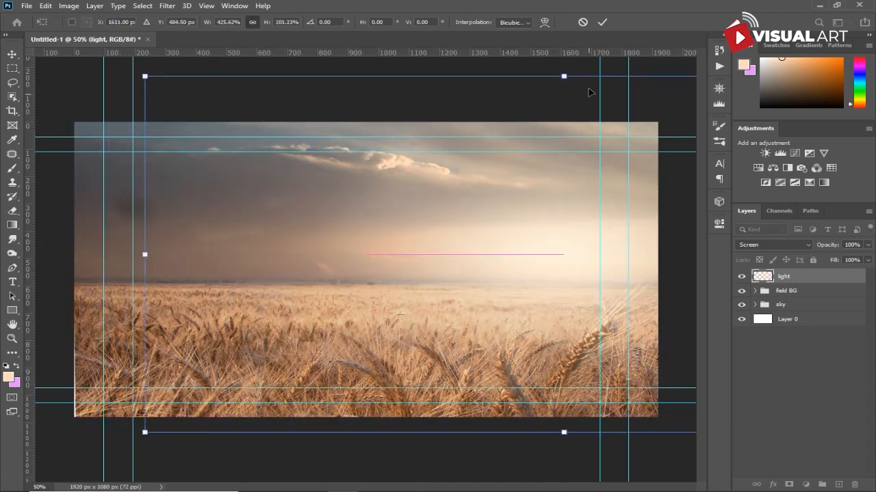
drag(573, 77, 558, 10)
drag(576, 233, 593, 252)
key(b)
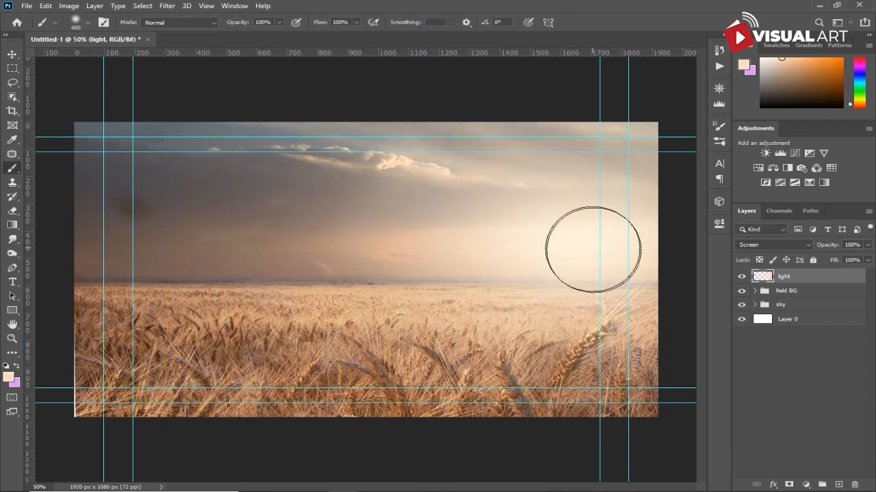
drag(829, 248, 819, 249)
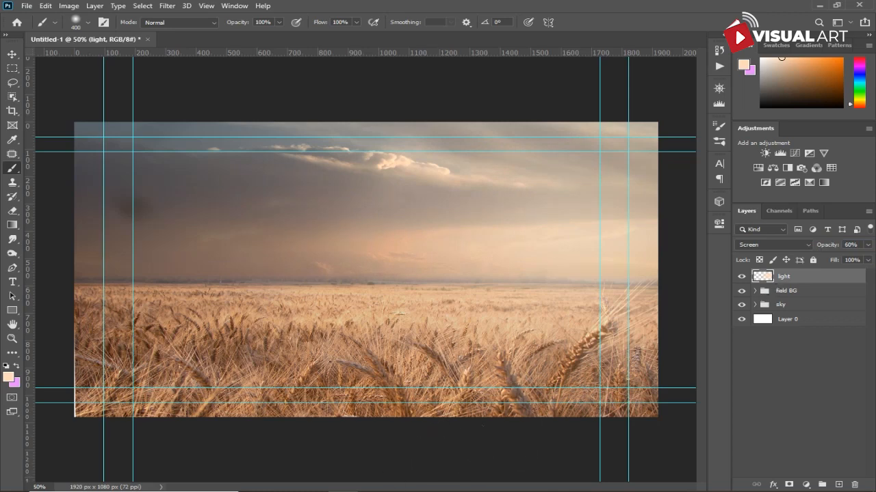
- Place the animals-ga82362193_1920 image of the woman with a basket, scaling and positioning her standing in the field centre
click(329, 481)
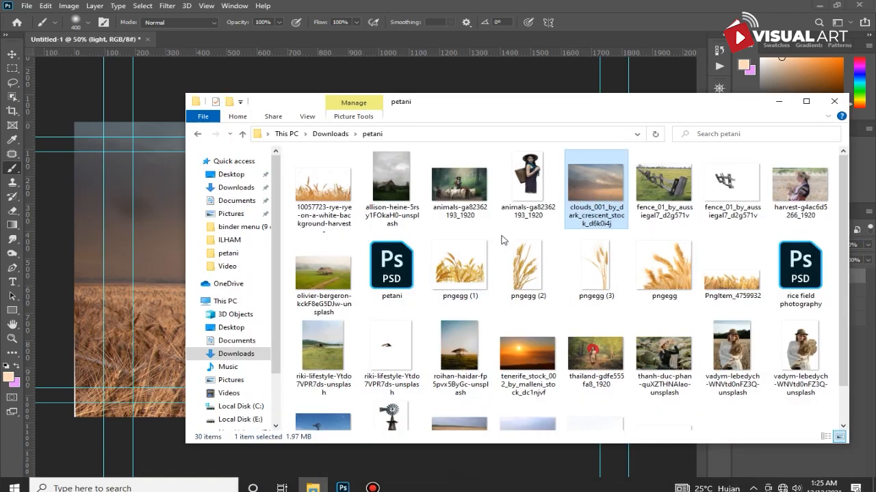
click(537, 172)
drag(532, 186, 156, 273)
drag(380, 295, 471, 379)
drag(404, 305, 388, 337)
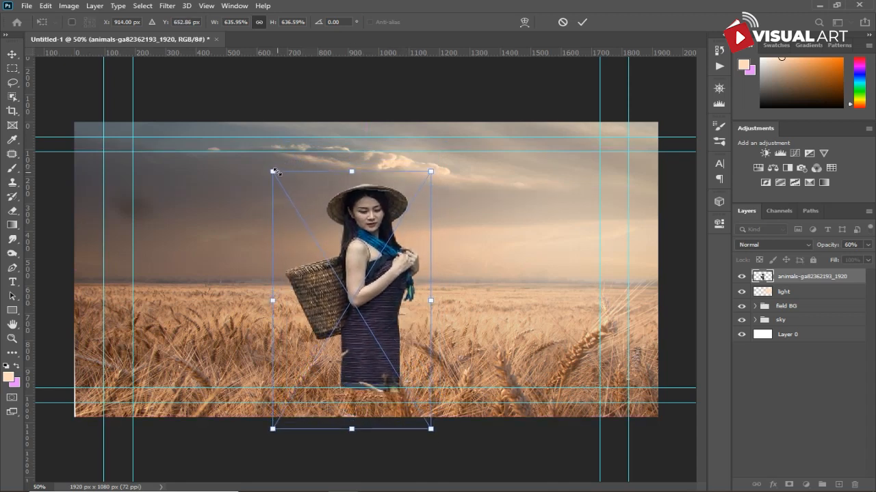
drag(274, 172, 256, 143)
mouse_move(406, 322)
mouse_down()
mouse_move(393, 328)
mouse_move(416, 328)
mouse_up()
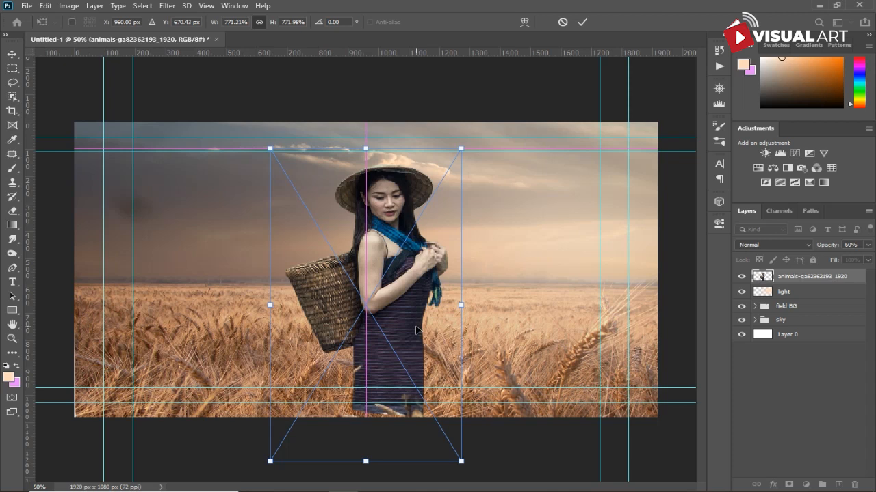
key(b)
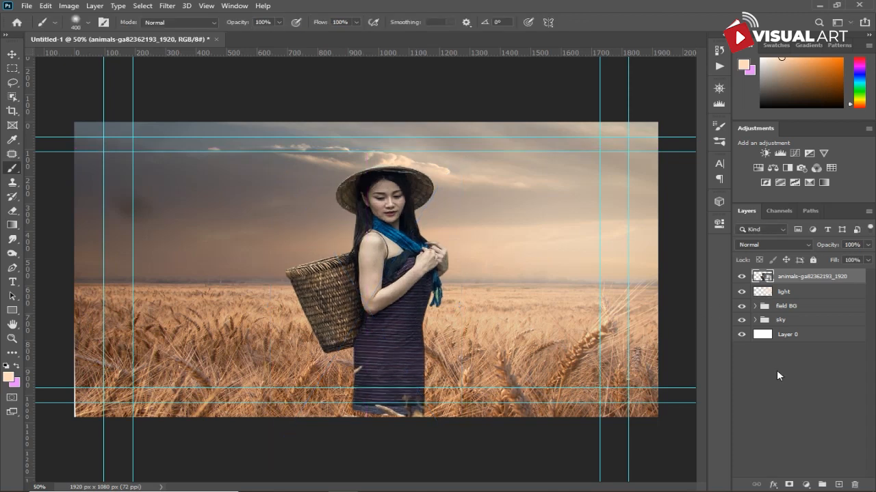
- Apply a Reduce Noise filter to the woman layer with strength 9 and the default settings
click(167, 6)
mouse_move(225, 160)
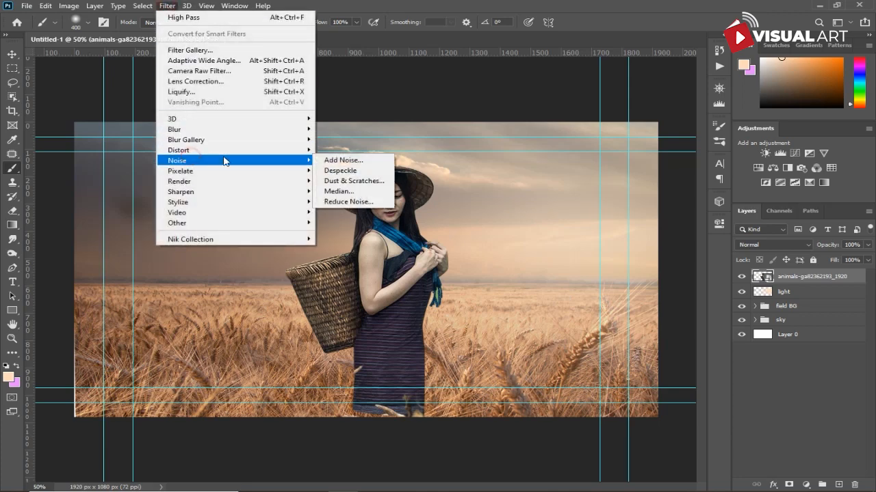
click(345, 201)
drag(531, 159, 508, 243)
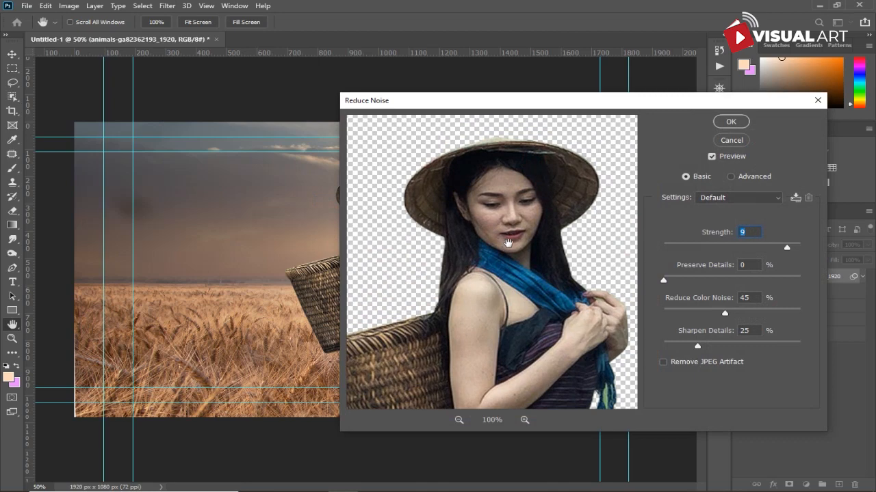
click(730, 122)
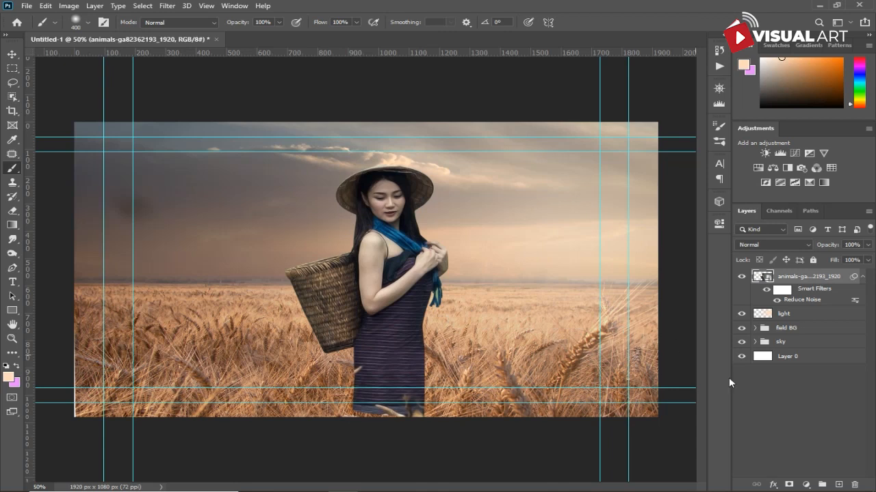
- Add a Color Balance adjustment clipped to the woman, shifting the midtones slightly toward yellow and red
click(807, 484)
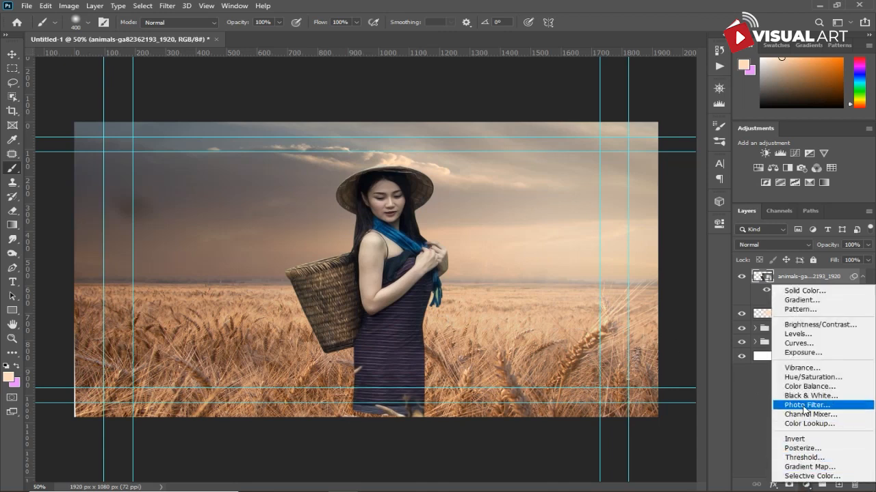
click(816, 388)
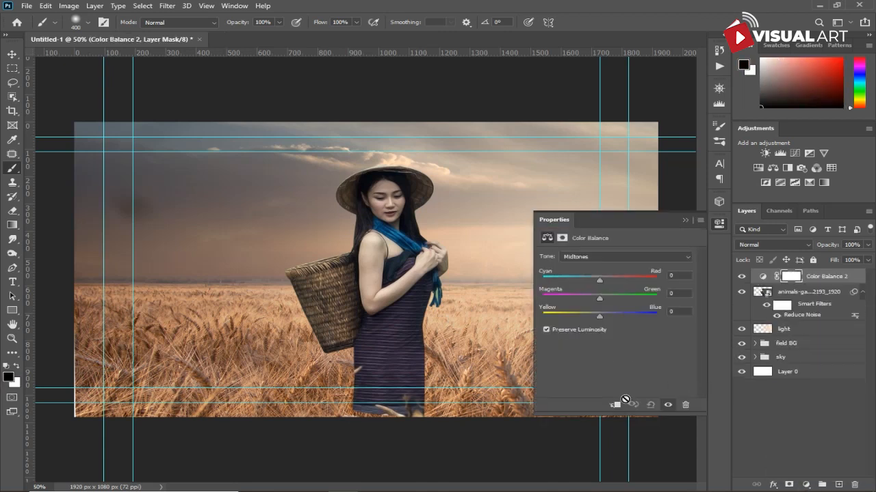
click(619, 405)
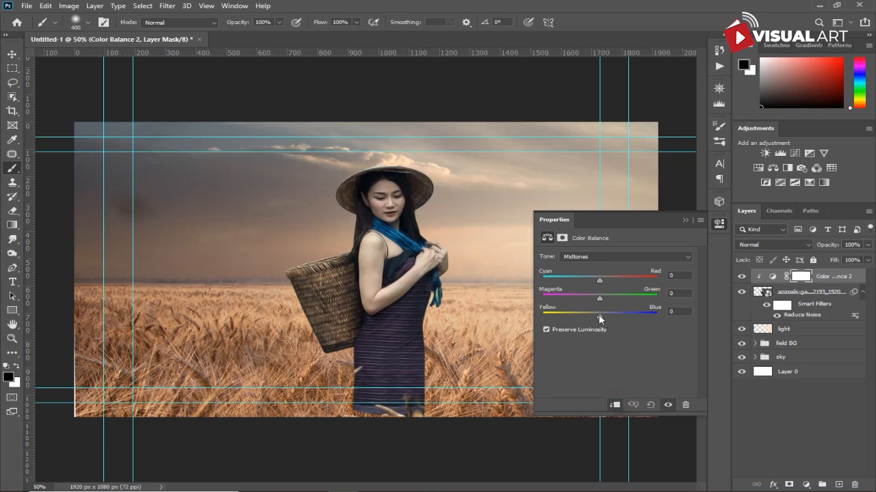
drag(596, 315, 591, 315)
drag(603, 279, 605, 279)
click(684, 221)
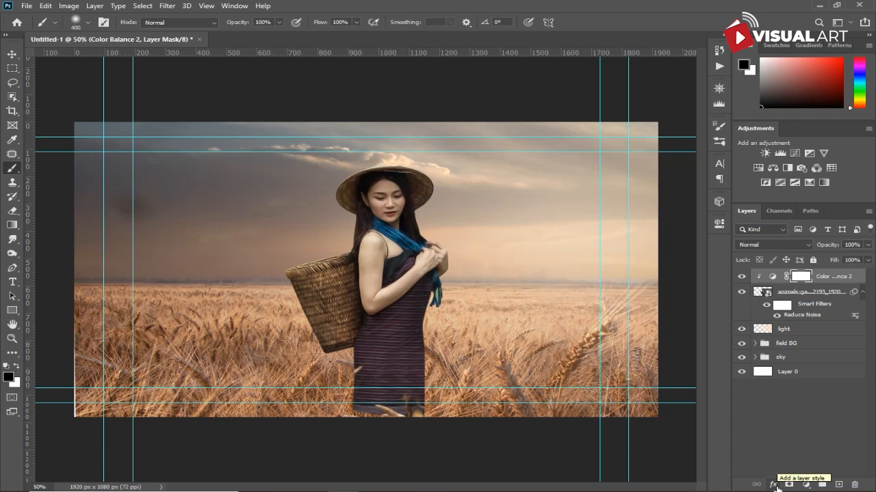
- Add a clipped Levels adjustment, setting the input highlights to 233 and nudging the shadows slightly up
click(805, 485)
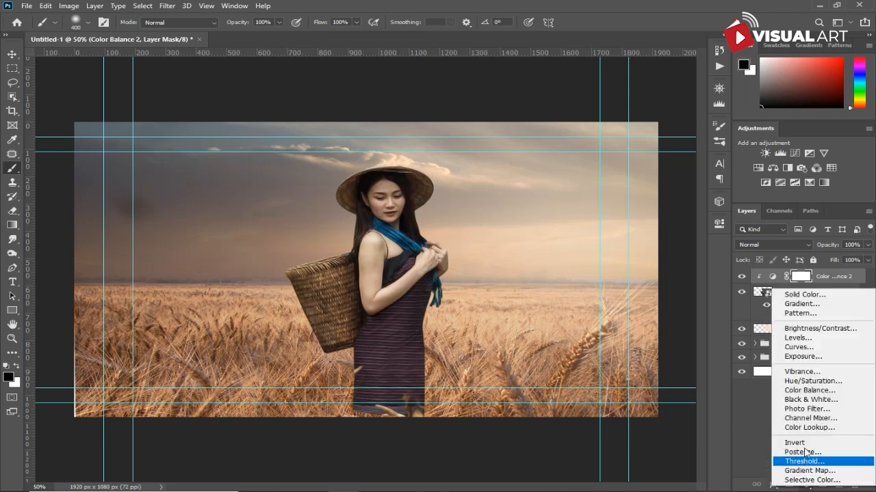
click(815, 339)
click(616, 405)
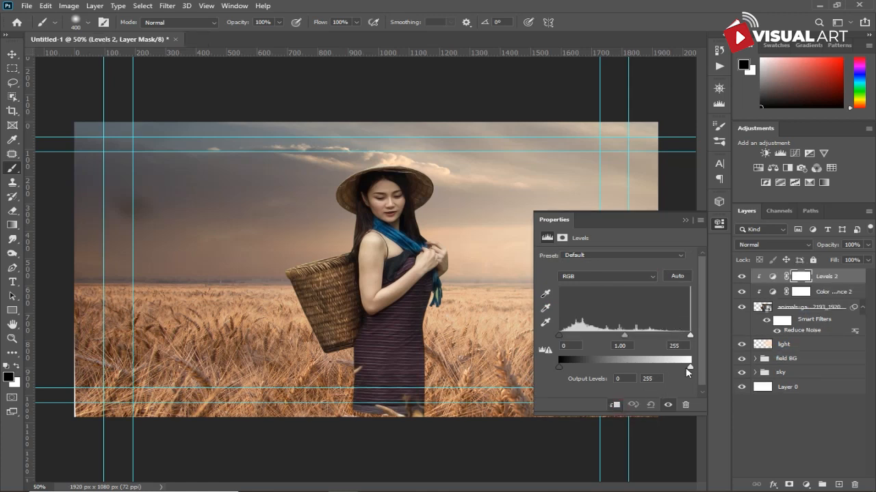
drag(690, 340, 684, 338)
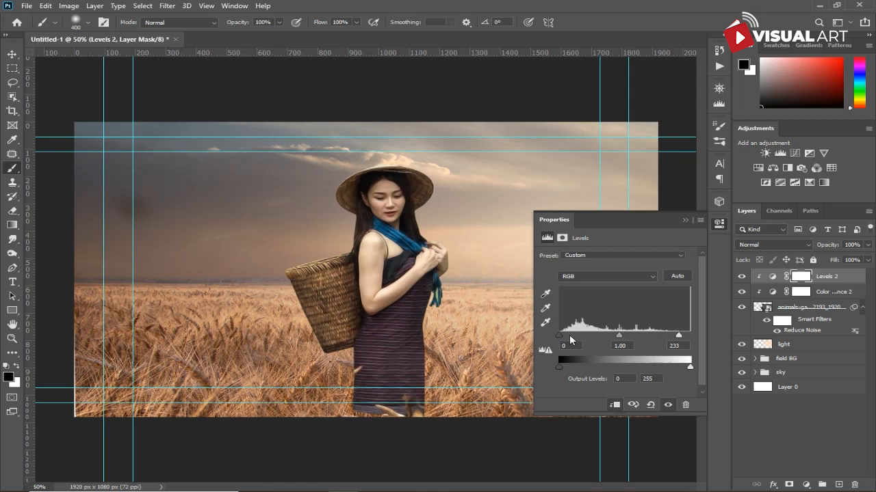
drag(561, 336, 567, 336)
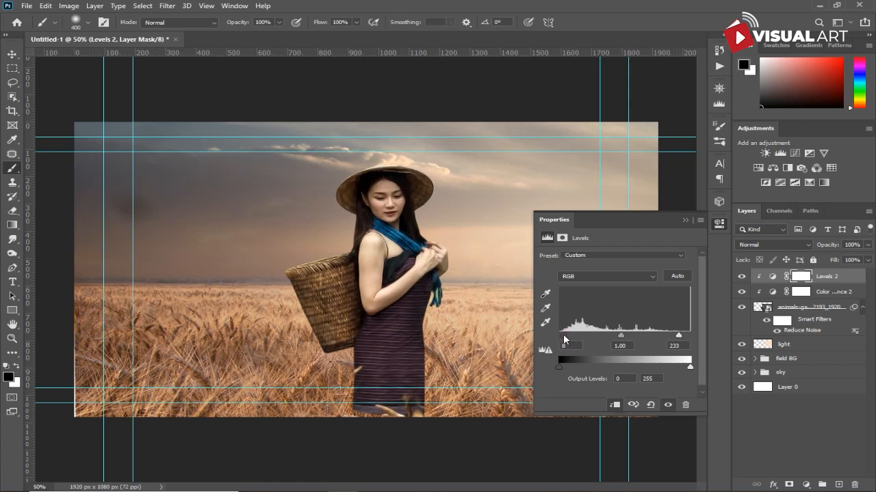
click(684, 220)
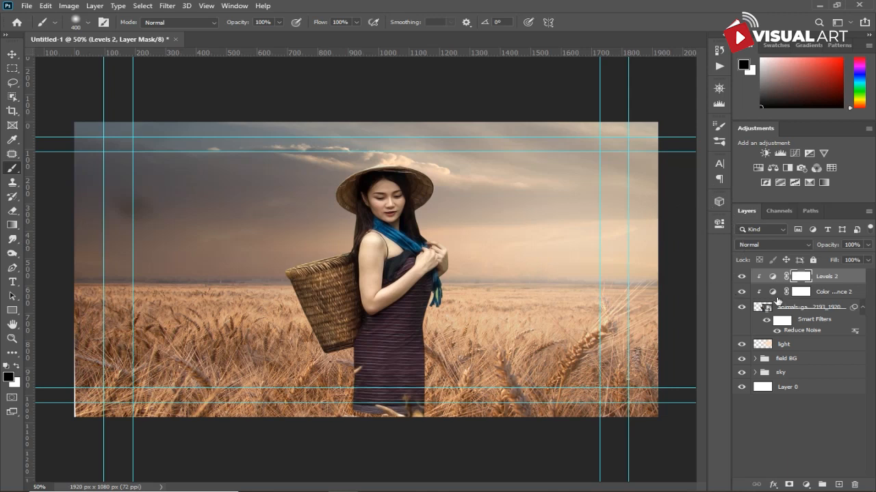
- Create a new layer above the woman, fill it with 50% Gray and set its blend mode to Overlay
click(824, 305)
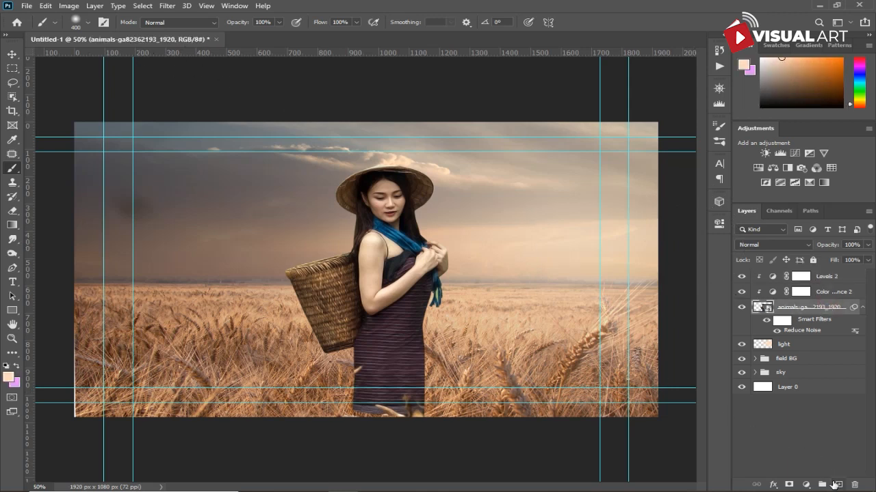
click(835, 484)
click(46, 6)
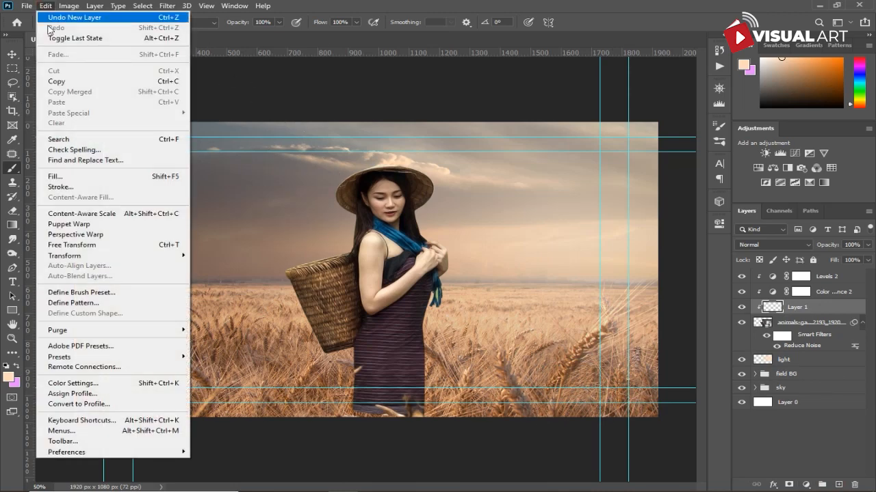
click(178, 177)
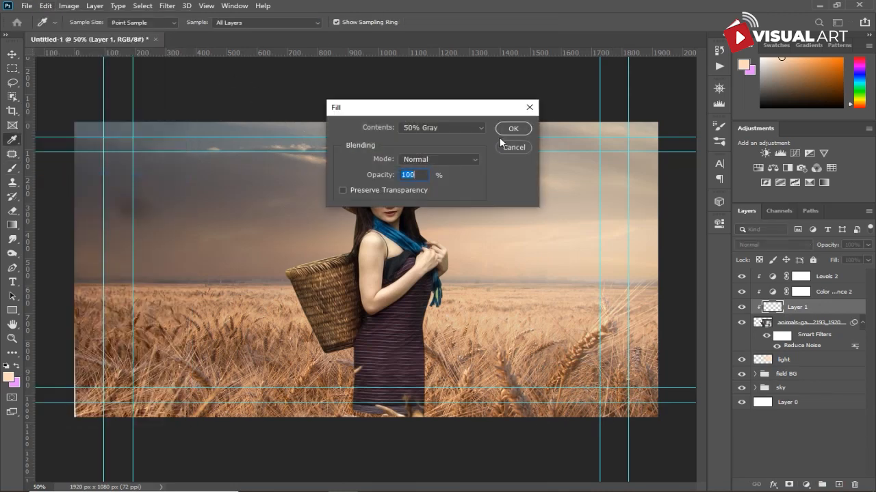
click(507, 132)
click(769, 246)
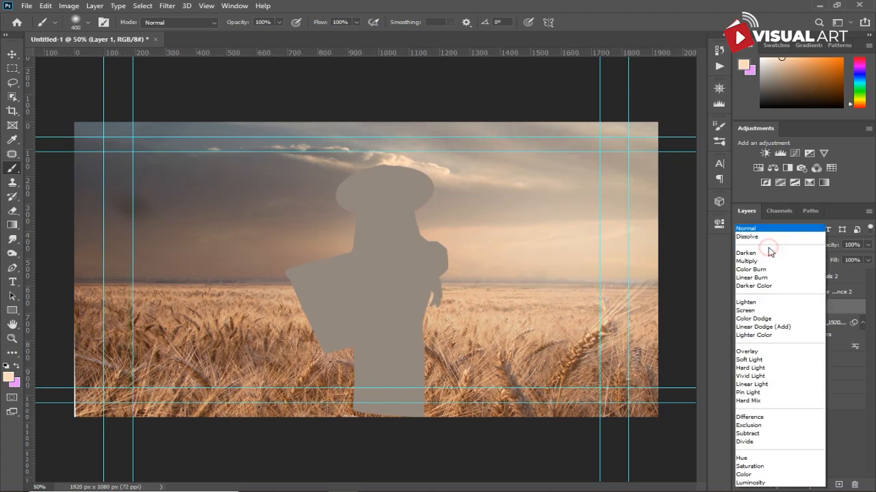
click(764, 352)
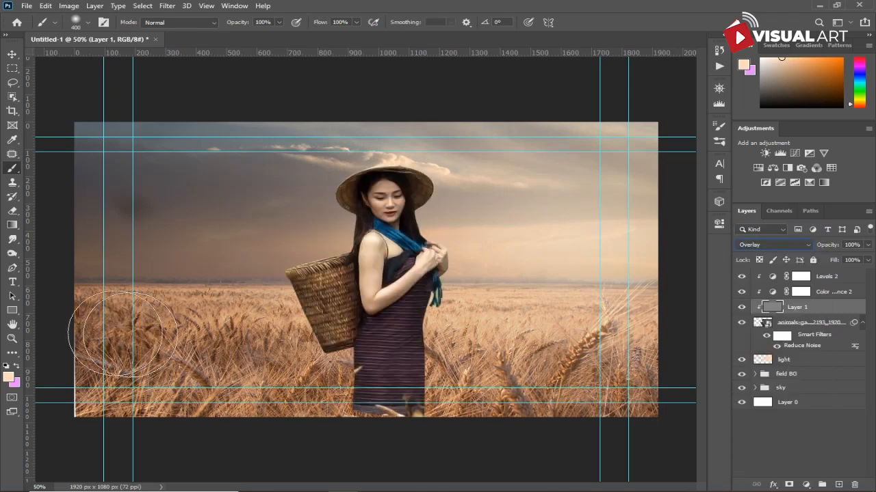
- Darken the woman's dress and lower body on the gray overlay layer with the Burn tool at 27% exposure
click(13, 253)
key(bracketright)
key(bracketright)
key(bracketright)
key(bracketright)
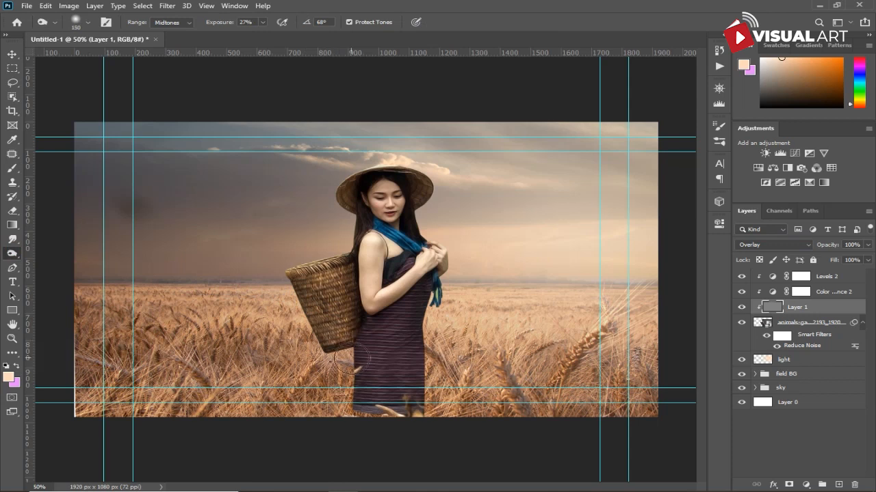
click(372, 350)
key(bracketleft)
key(bracketleft)
key(bracketleft)
key(bracketleft)
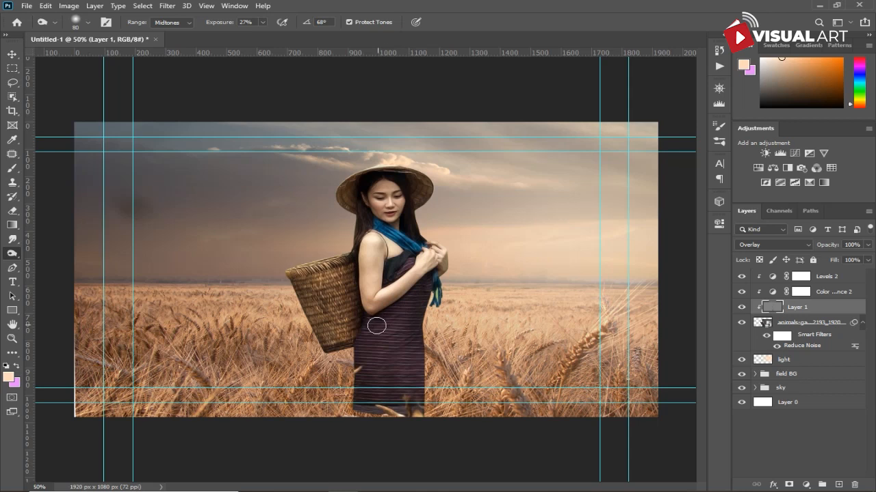
key(bracketright)
key(bracketright)
key(bracketright)
mouse_move(342, 333)
mouse_down()
mouse_move(315, 360)
mouse_move(303, 310)
mouse_move(349, 359)
mouse_move(300, 306)
mouse_move(362, 368)
mouse_up()
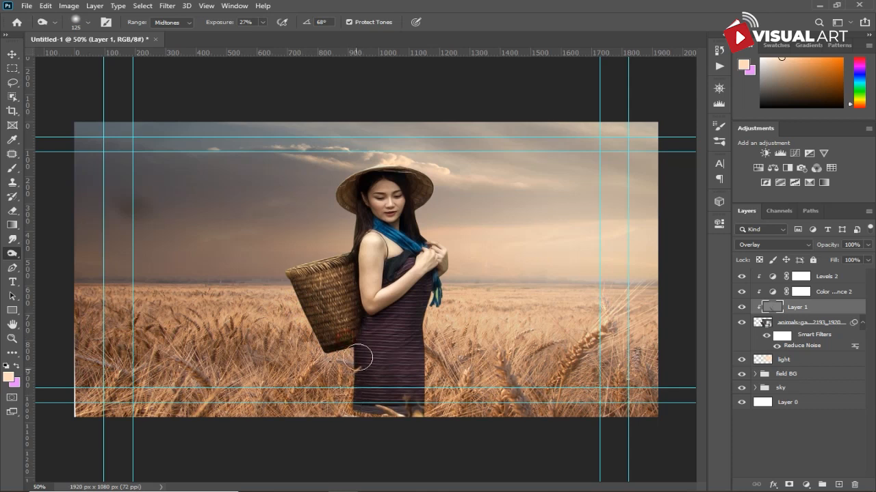
mouse_move(370, 331)
mouse_down()
mouse_move(364, 369)
mouse_move(377, 328)
mouse_move(400, 417)
mouse_up()
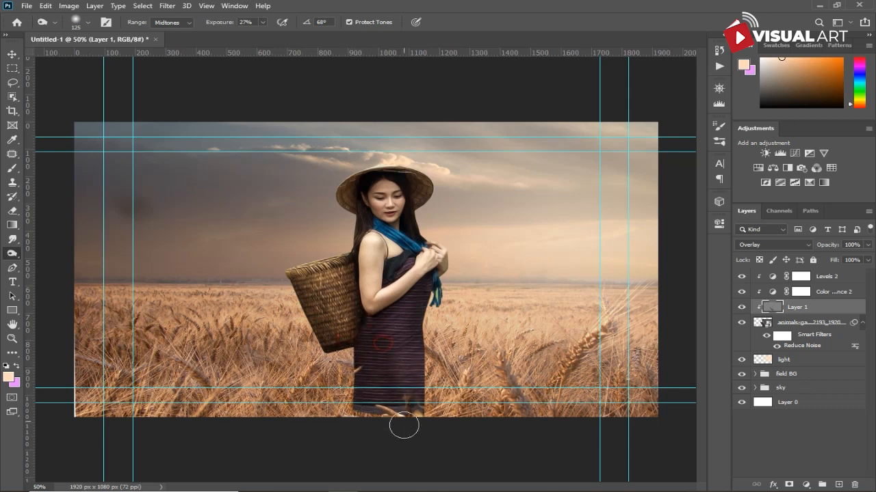
- Switch to the Dodge tool and raise its exposure to 100%
right_click(13, 253)
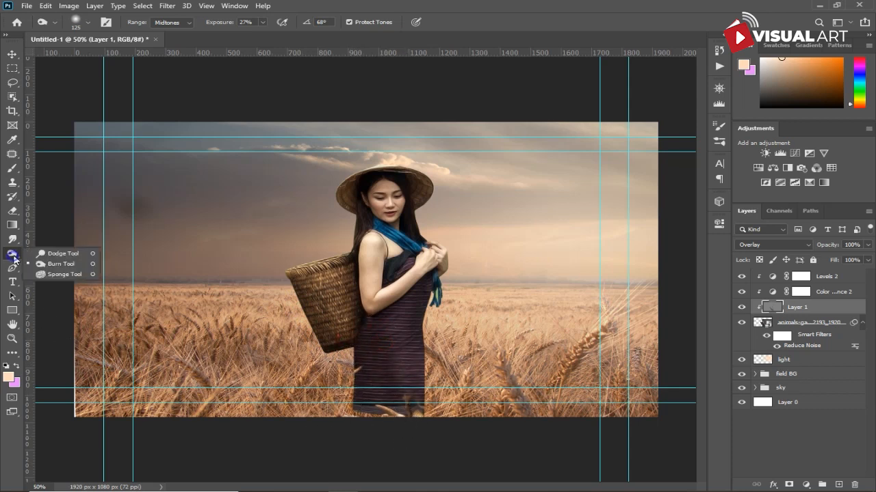
click(54, 252)
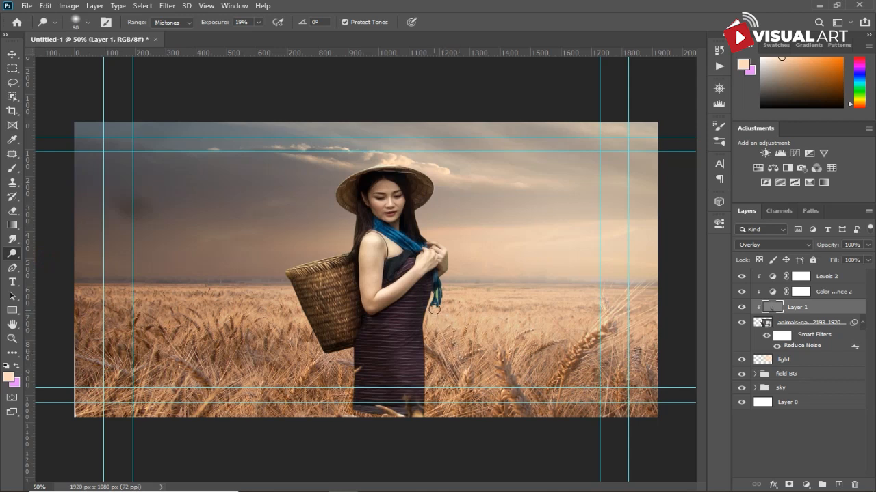
key(bracketright)
drag(223, 25, 279, 25)
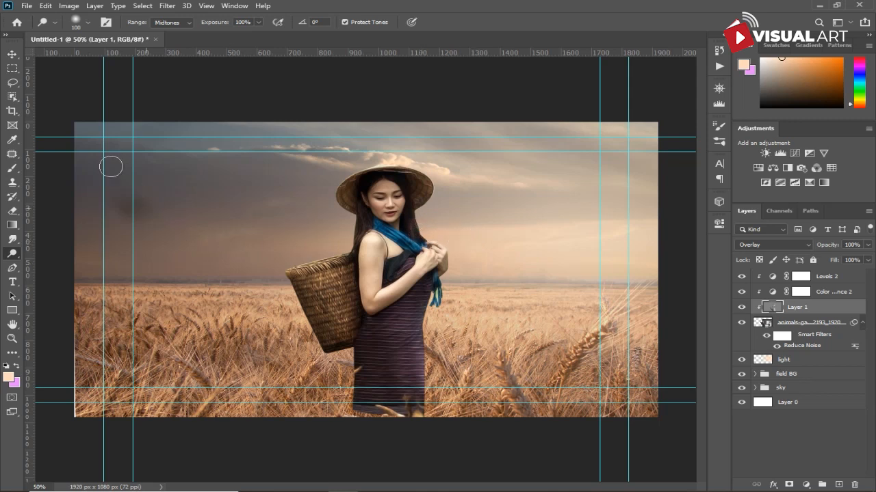
- Try dodging the woman's face with the Dodge tool at 17% exposure and a smaller brush, then undo the stroke
click(13, 55)
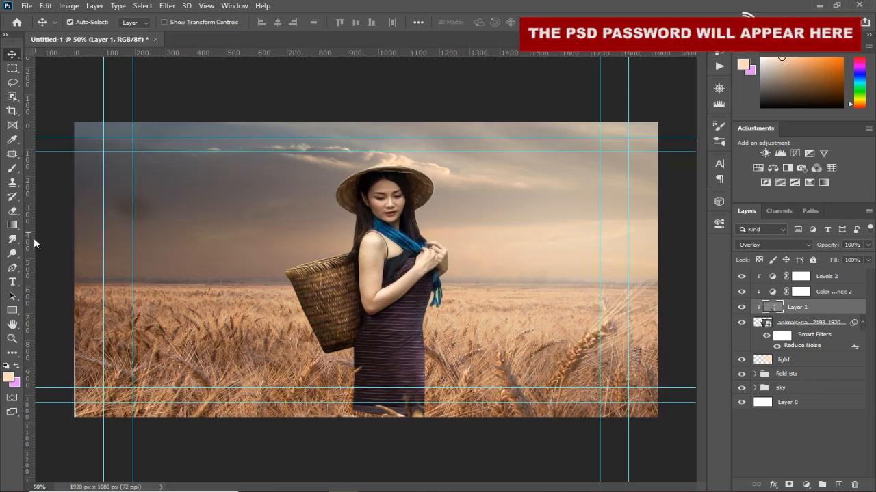
click(12, 254)
scroll(344, 245, up, 1)
drag(215, 21, 204, 21)
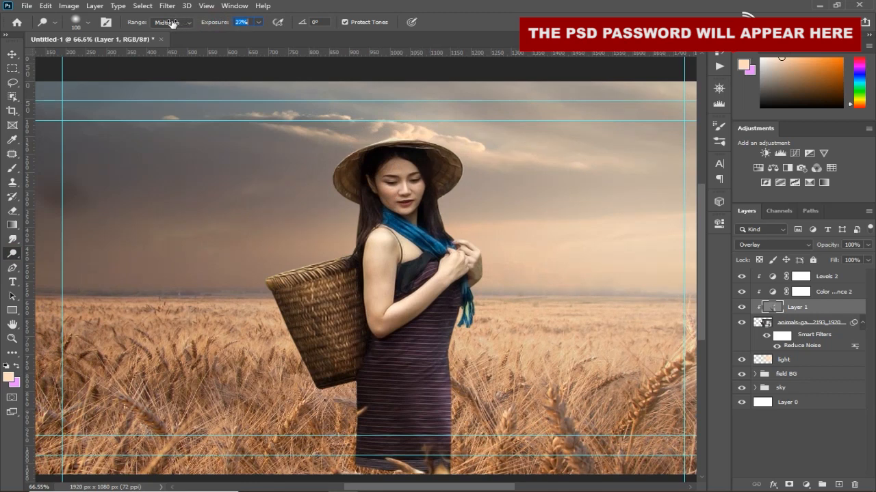
drag(167, 24, 166, 28)
key(bracketleft)
key(bracketleft)
key(bracketleft)
mouse_move(420, 187)
mouse_down()
mouse_move(415, 215)
mouse_move(417, 196)
mouse_up()
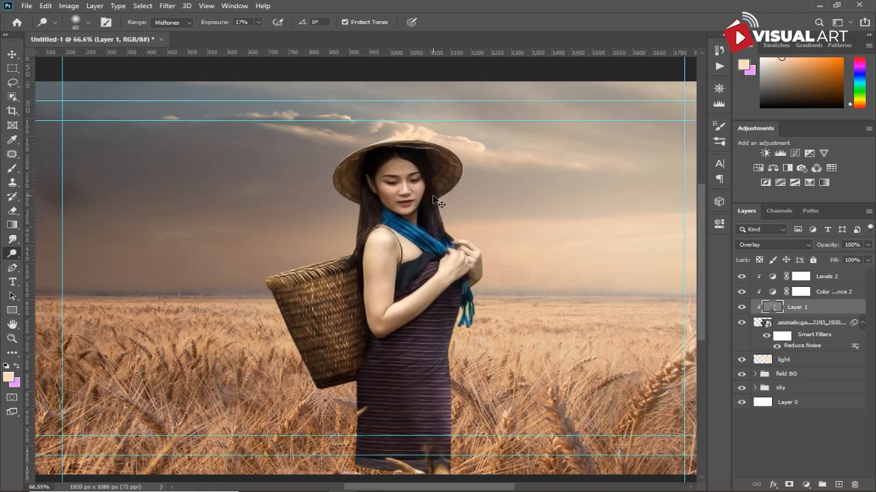
key(ctrl+z)
key(ctrl+minus)
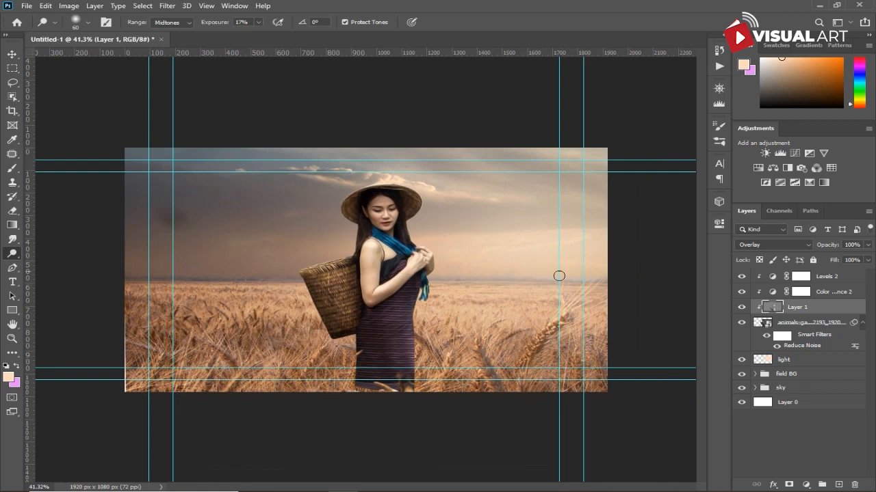
- Add a Color Dodge Inner Shadow effect in peach to the woman layer and raise its opacity to 66%
click(828, 327)
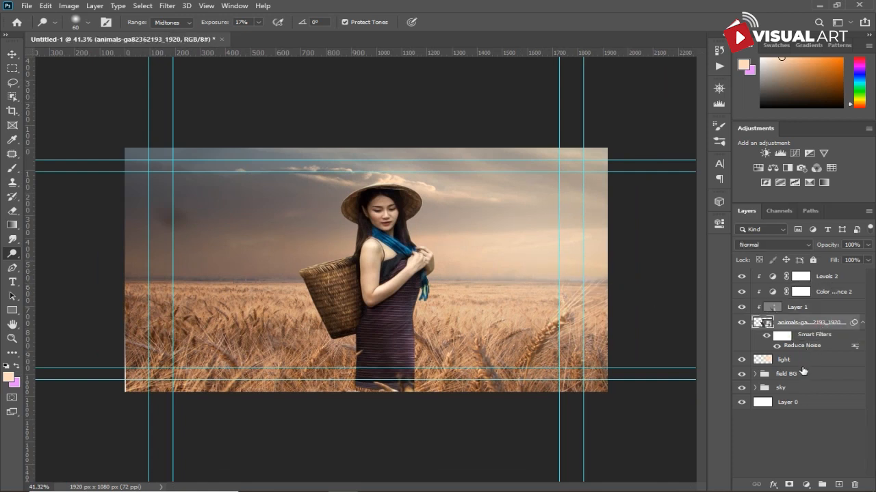
click(774, 484)
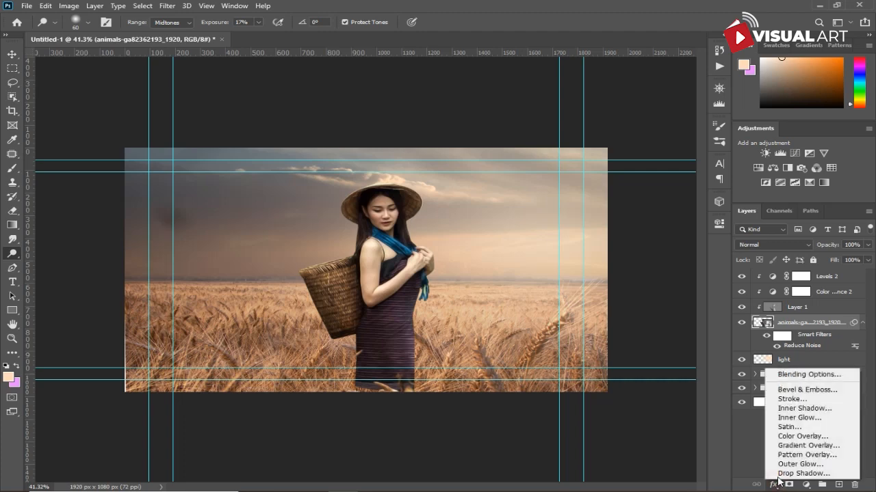
click(791, 409)
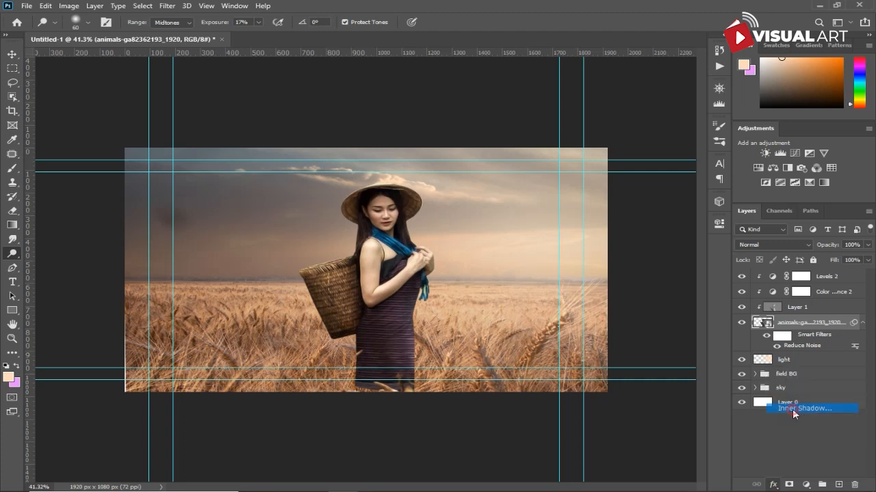
drag(538, 148, 651, 131)
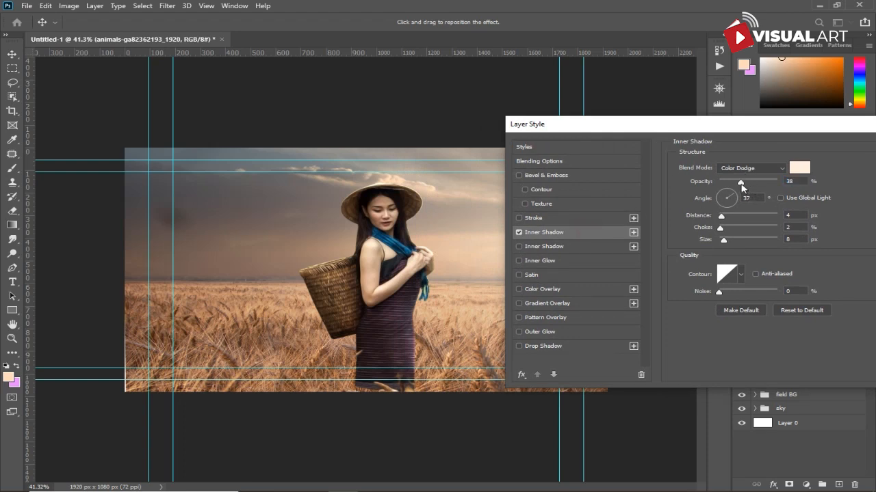
drag(741, 187, 770, 186)
- Add a second Inner Shadow to the woman layer with 42 px distance and 76 px size, and confirm the style
click(570, 246)
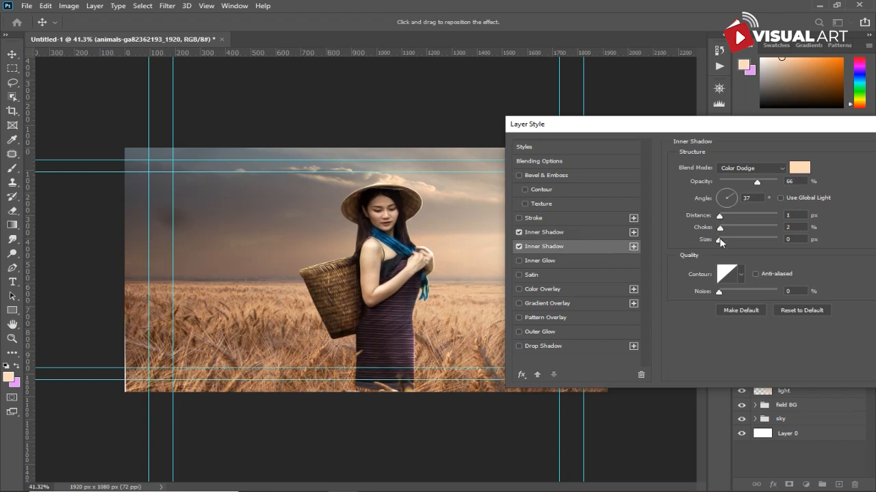
drag(720, 239, 739, 220)
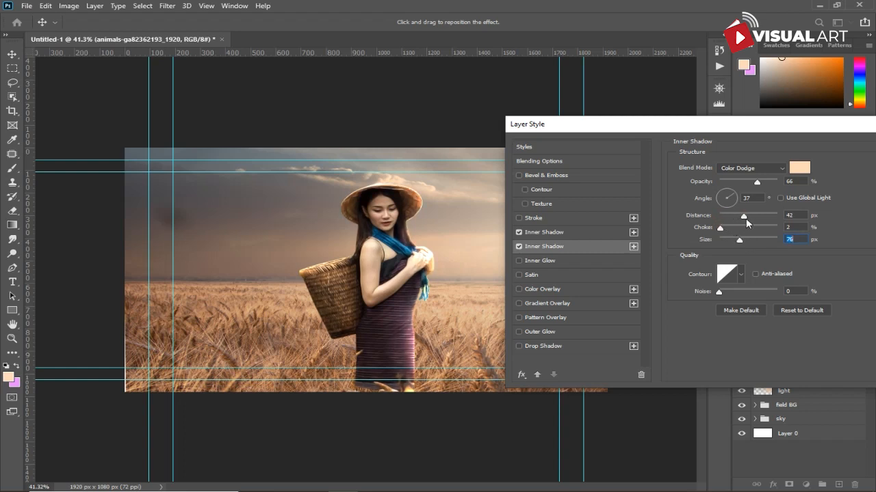
drag(749, 222, 749, 223)
drag(832, 129, 712, 140)
click(805, 158)
key(o)
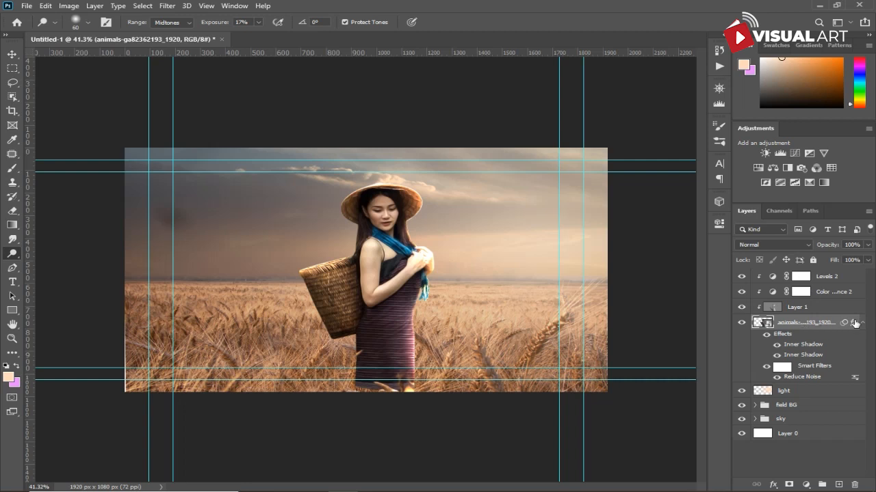
- Convert the woman layer's inner shadow effects into separate layers
right_click(856, 325)
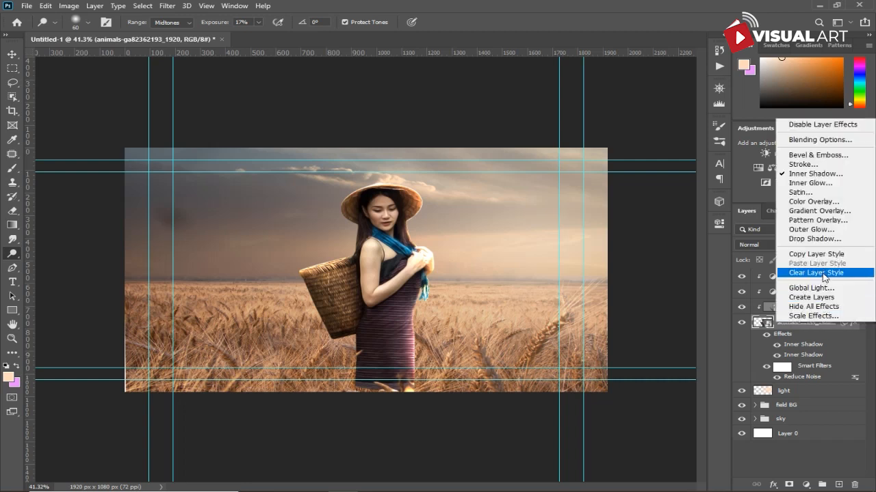
click(827, 298)
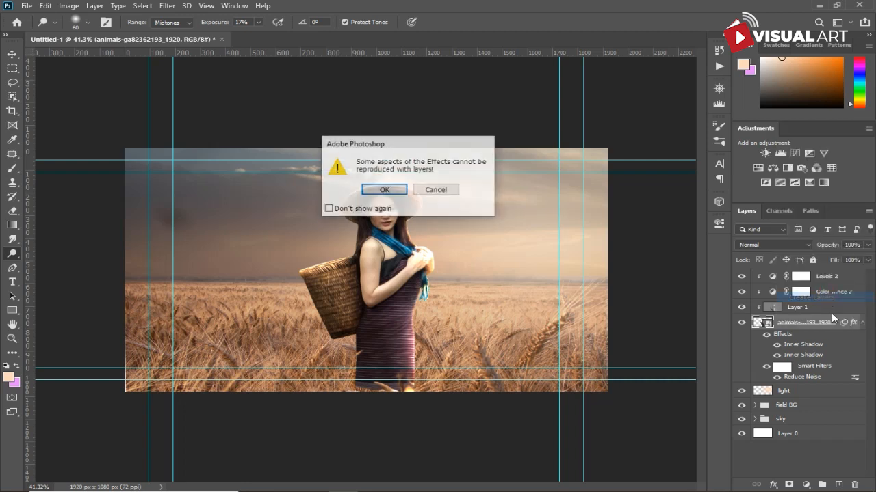
click(384, 194)
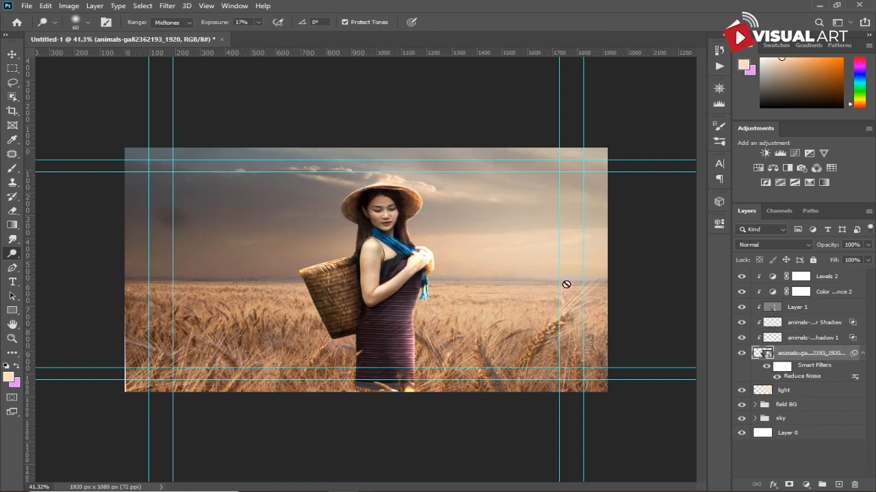
- Select both inner shadow layers and move them to the top of the layer stack
click(796, 327)
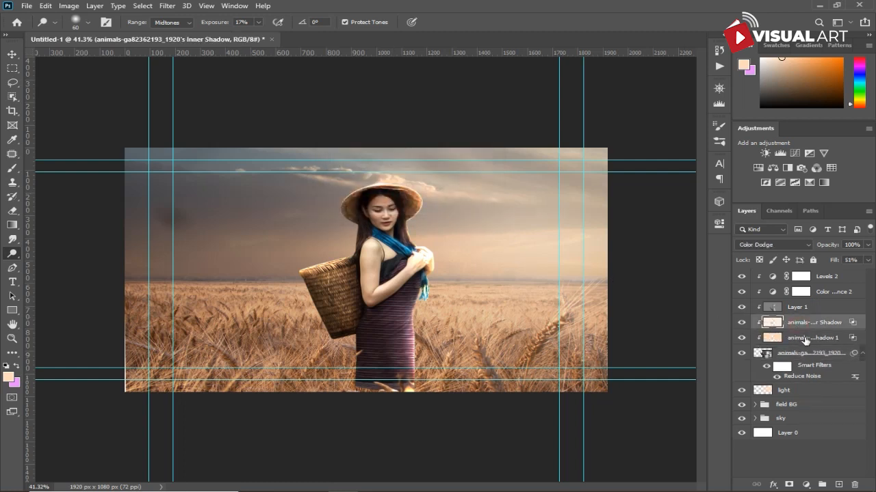
shift+click(804, 338)
drag(805, 337, 800, 277)
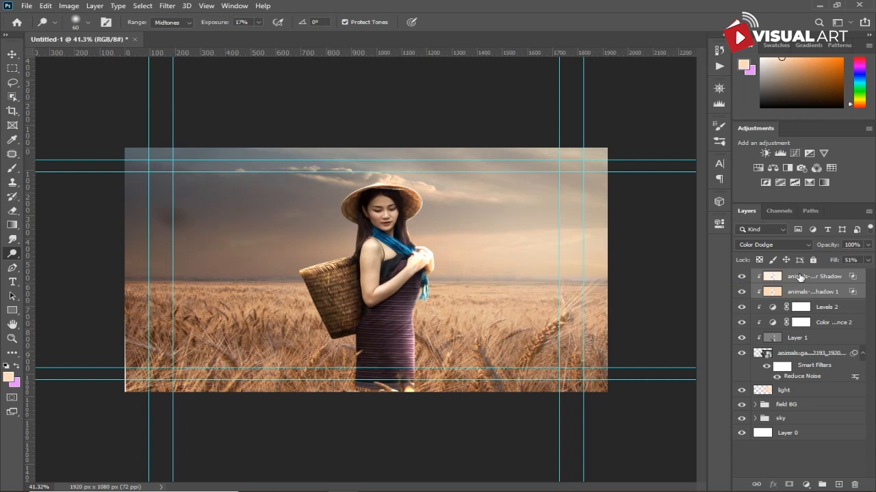
- Select the second inner shadow layer, toggle its visibility off and on, and add a layer mask to it
click(776, 295)
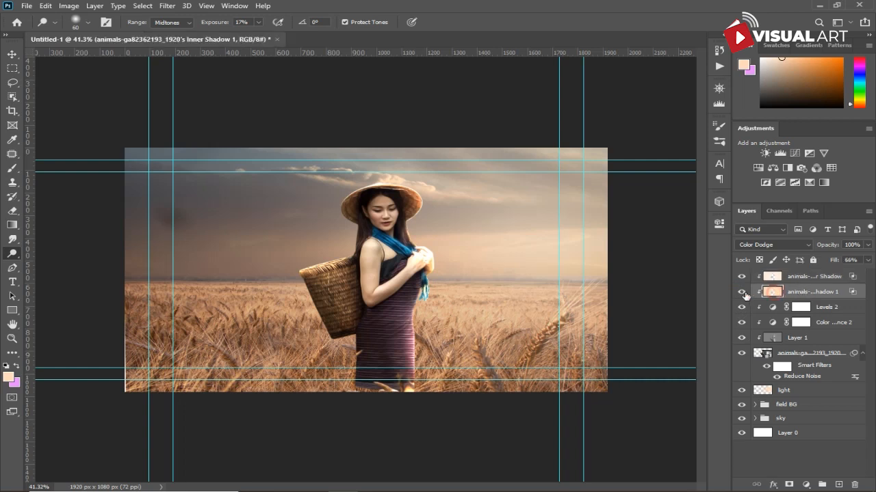
click(741, 292)
click(741, 293)
click(789, 485)
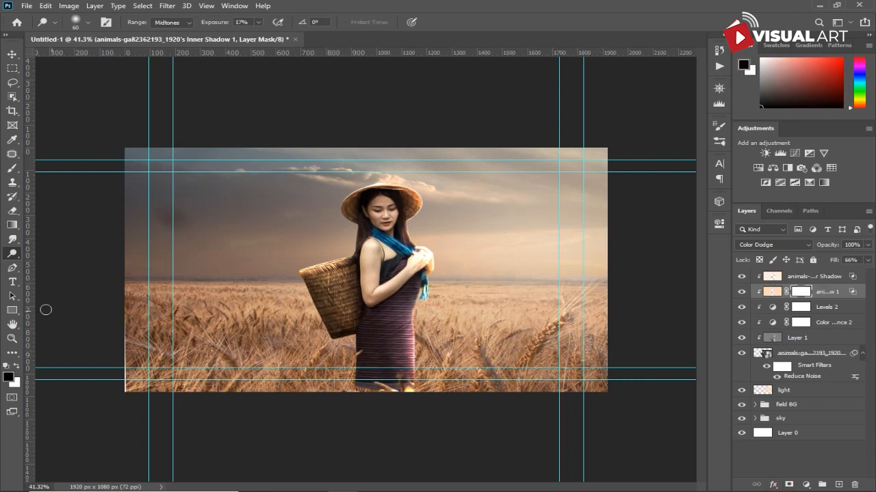
- Paint black on the shadow layer's mask around the woman's shoulder and face with the Brush tool, undoing the last stroke
click(8, 171)
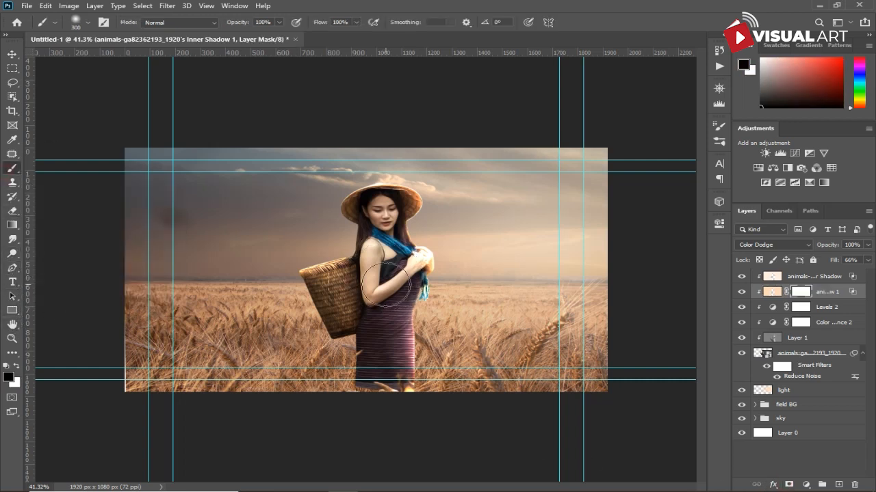
mouse_move(383, 272)
mouse_down()
mouse_move(417, 260)
mouse_move(414, 274)
mouse_up()
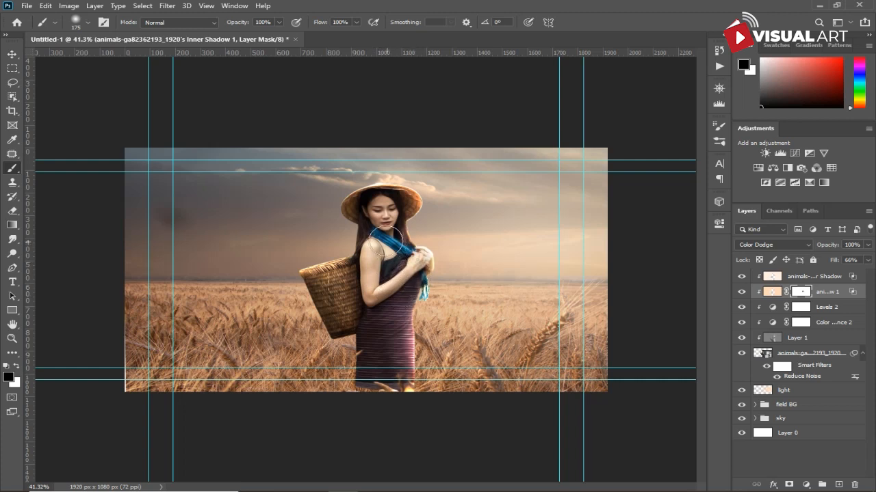
mouse_move(348, 274)
mouse_down()
mouse_move(330, 295)
mouse_move(338, 303)
mouse_up()
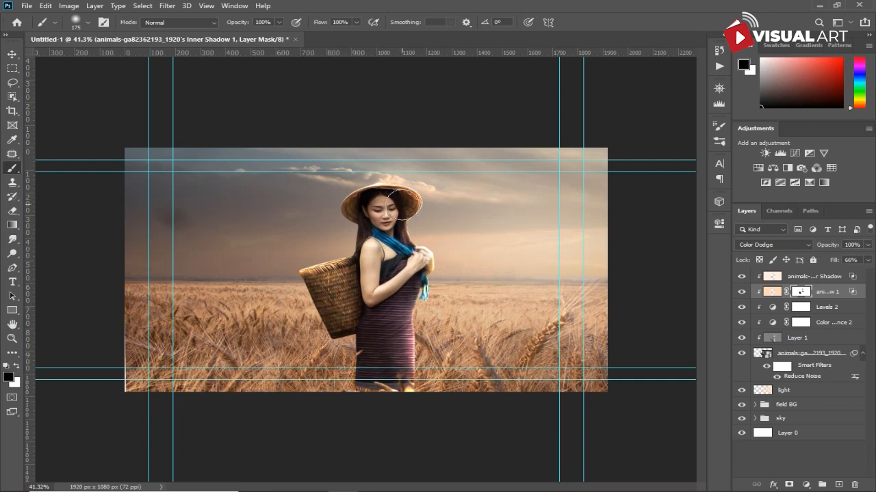
key(bracketleft)
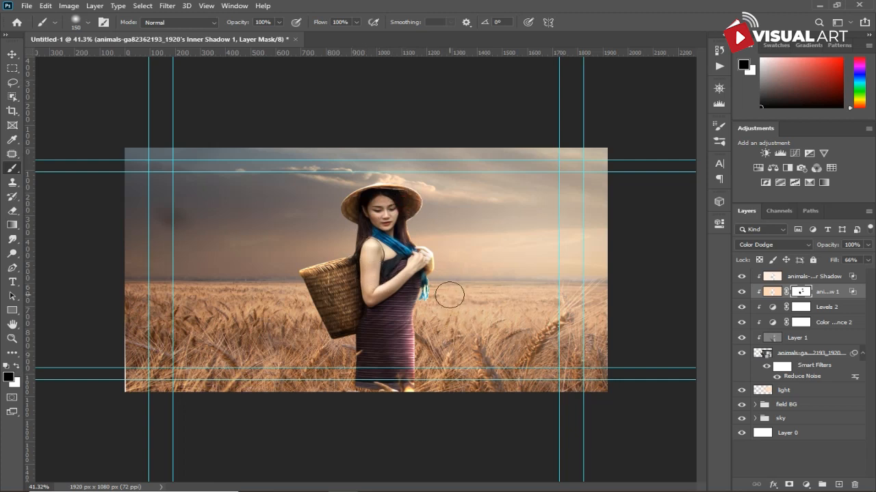
scroll(437, 285, up, 2)
key(ctrl+z)
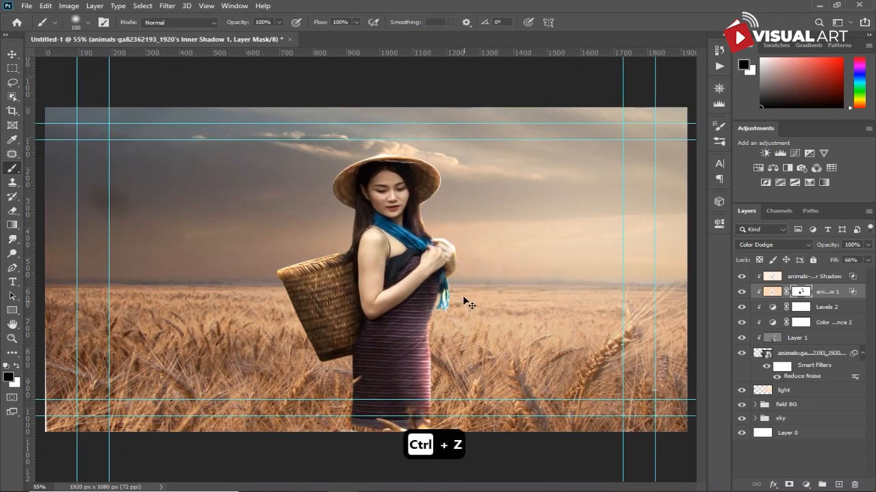
scroll(425, 320, down, 1)
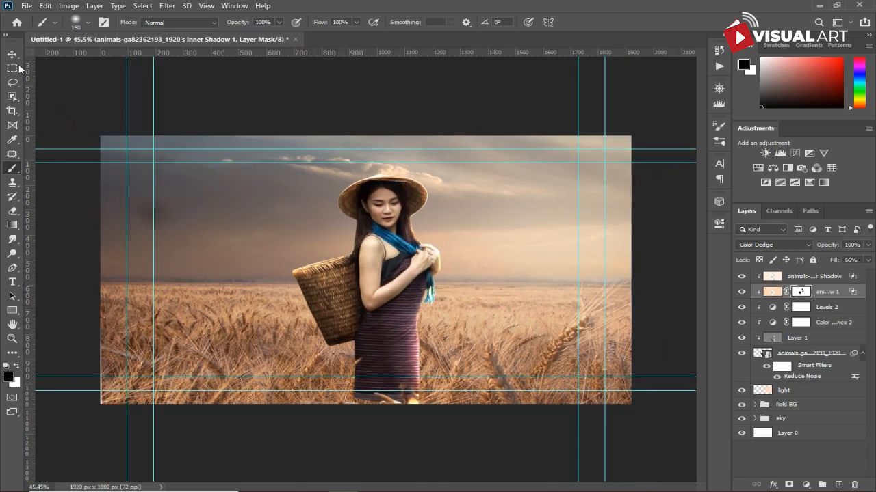
- Group the woman layer with its shadow and adjustment layers and name the group model
click(15, 55)
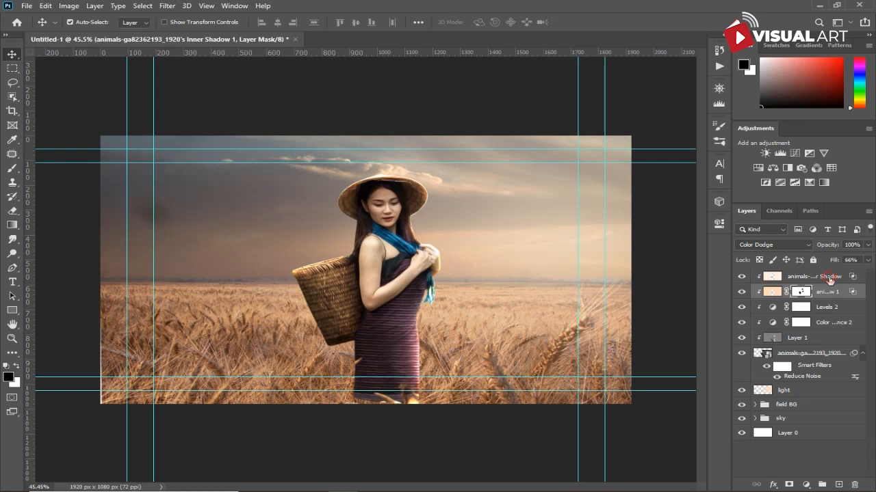
click(830, 278)
shift+click(833, 355)
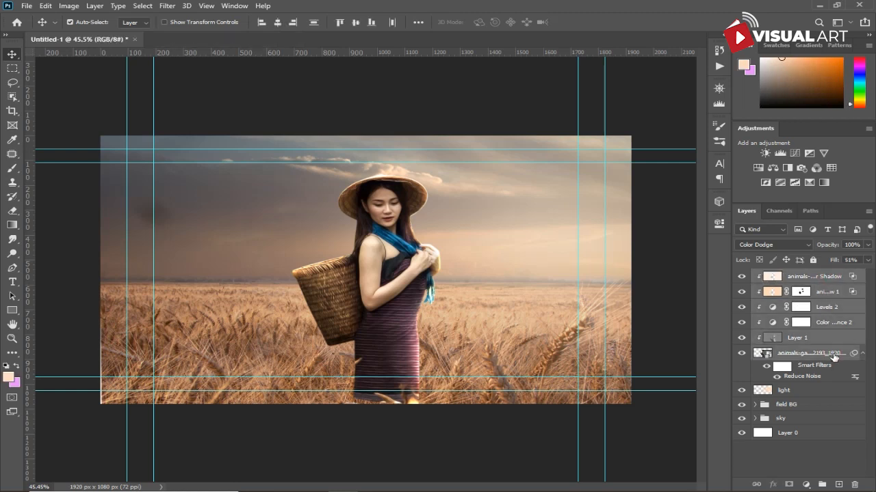
key(ctrl+g)
double_click(786, 276)
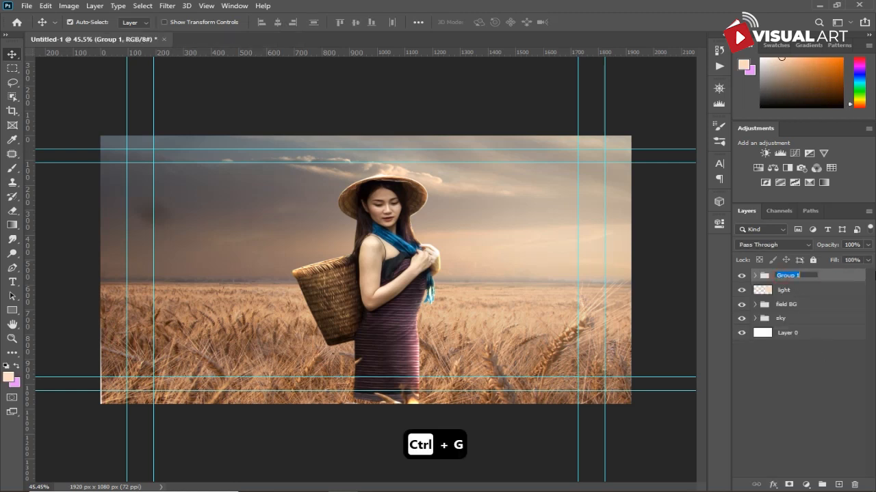
text(model)
key(Return)
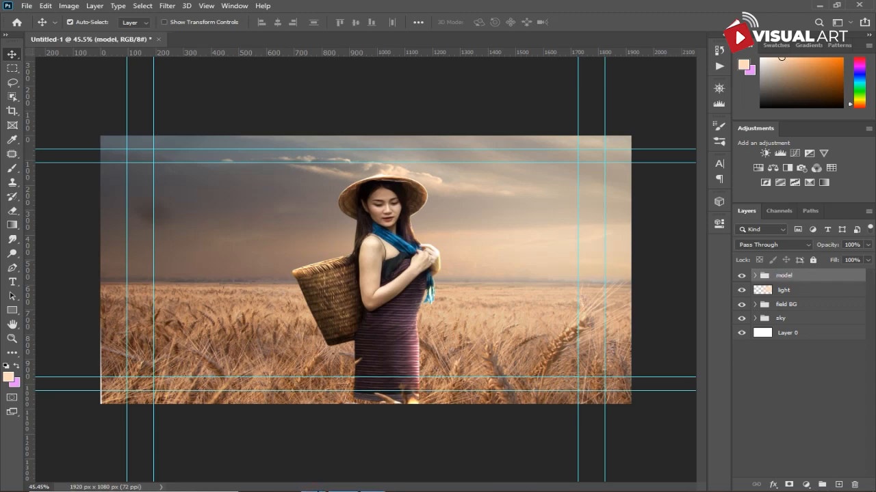
- Drag the wheat_field_3_by_panopticon_stock_d6noeu5 image from the petani folder into the document
mouse_move(319, 482)
click(318, 445)
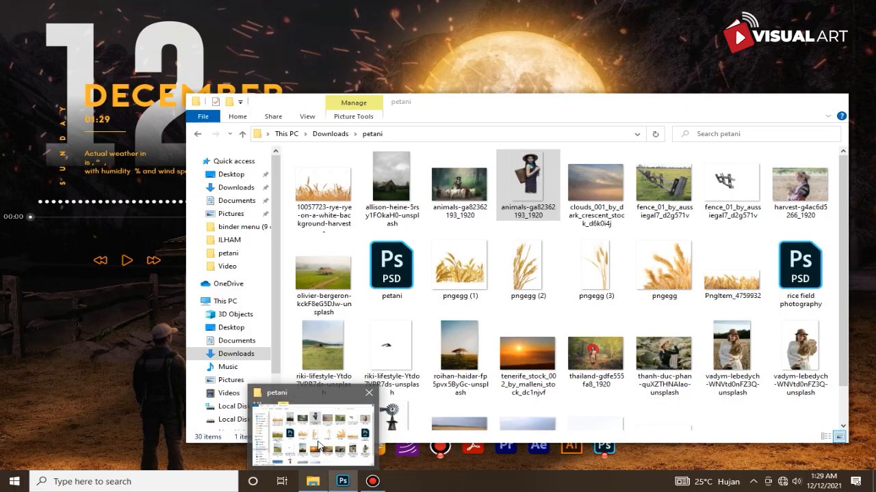
click(318, 445)
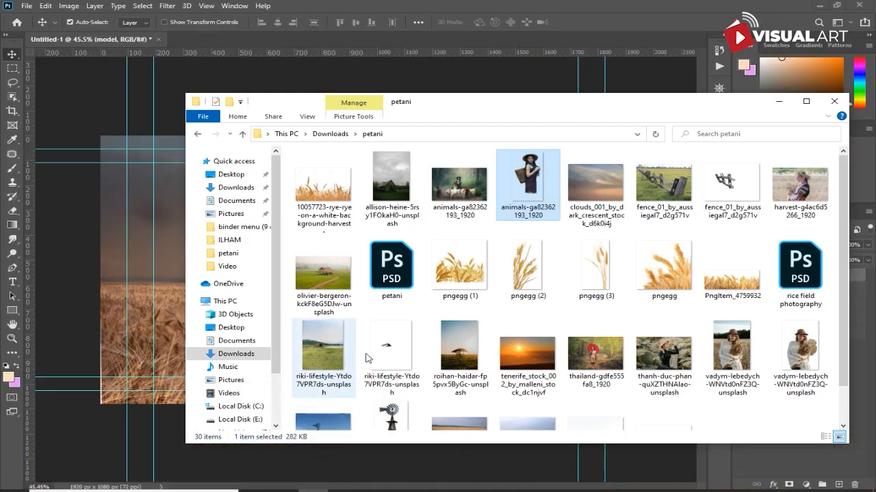
scroll(595, 274, down, 1)
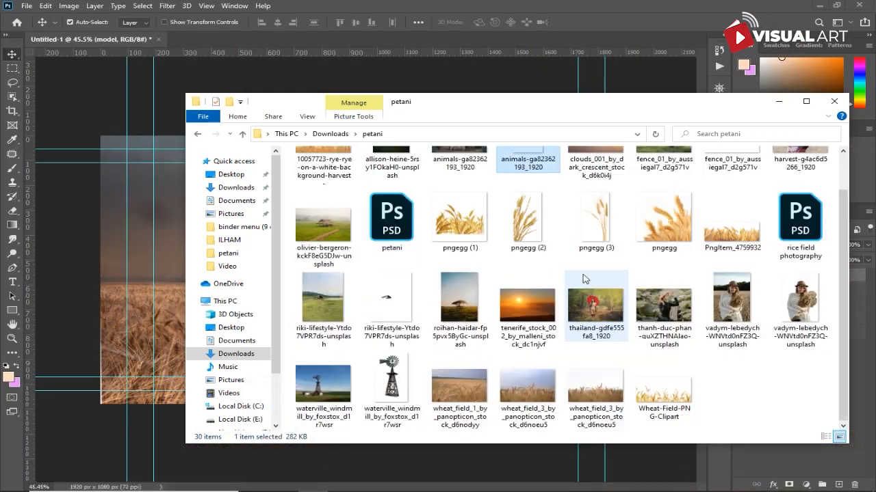
drag(605, 397, 171, 306)
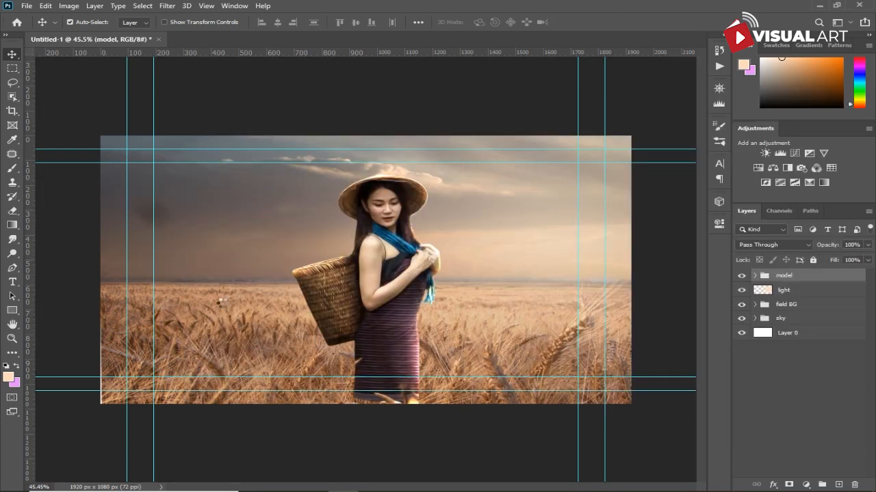
- Scale the placed wheat image to about 85% and position it as foreground wheat along the bottom edge
drag(413, 322, 425, 336)
drag(596, 405, 742, 470)
drag(401, 344, 523, 391)
drag(165, 108, 29, 52)
drag(500, 334, 551, 385)
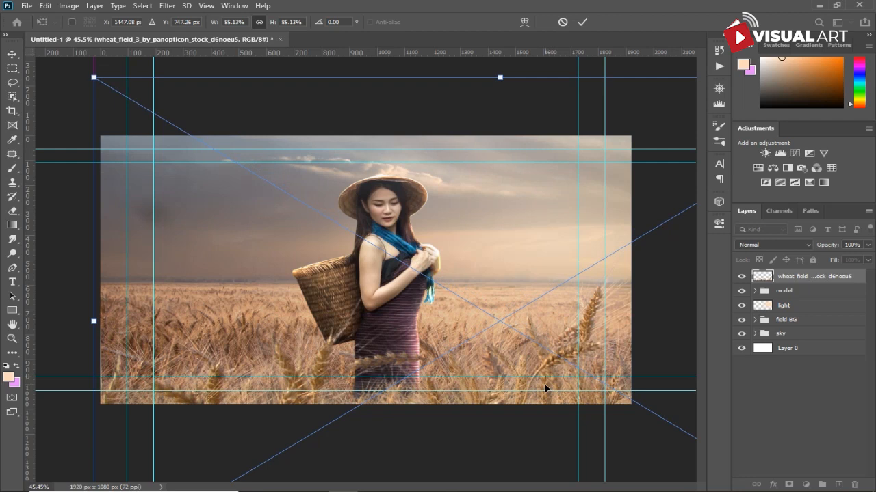
drag(539, 373, 551, 368)
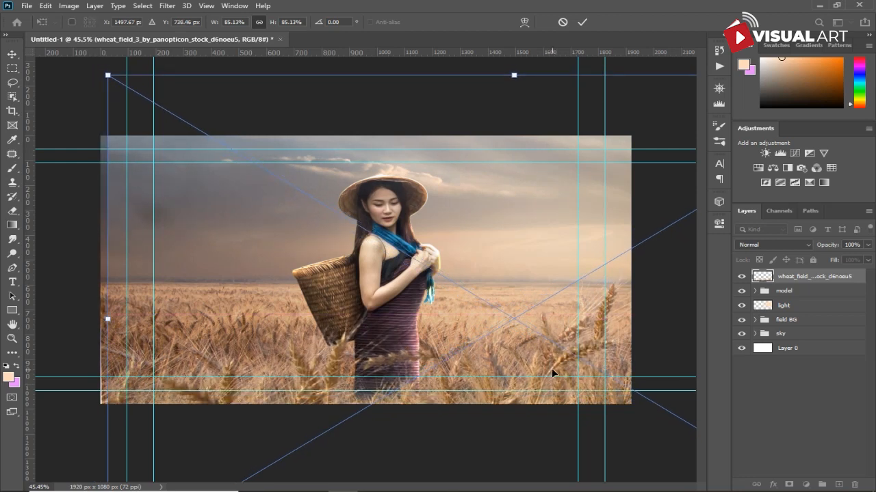
key(Return)
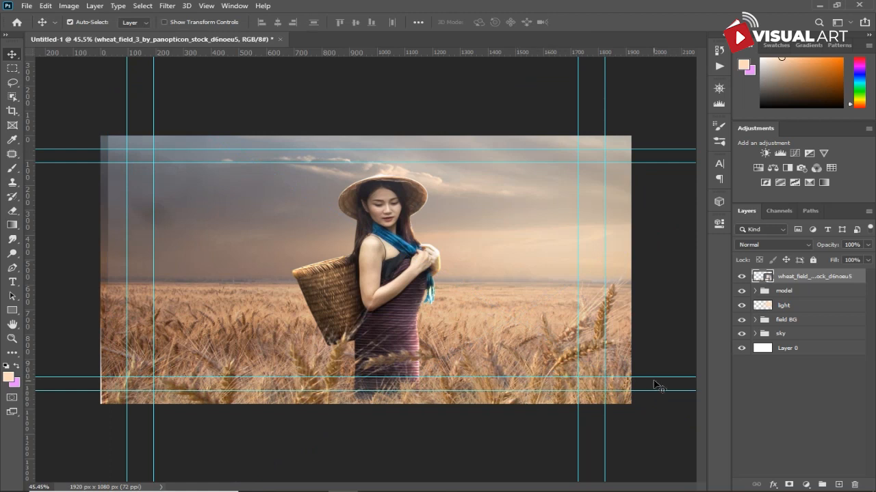
- Add a Color Balance adjustment clipped to the wheat layer with midtones yellow–blue set to +18
click(804, 482)
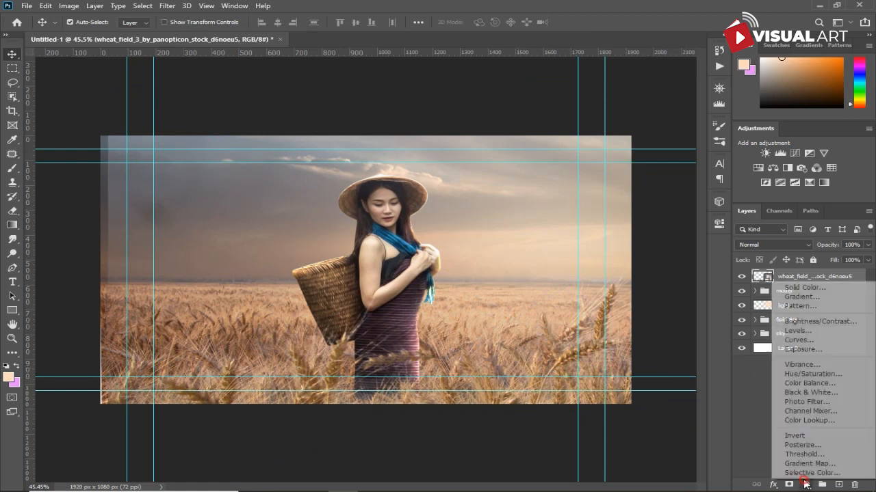
click(808, 385)
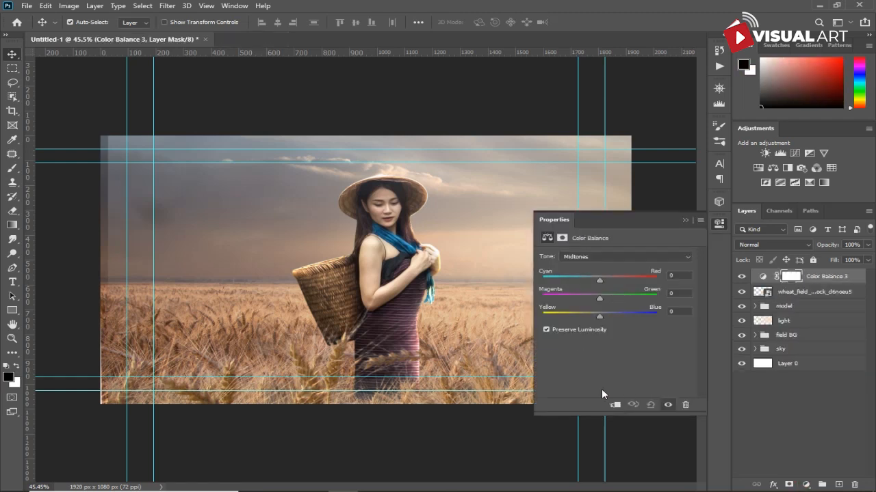
click(615, 405)
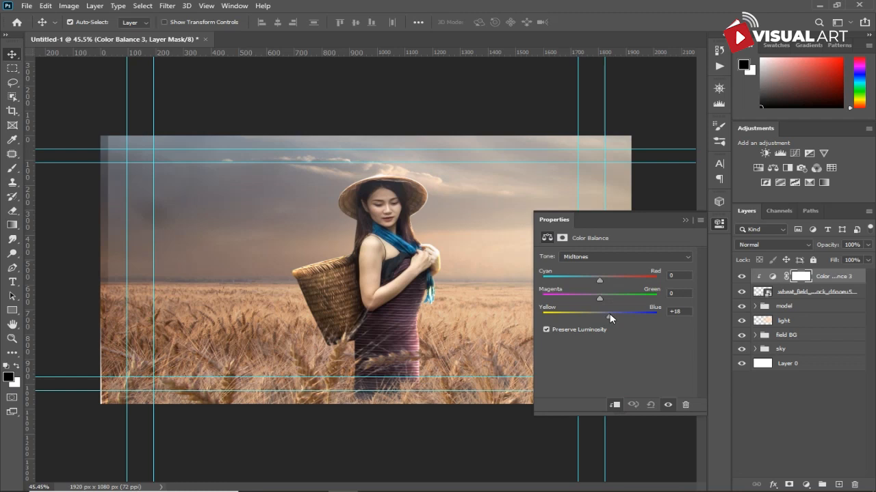
click(688, 221)
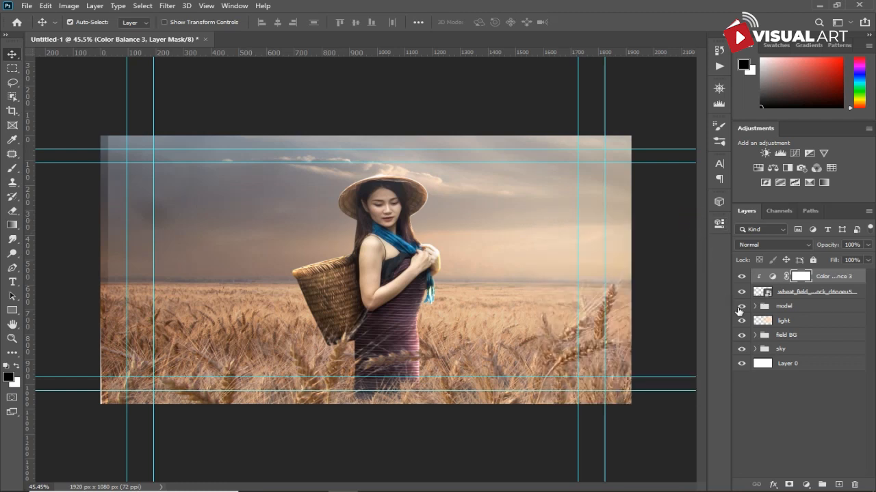
- Add a Brightness/Contrast adjustment clipped to the wheat layer with brightness set to -31
click(804, 484)
click(807, 326)
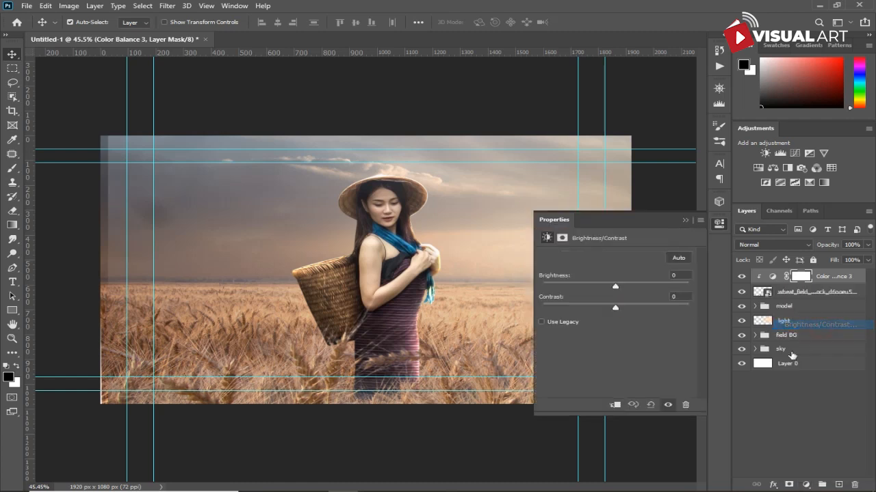
click(614, 405)
drag(614, 290, 604, 290)
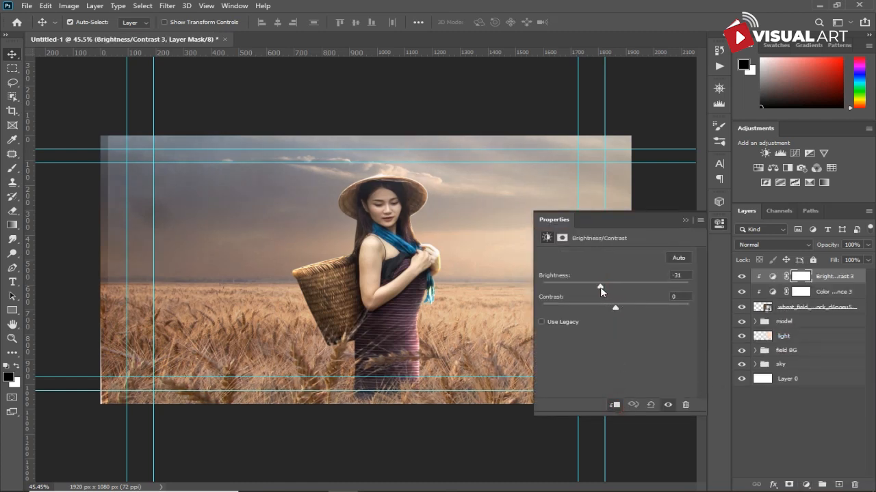
click(685, 220)
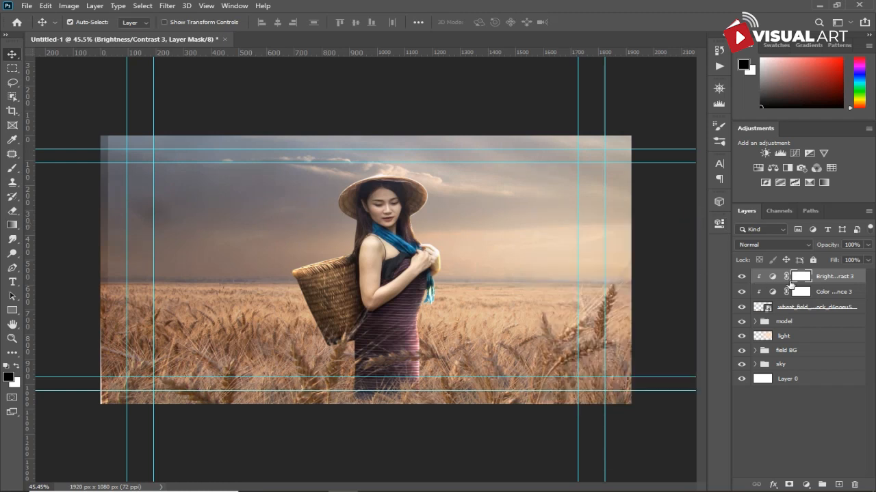
- Apply a Gaussian Blur filter to the foreground wheat layer
click(780, 314)
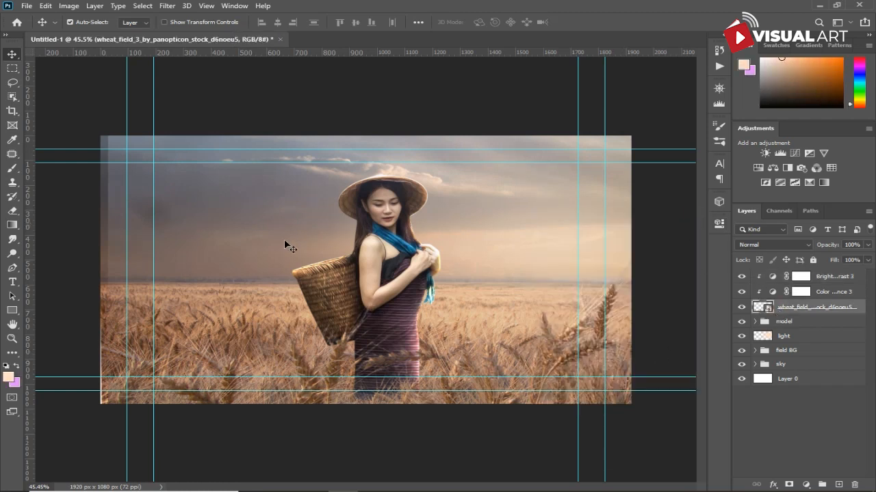
click(172, 8)
mouse_move(181, 149)
mouse_move(221, 134)
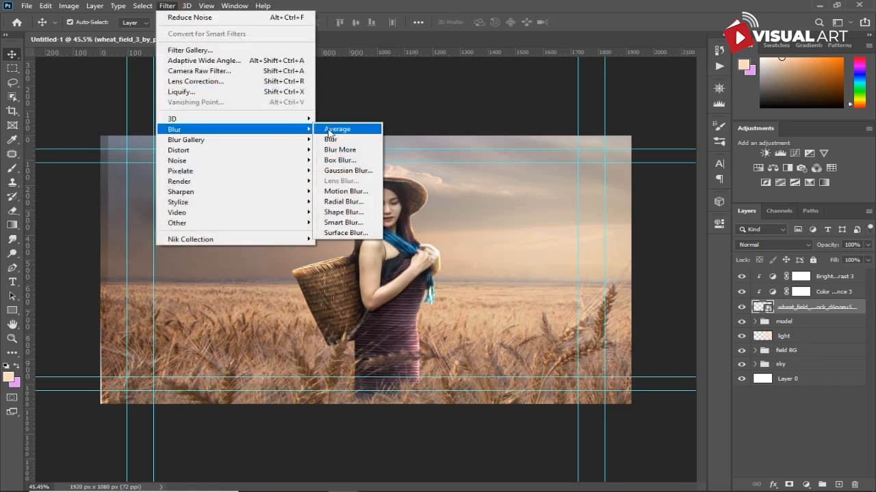
click(333, 174)
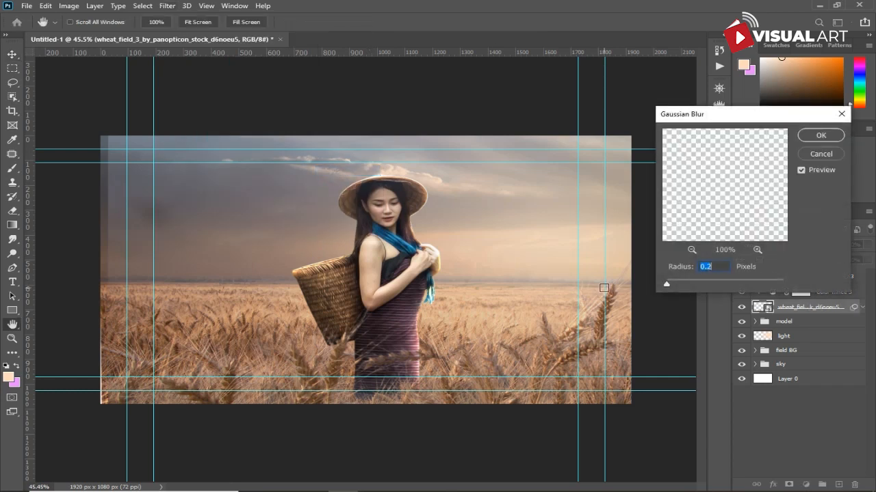
drag(667, 283, 695, 282)
click(815, 138)
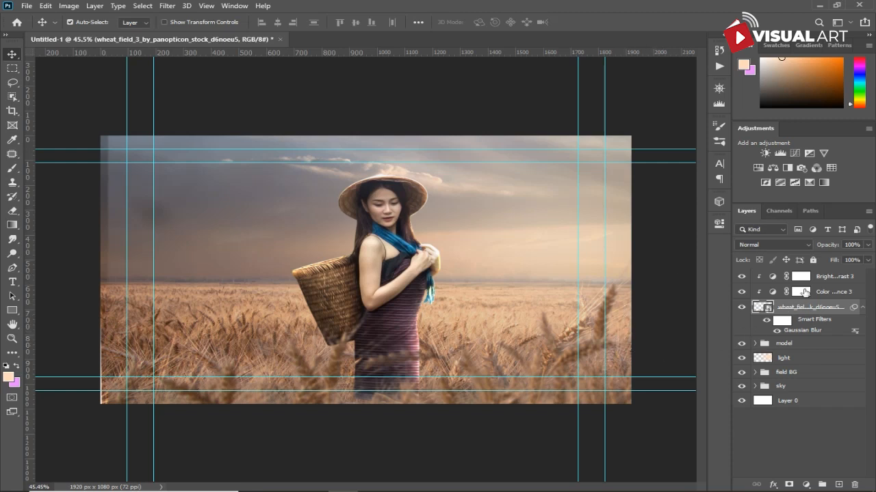
- Group the foreground wheat layer with its clipped adjustments and name the group "wheat blur"
shift+click(833, 279)
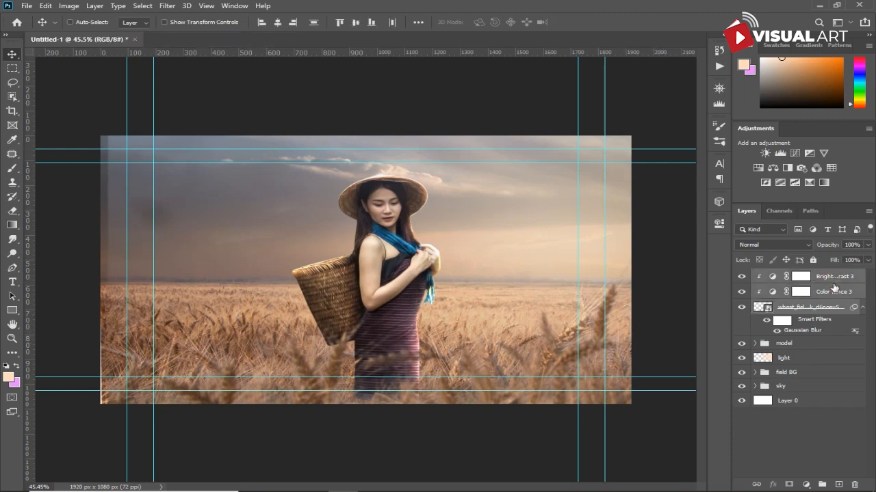
key(ctrl+g)
double_click(786, 275)
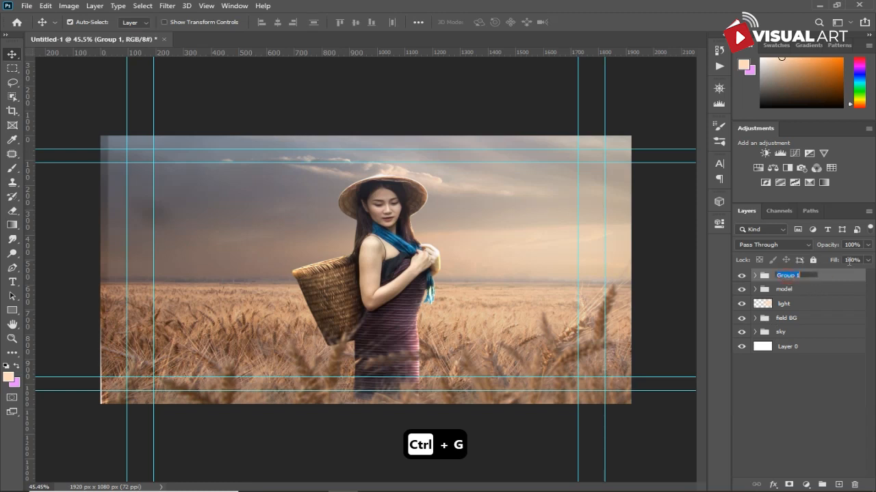
text(wheat blur)
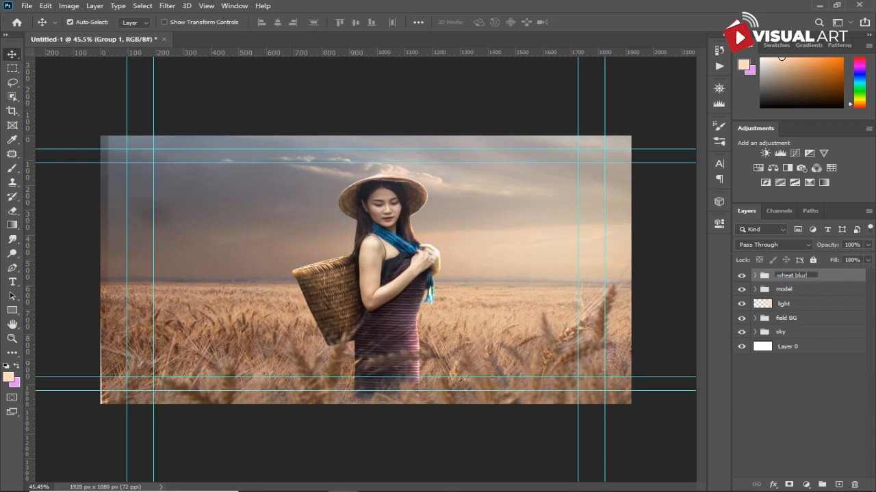
key(Return)
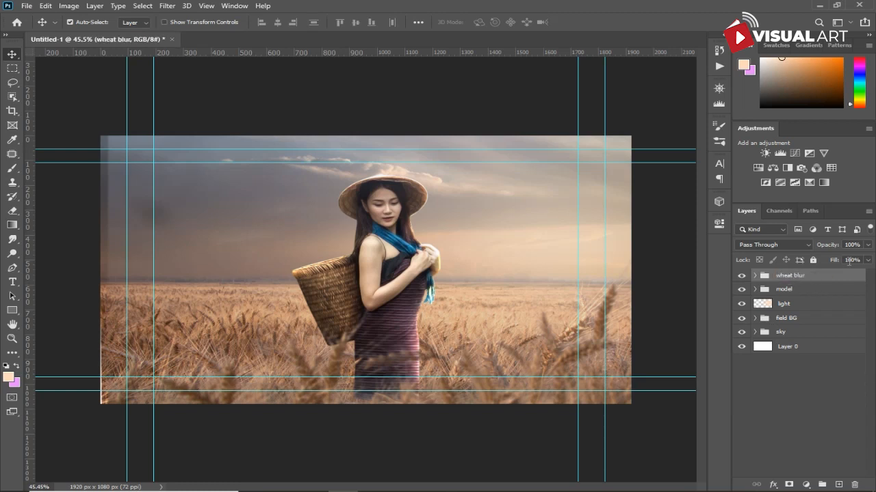
- Place the wheat_field_3 image above the model group, then scale and position it over the woman's lower body
click(804, 294)
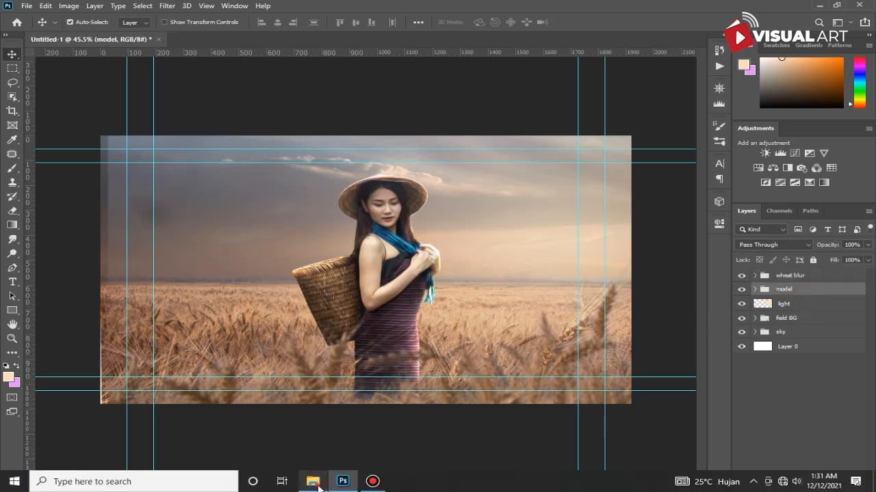
click(318, 483)
drag(597, 392, 377, 325)
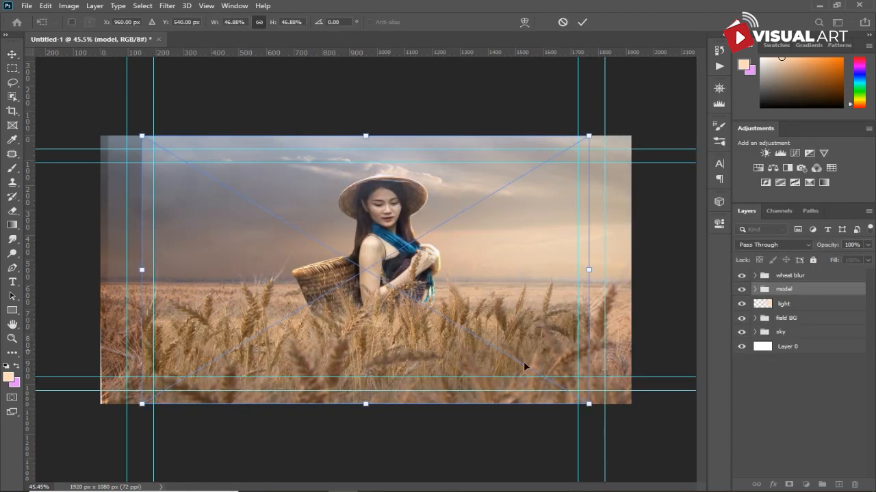
drag(592, 404, 488, 346)
drag(395, 304, 409, 400)
key(Return)
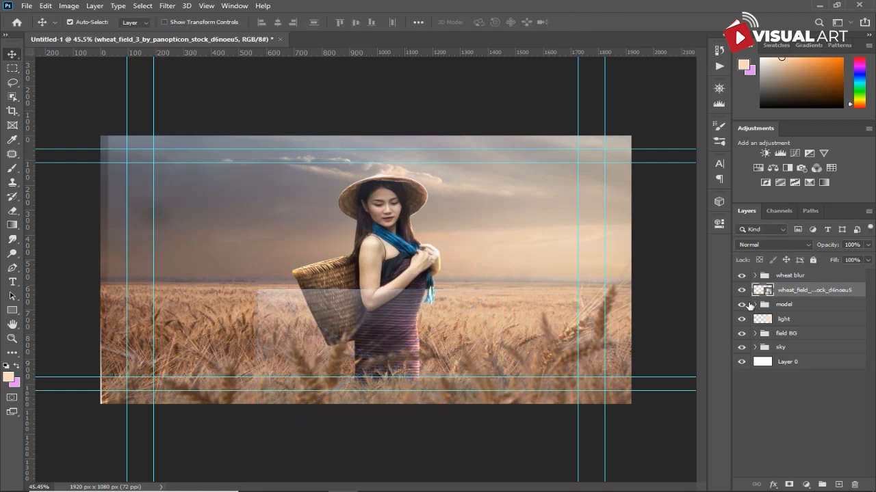
- Add a layer mask to the blurred foreground wheat layer and paint black with a large brush to hide part of it, undoing the last stroke
click(754, 275)
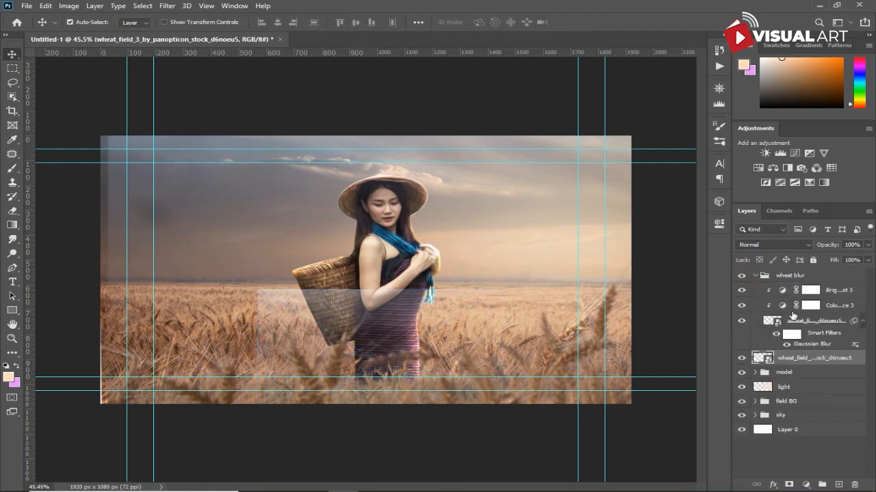
click(799, 323)
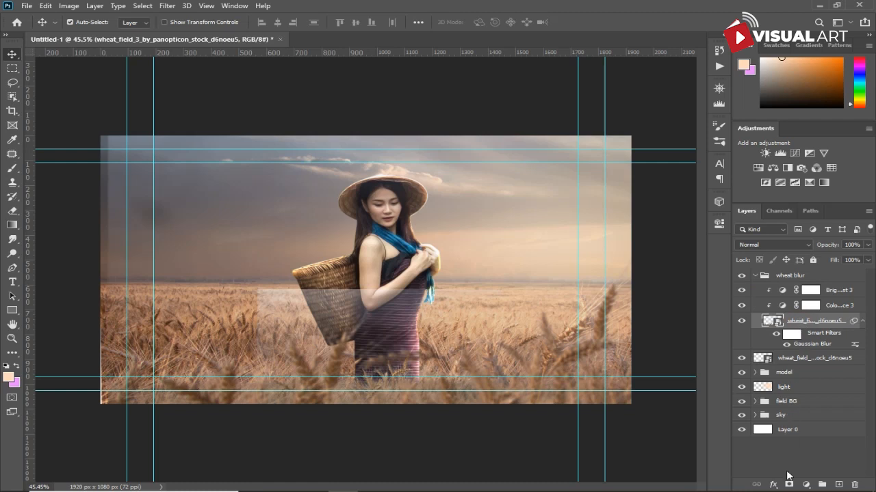
click(13, 169)
key(bracketright)
key(bracketright)
key(bracketright)
key(bracketright)
key(bracketright)
key(bracketright)
key(bracketright)
key(bracketright)
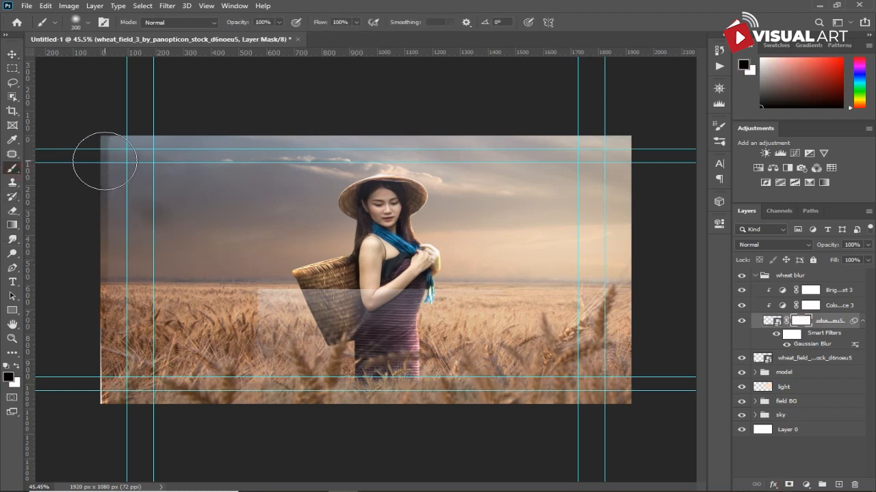
mouse_move(189, 149)
mouse_down()
mouse_move(123, 184)
mouse_move(133, 307)
mouse_move(116, 370)
mouse_up()
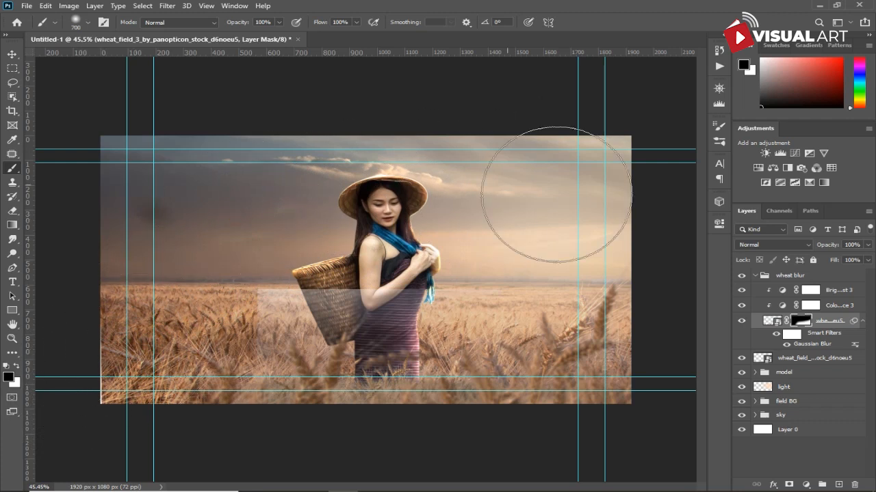
key(ctrl+z)
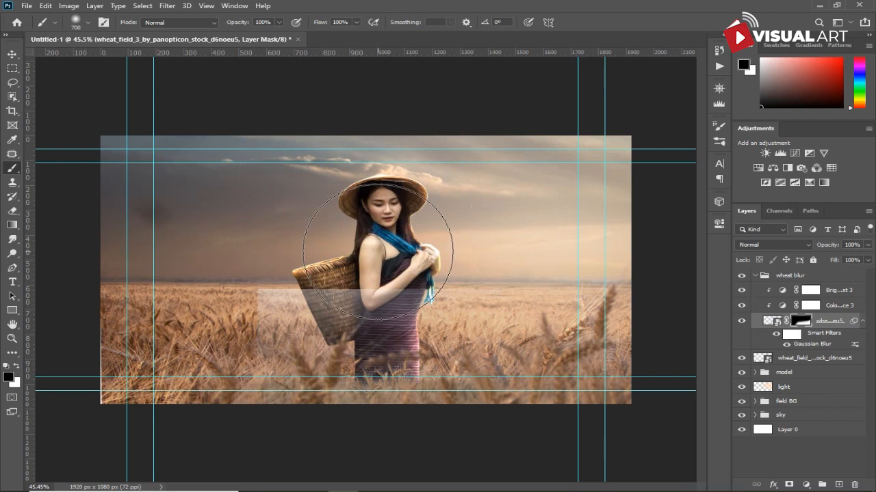
- Add a layer mask to the new wheat layer and paint black with a smaller brush to blend it around the woman
click(791, 360)
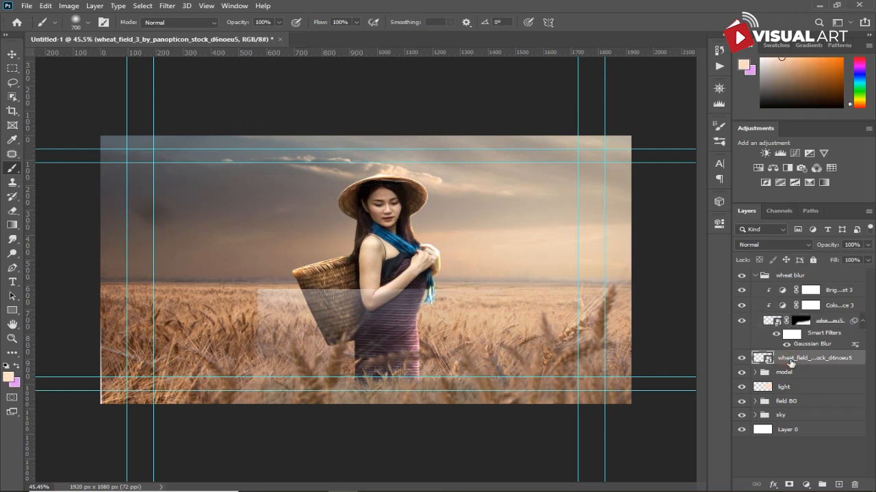
click(756, 275)
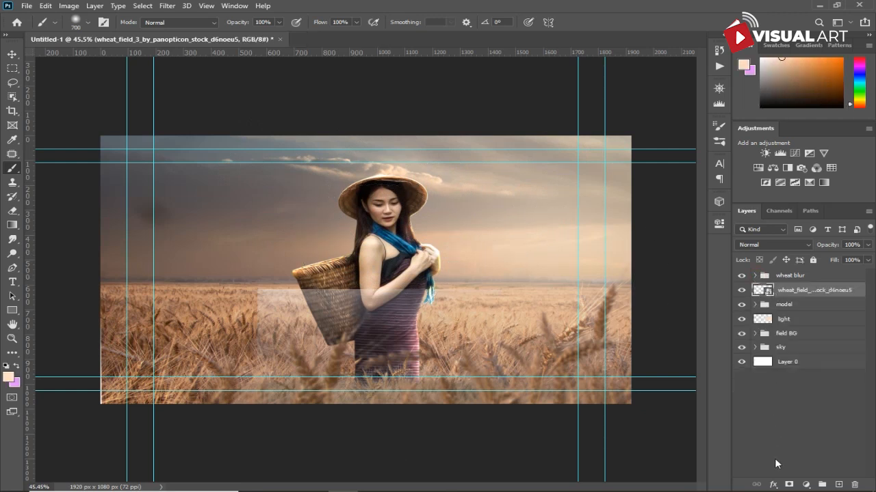
click(787, 484)
mouse_move(479, 440)
mouse_down()
mouse_move(332, 322)
mouse_move(255, 295)
mouse_up()
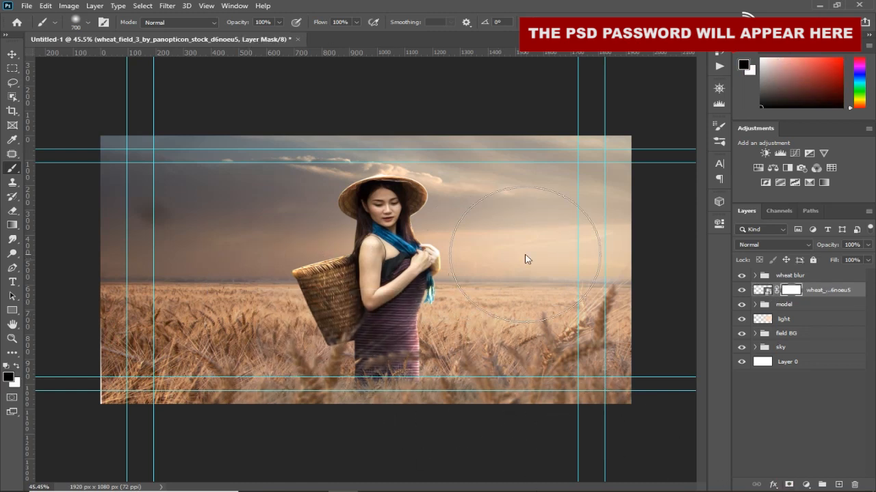
key(ctrl+z)
drag(302, 260, 300, 262)
key(bracketleft)
key(bracketleft)
key(bracketleft)
key(bracketleft)
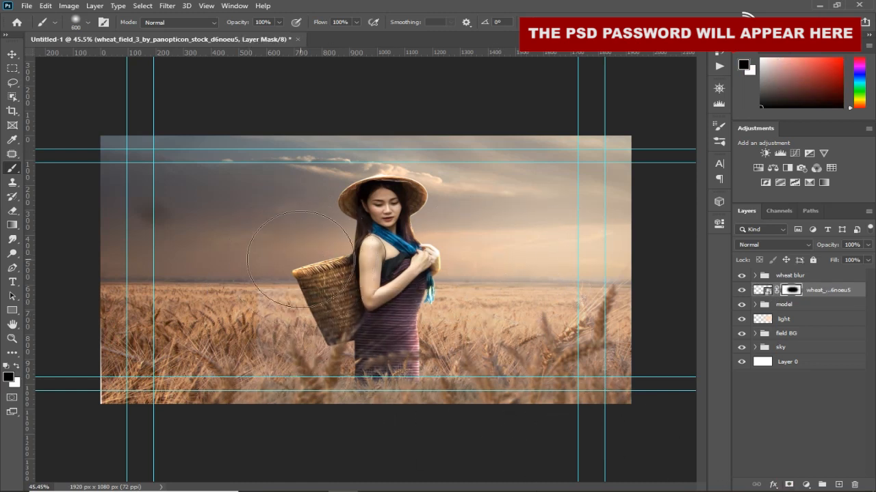
mouse_move(264, 381)
mouse_down()
mouse_move(247, 395)
mouse_move(243, 436)
mouse_up()
drag(307, 442, 295, 369)
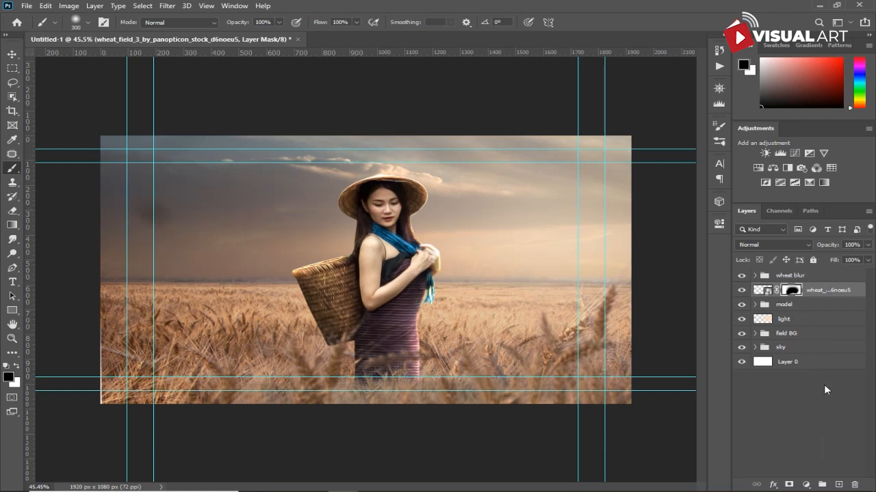
- Add a Color Balance adjustment clipped to the new wheat layer, nudging the midtones yellow–blue slider slightly toward blue
click(810, 484)
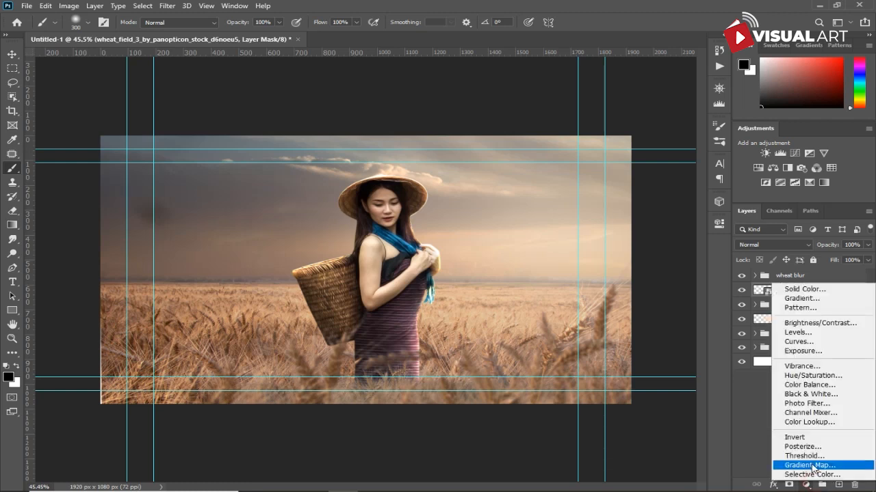
click(825, 385)
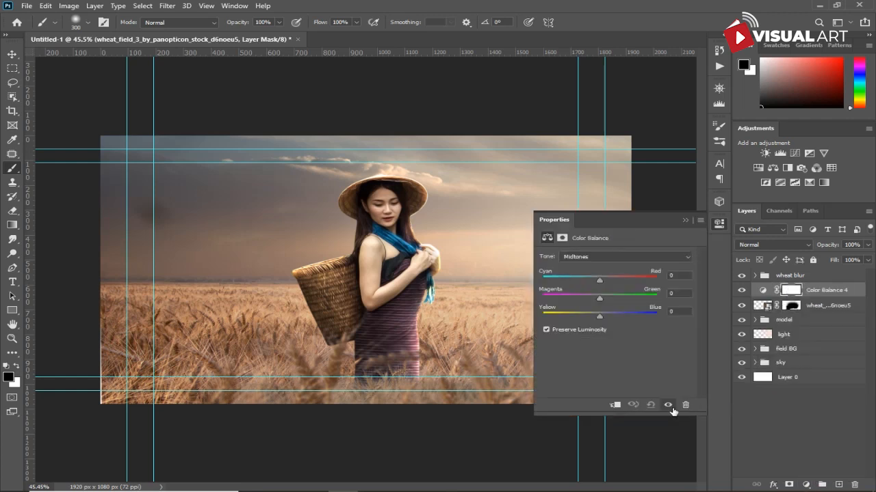
click(614, 405)
drag(600, 315, 606, 315)
click(683, 221)
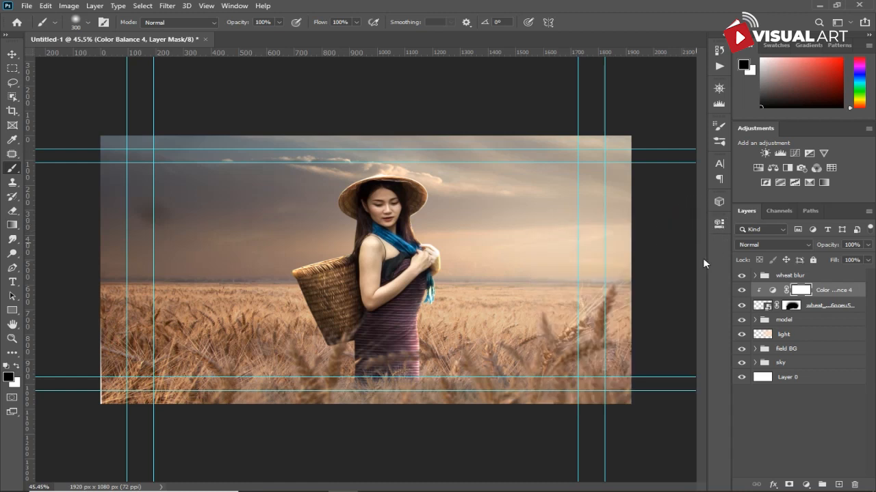
- Group the new wheat layer with its Color Balance adjustment and name the group "wheat"
shift+click(832, 309)
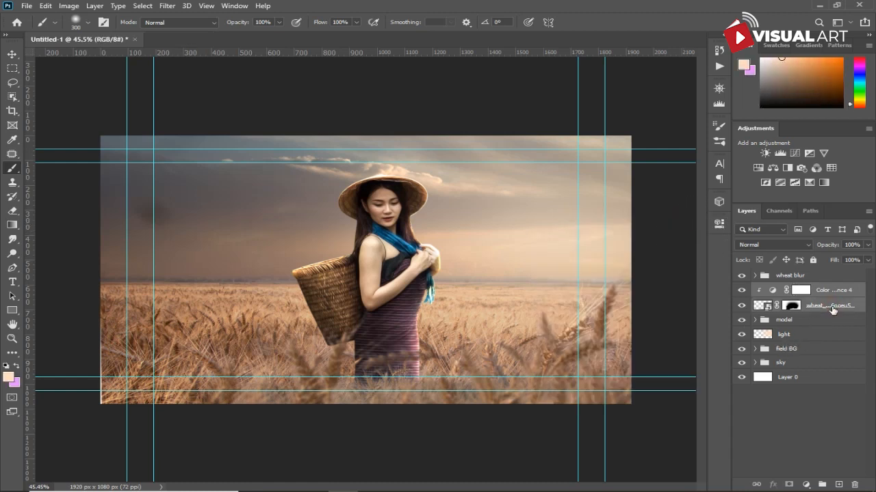
key(ctrl+g)
click(799, 291)
text(w)
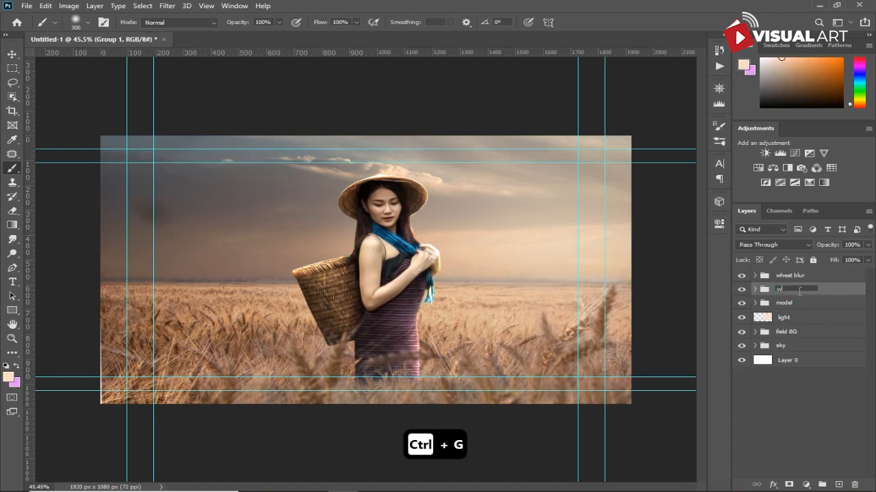
text(heat)
key(Return)
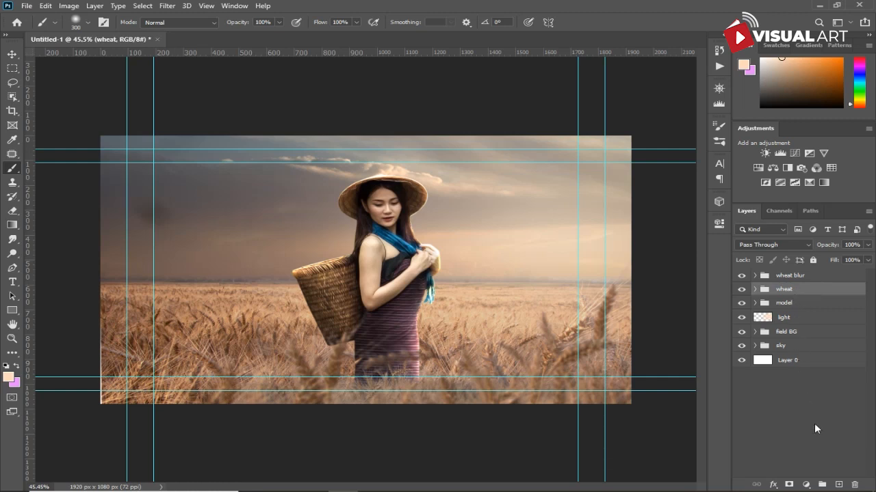
- Create a new layer named "shadow model" and set up a black brush with 9% opacity and a smaller size
click(836, 485)
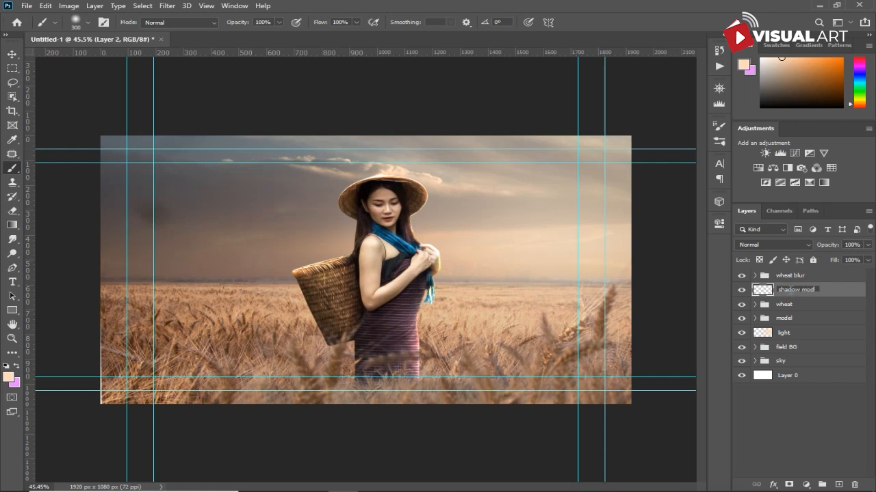
key(Return)
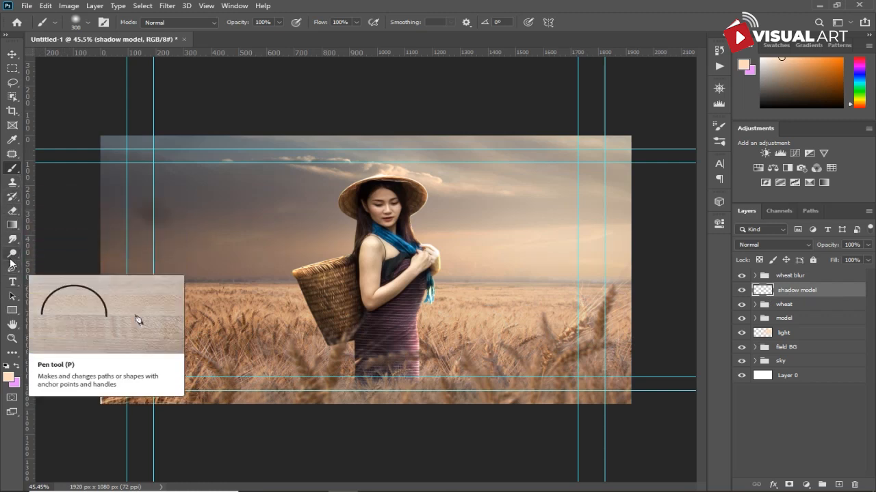
click(8, 377)
drag(549, 330, 501, 403)
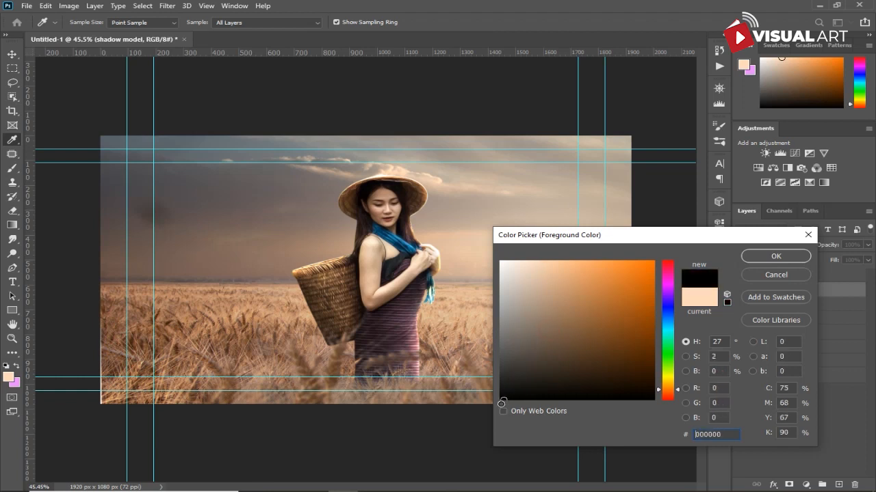
click(749, 256)
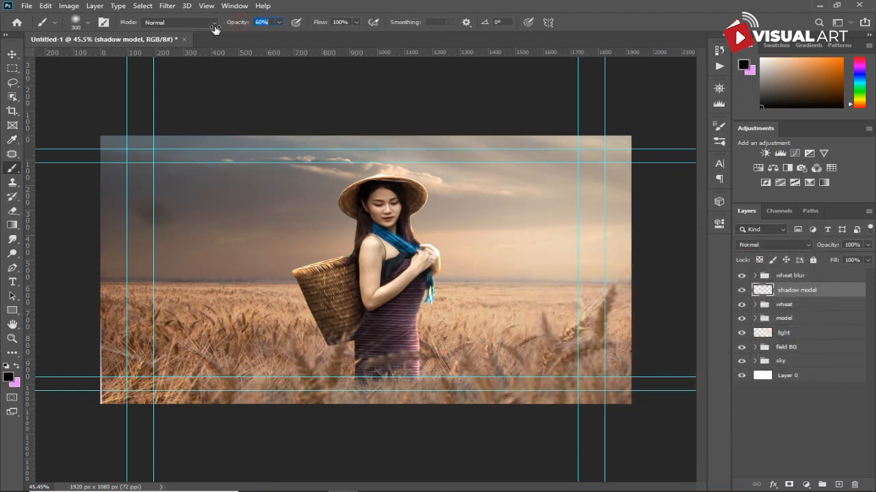
drag(187, 35, 188, 35)
key(bracketleft)
key(bracketleft)
key(bracketleft)
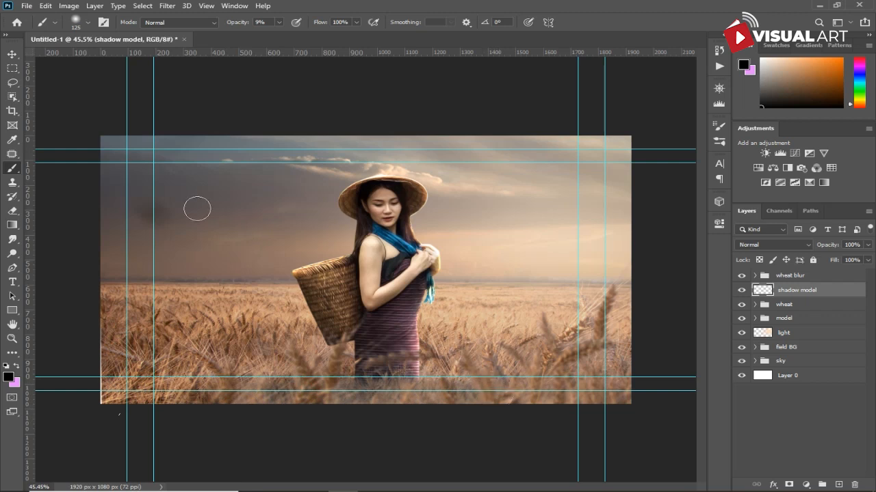
- Place the fence_01 image above the wheat blur group and flip it horizontally
click(11, 54)
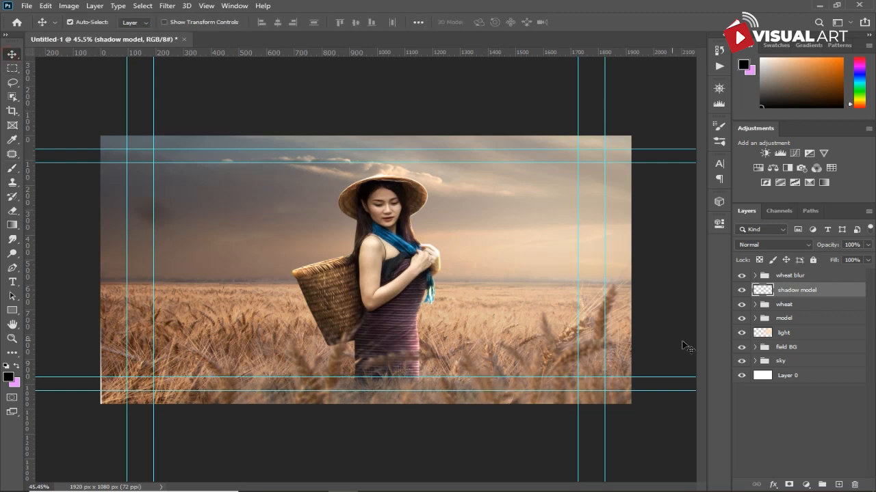
click(802, 277)
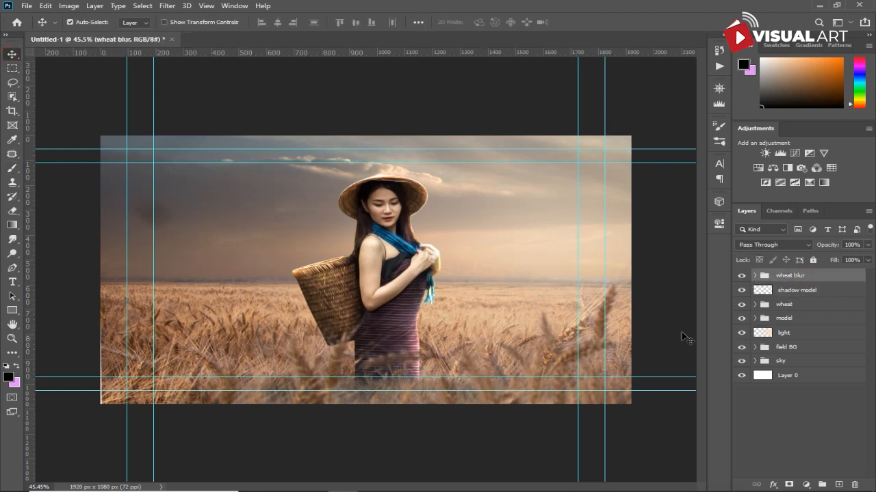
click(311, 481)
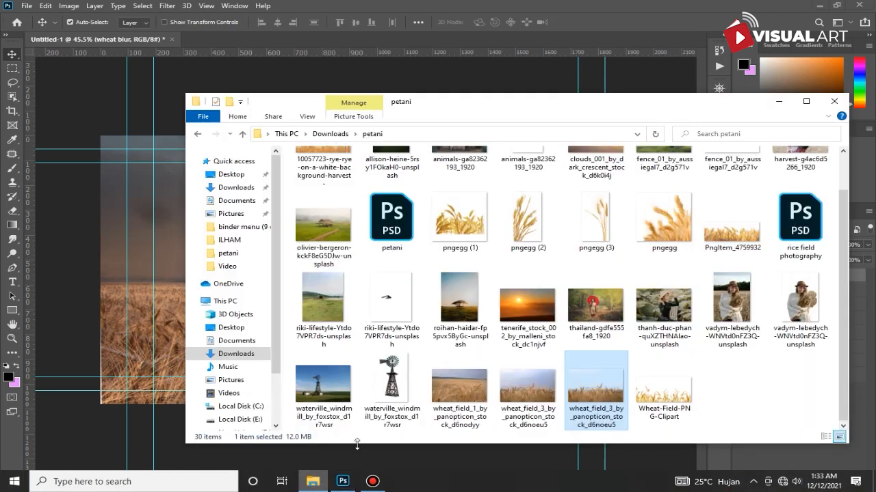
scroll(612, 228, up, 1)
click(728, 192)
drag(682, 219, 165, 299)
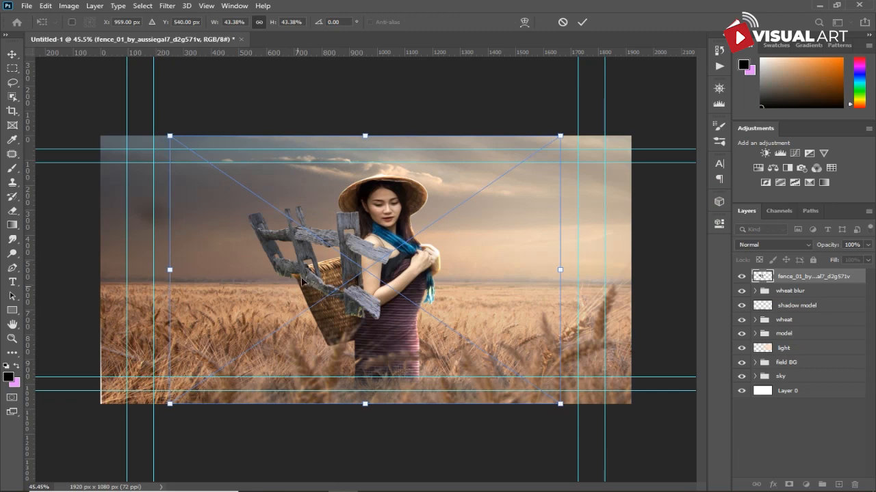
right_click(305, 254)
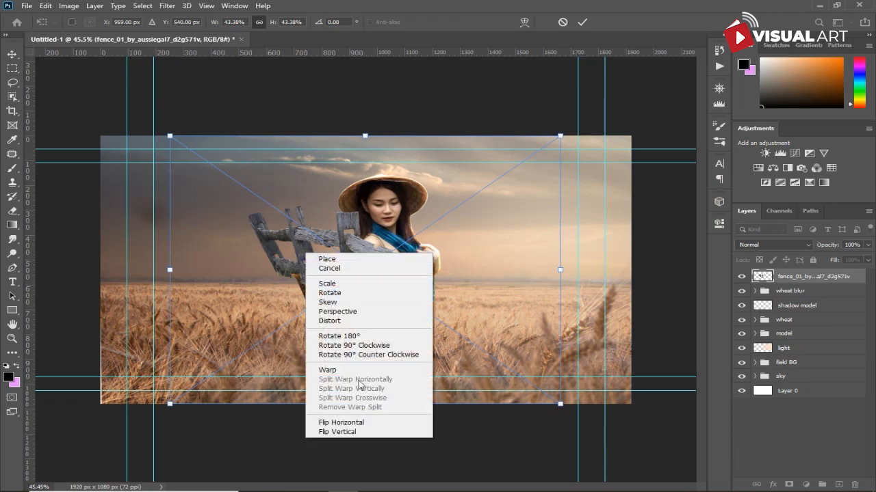
click(353, 422)
- Scale and position the flipped fence in the lower-left corner of the wheat field, then commit the transform
drag(389, 245, 150, 352)
drag(322, 243, 497, 123)
drag(297, 278, 192, 329)
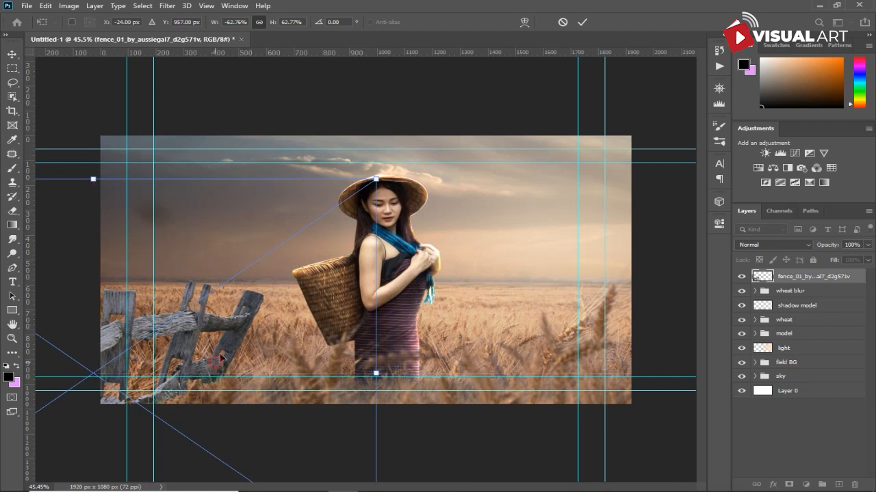
drag(376, 185, 305, 256)
drag(182, 343, 166, 338)
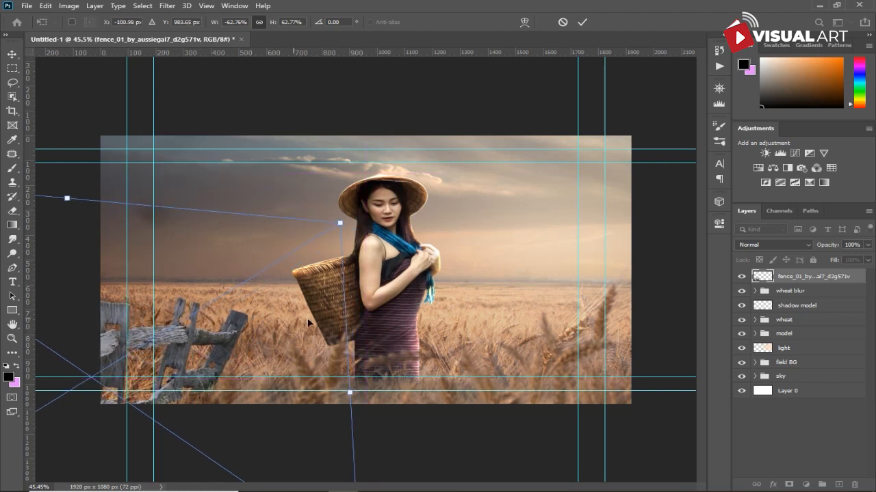
key(Return)
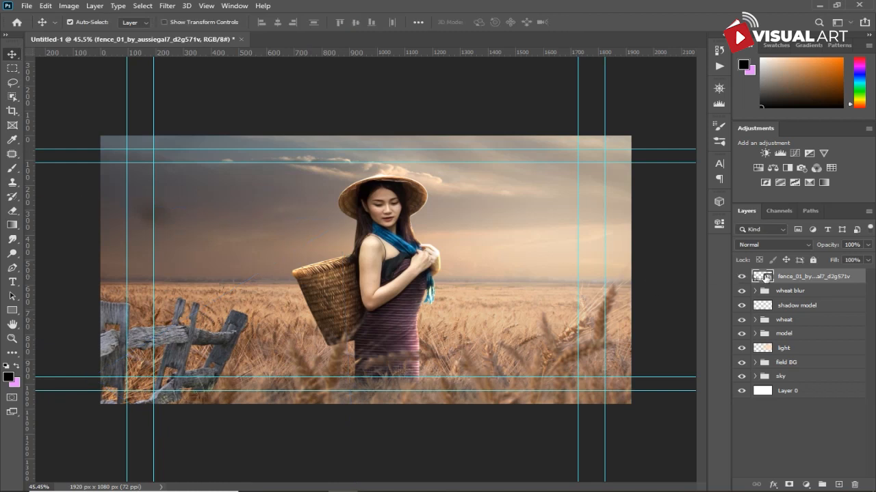
click(794, 321)
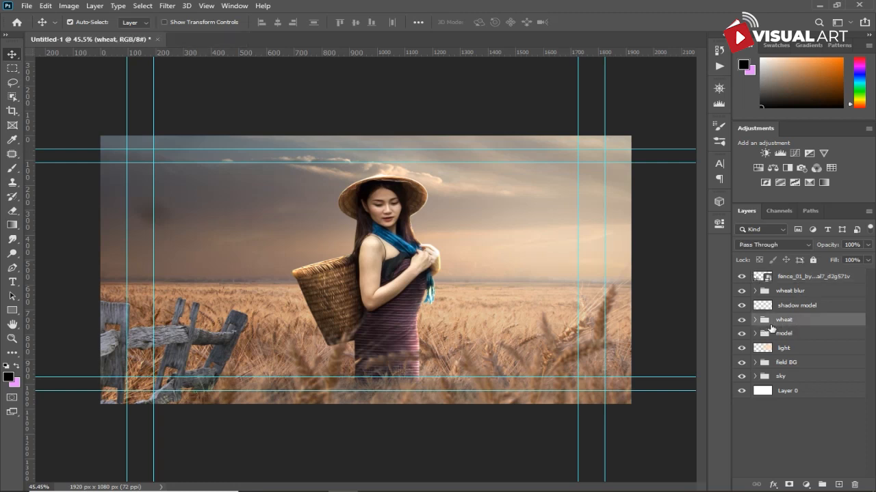
key(ctrl+j)
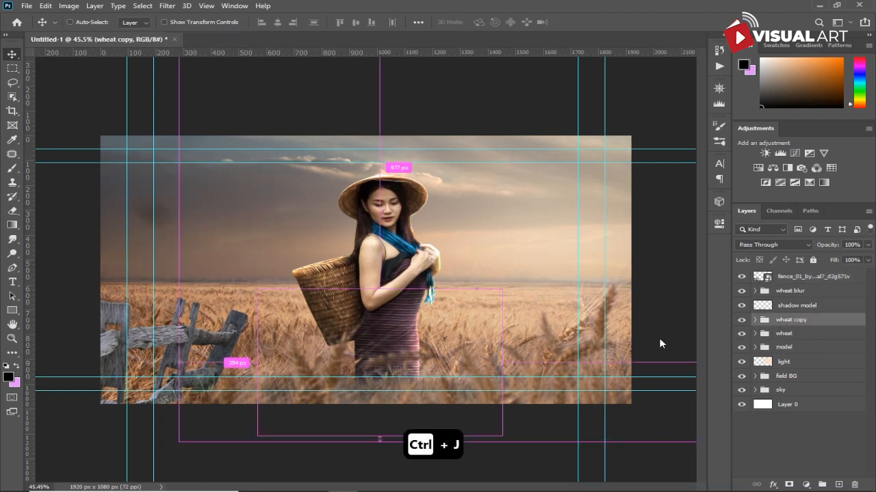
key(ctrl+t)
drag(393, 373, 219, 336)
key(Return)
key(Delete)
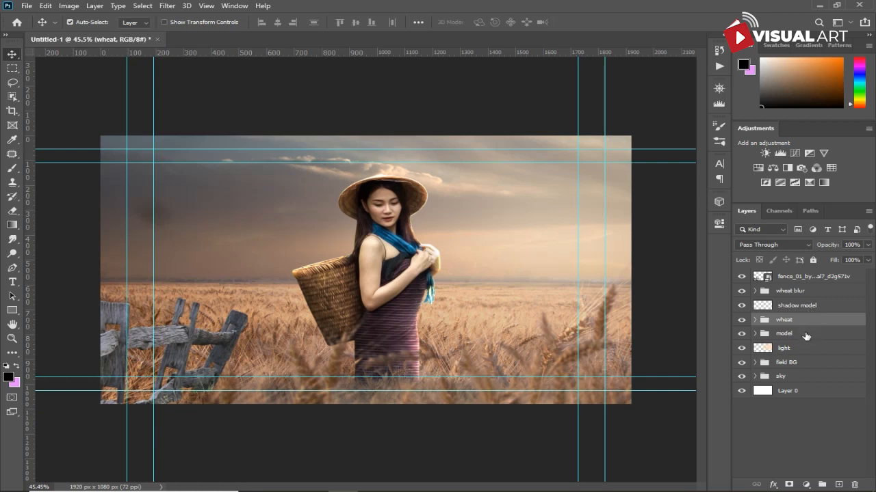
- Duplicate the wheat blur group, move the copy toward the lower middle, and place it above the fence layer
click(813, 293)
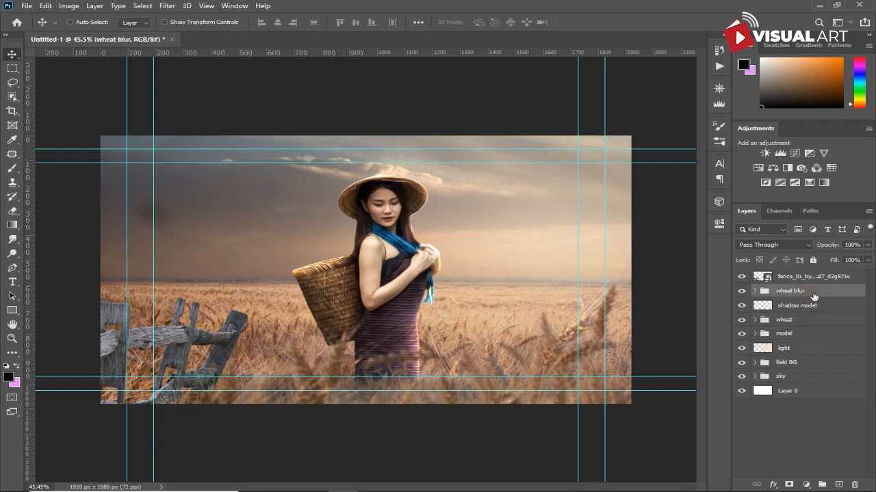
key(ctrl+j)
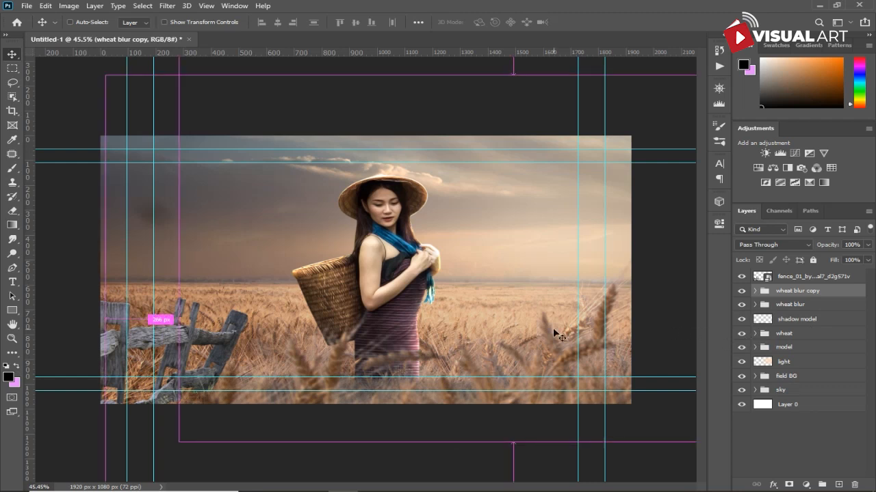
key(ctrl+t)
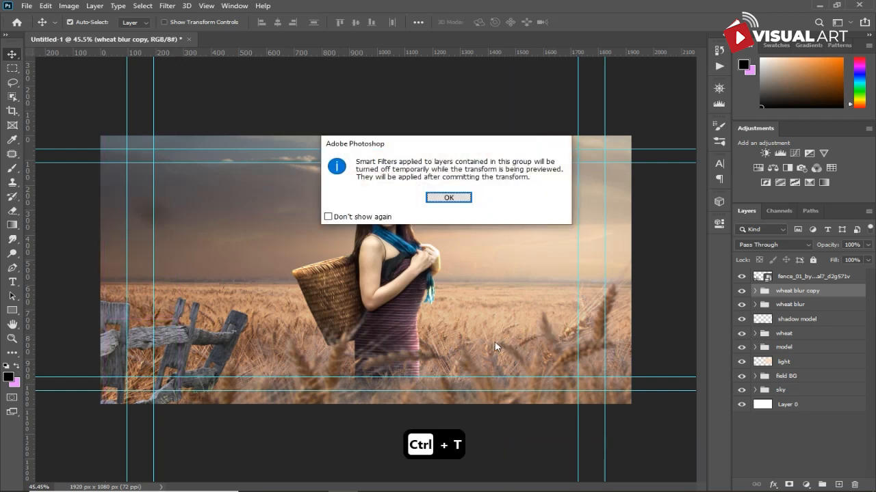
click(448, 197)
drag(517, 360, 339, 335)
key(Return)
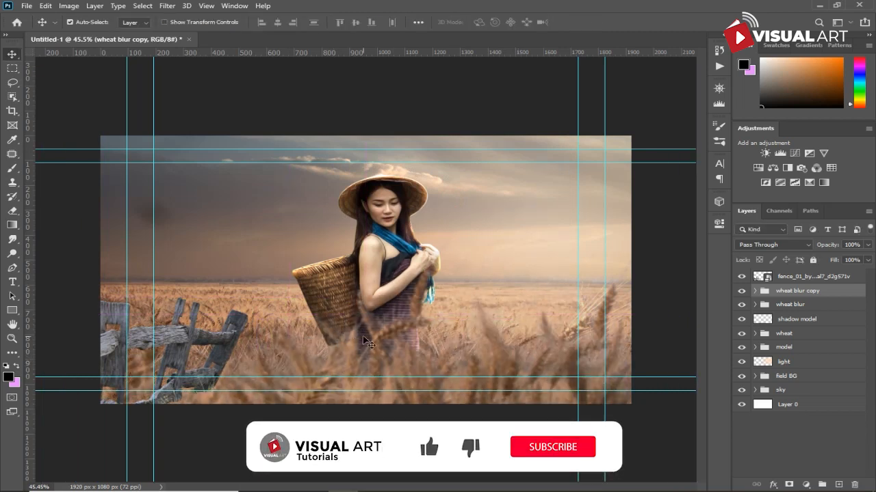
drag(800, 290, 797, 275)
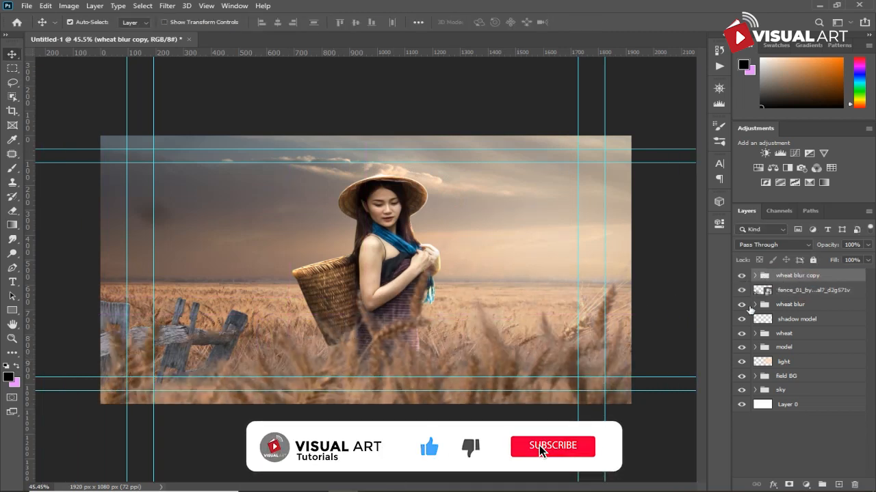
- Flip the wheat blur copy group horizontally and reposition it over the fence in the lower left
key(ctrl+t)
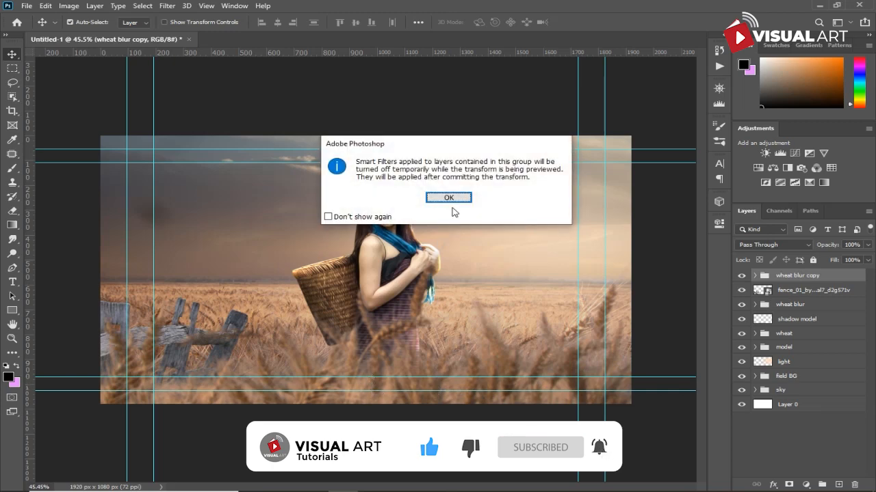
click(448, 198)
mouse_move(340, 356)
mouse_down()
mouse_move(50, 413)
mouse_move(15, 391)
mouse_move(17, 375)
mouse_move(93, 385)
mouse_move(199, 381)
mouse_move(356, 358)
mouse_move(337, 363)
mouse_move(330, 346)
mouse_up()
right_click(308, 210)
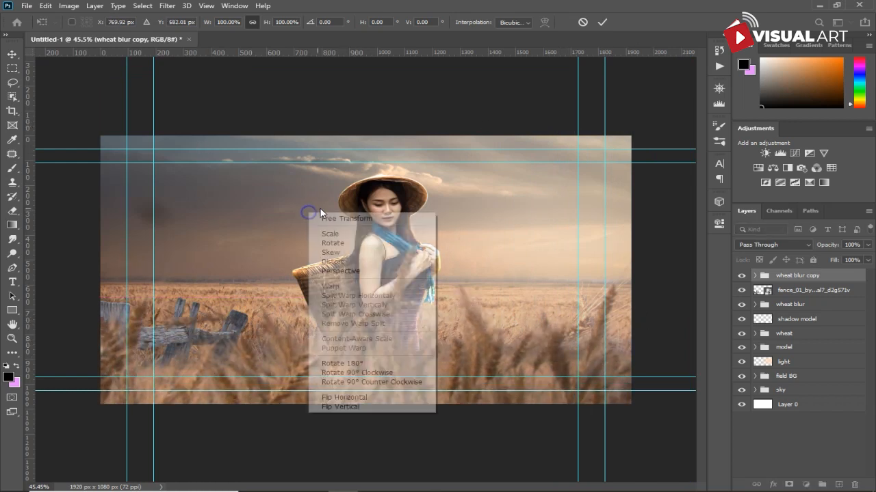
click(328, 400)
drag(259, 340, 123, 367)
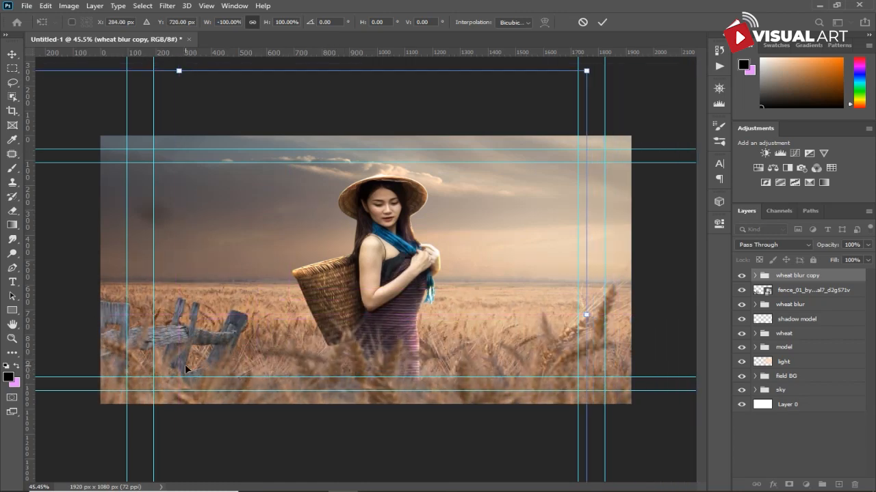
key(Return)
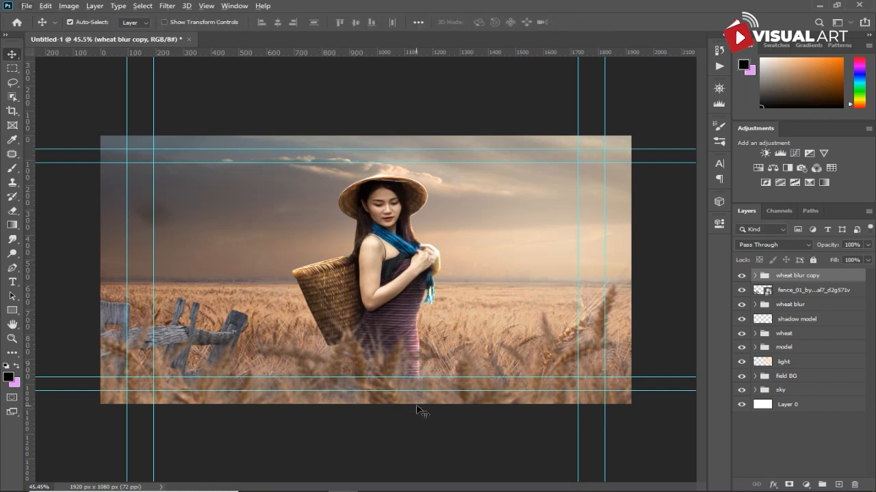
click(755, 275)
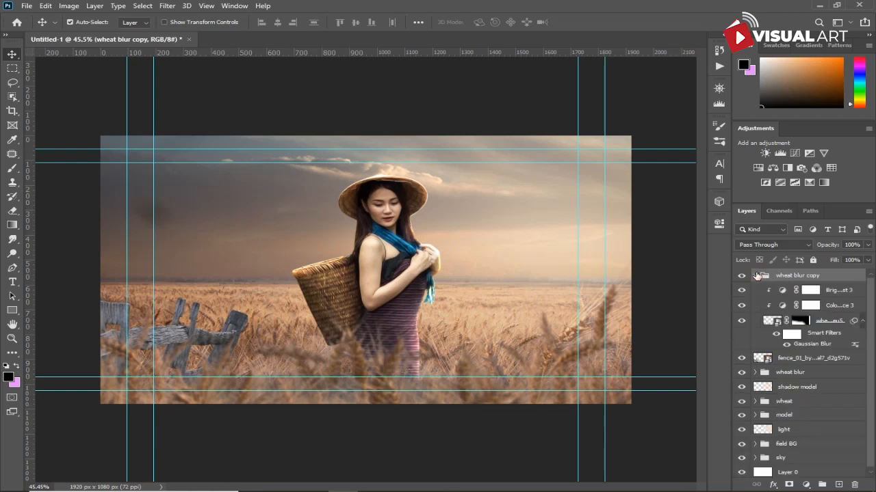
click(801, 321)
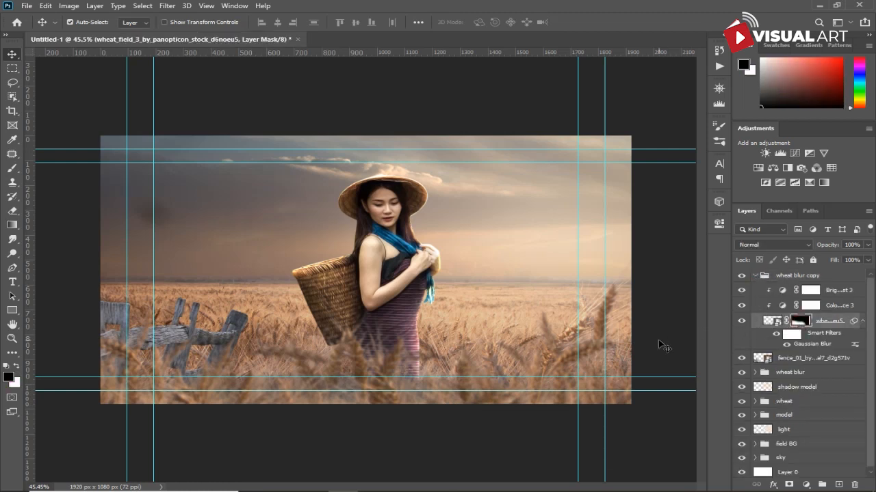
key(b)
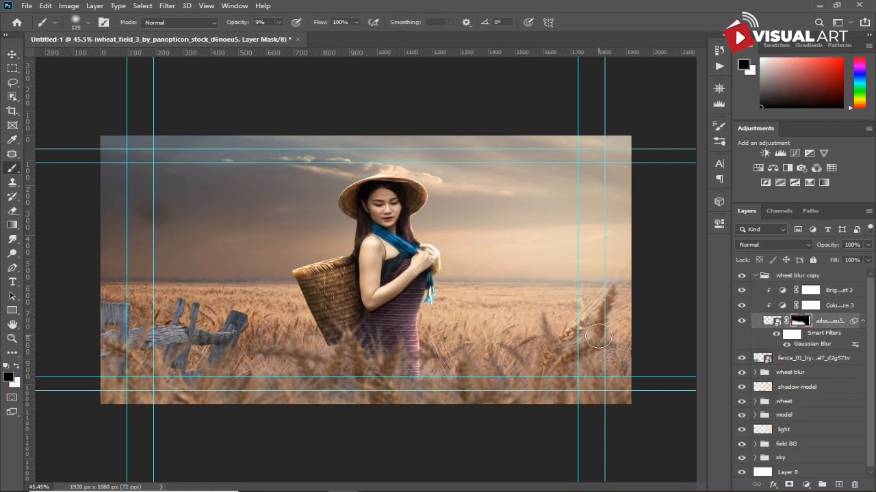
key(bracketright)
key(bracketright)
key(bracketright)
key(bracketright)
key(bracketright)
key(bracketright)
key(bracketright)
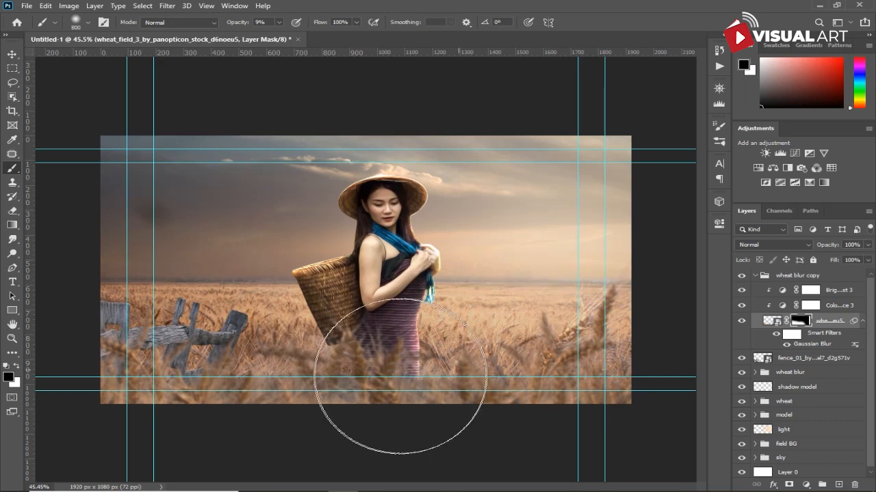
drag(244, 23, 481, 25)
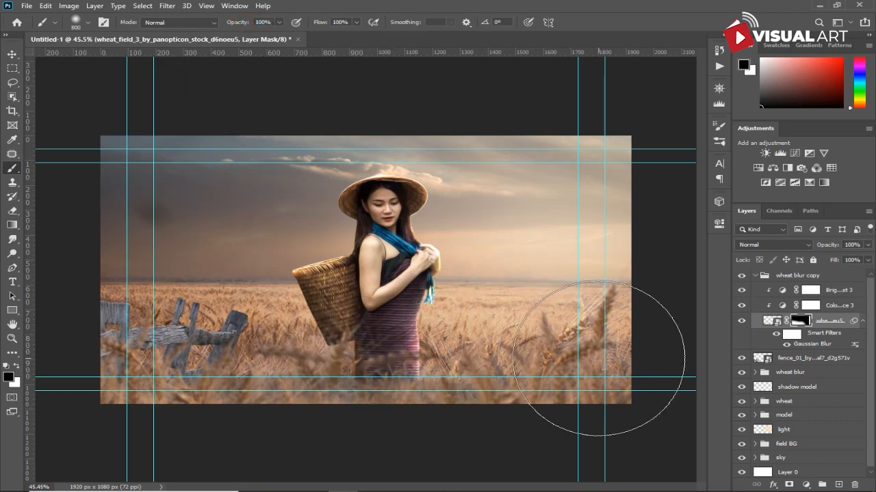
key(ctrl+z)
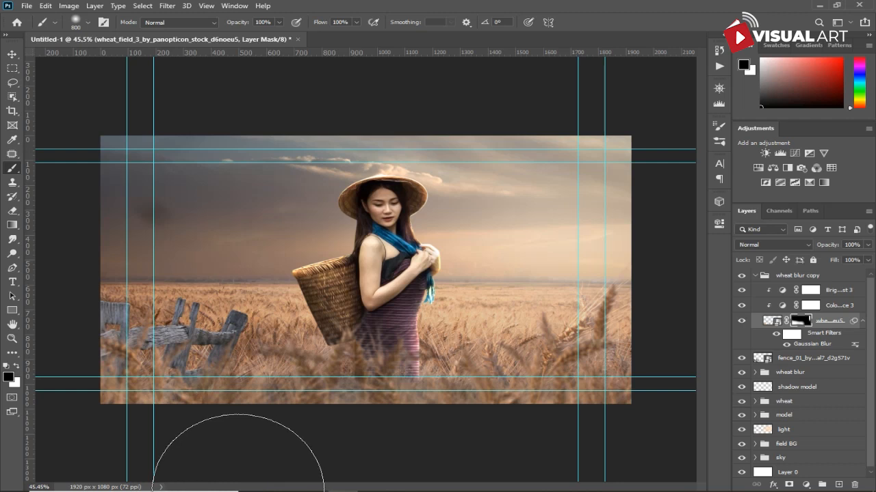
- Add a Color Balance adjustment clipped to the fence layer, setting midtones Cyan–Red to +21 and Yellow–Blue to -14
scroll(445, 434, down, 1)
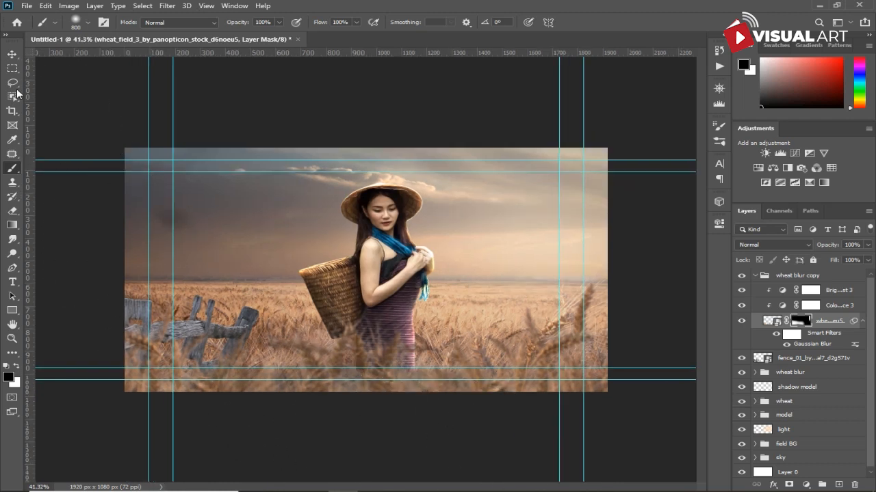
click(12, 54)
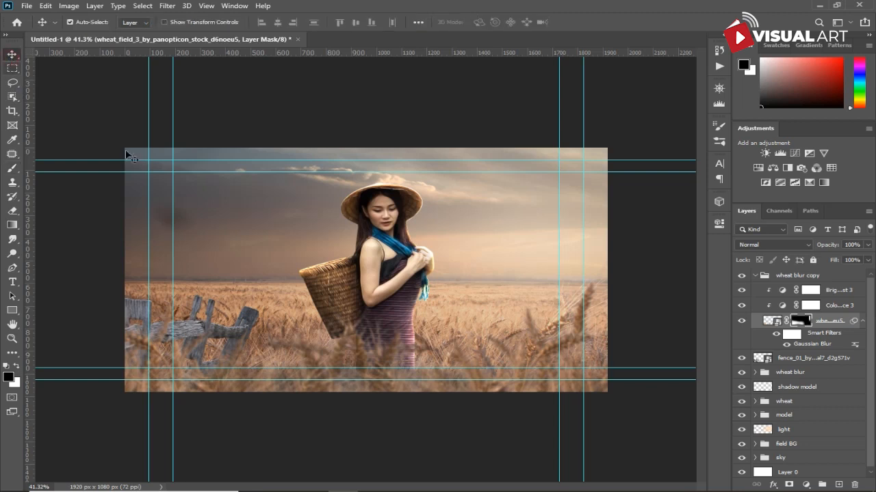
click(193, 327)
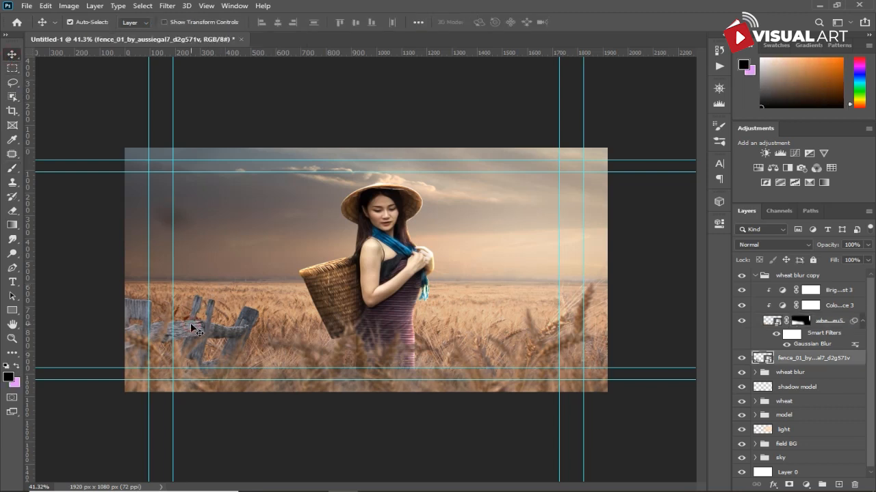
click(755, 275)
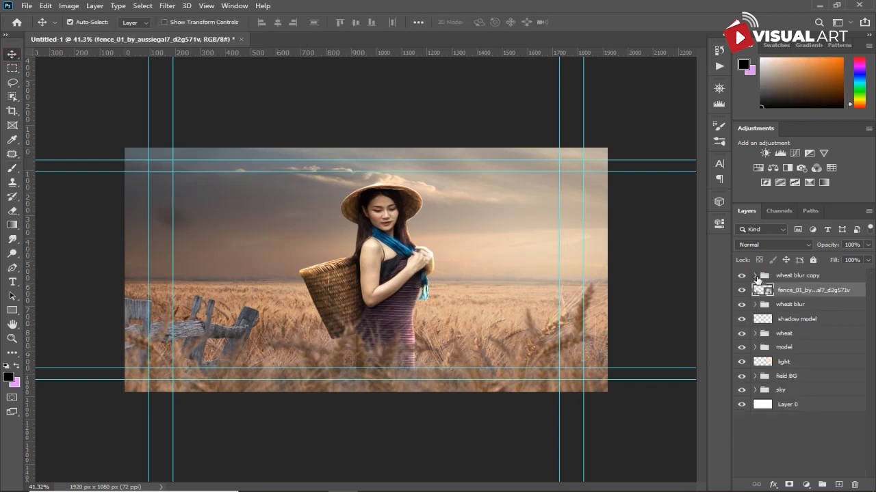
click(805, 485)
click(811, 386)
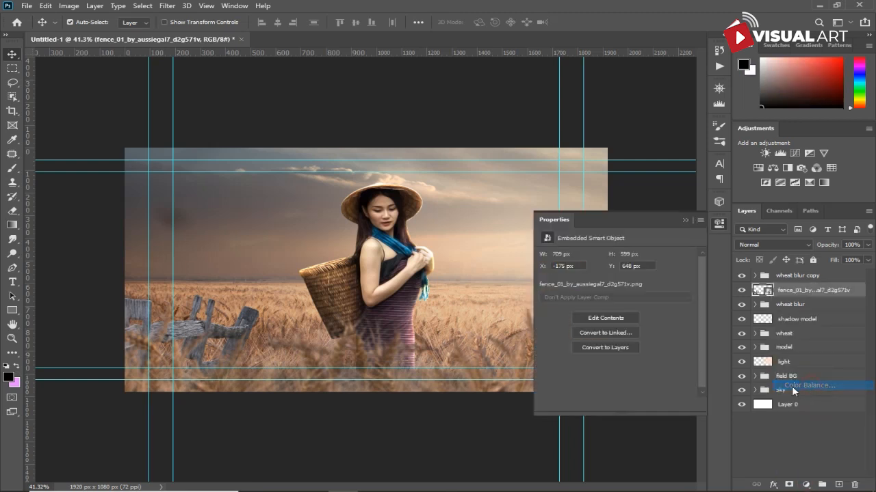
click(614, 404)
drag(600, 313, 590, 315)
drag(599, 282, 607, 282)
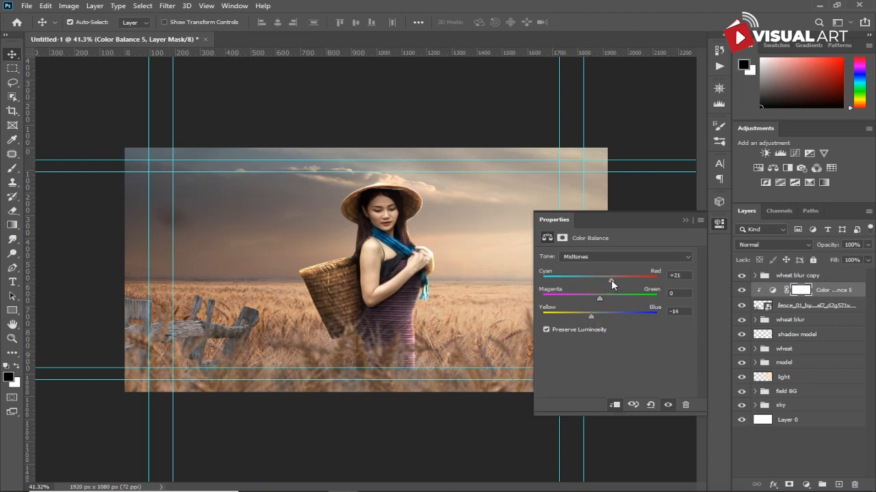
drag(592, 317, 582, 317)
- Rasterize the fence layer and burn its left end with the Burn tool at 27% midtones exposure
click(795, 309)
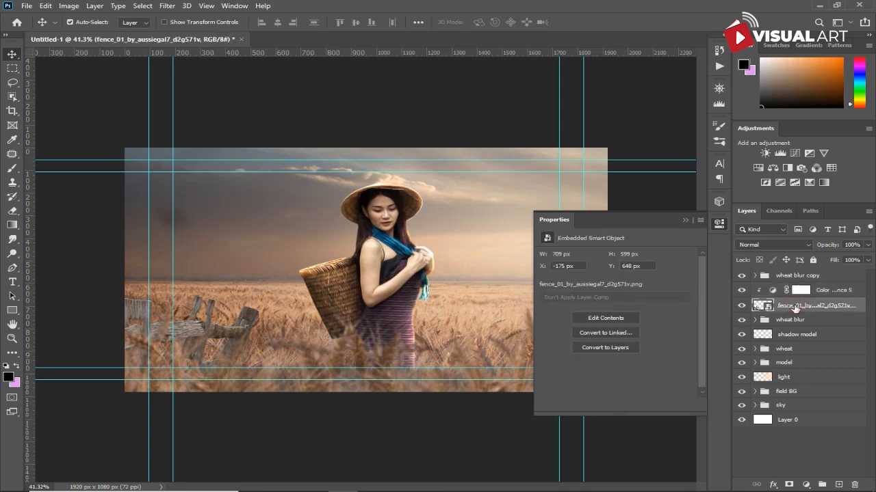
right_click(786, 311)
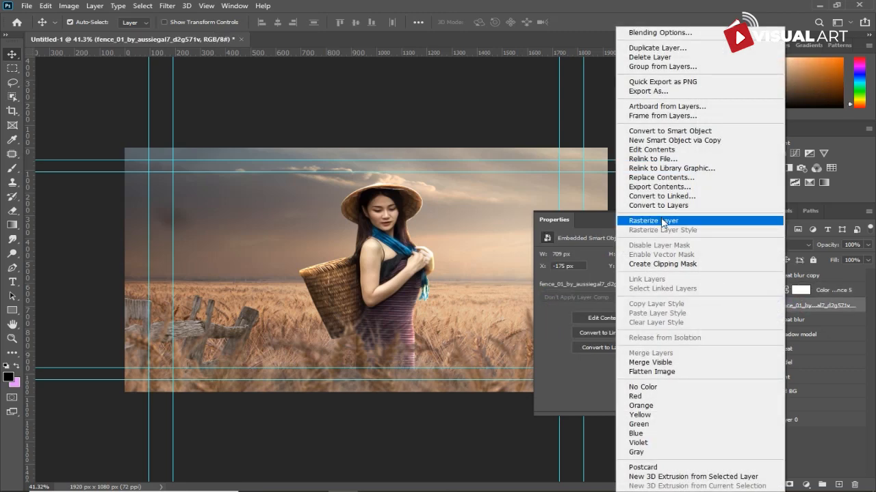
click(662, 221)
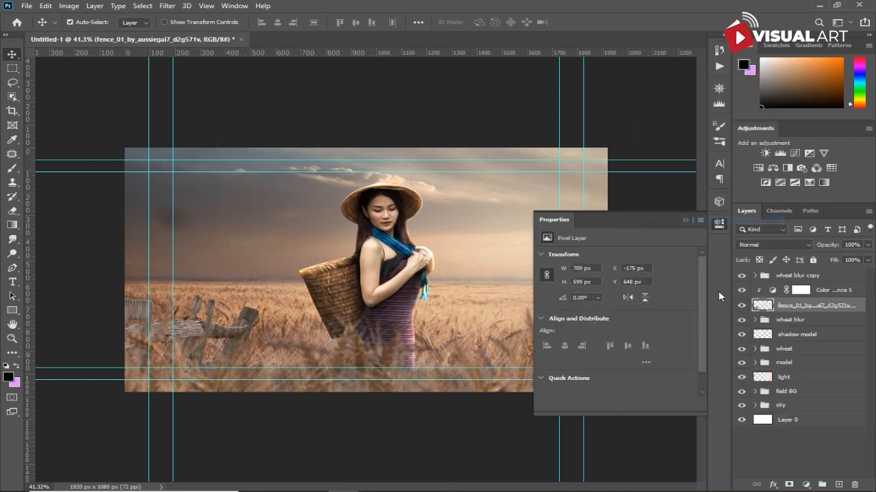
click(12, 253)
click(43, 264)
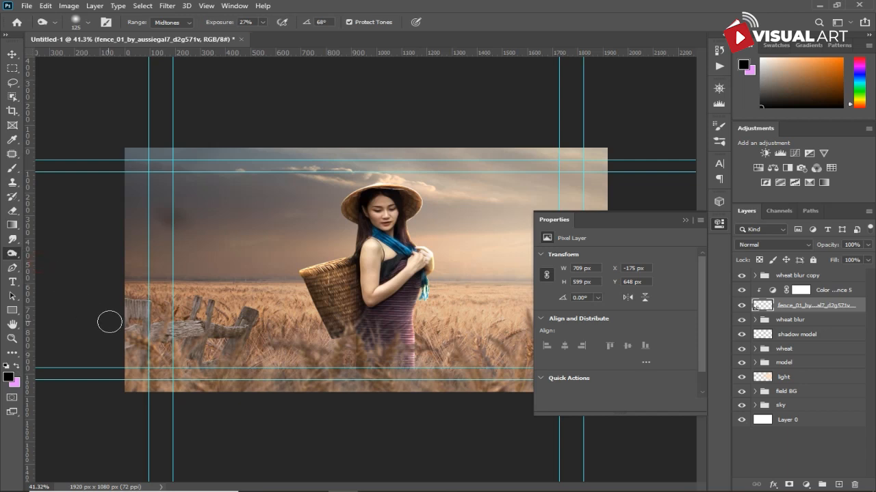
mouse_move(135, 318)
mouse_down()
mouse_move(121, 356)
mouse_move(169, 366)
mouse_move(195, 345)
mouse_move(194, 373)
mouse_move(228, 350)
mouse_move(212, 350)
mouse_move(200, 331)
mouse_move(151, 341)
mouse_move(223, 341)
mouse_move(197, 316)
mouse_up()
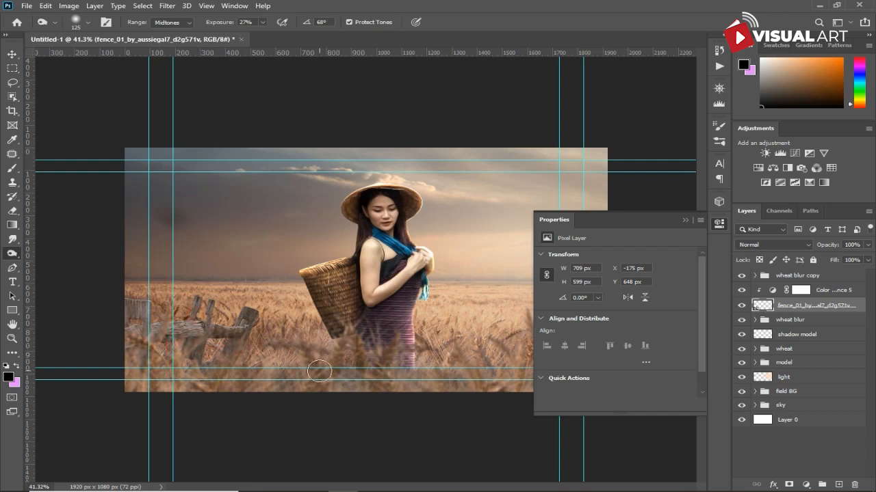
- Add an Inner Shadow style to the fence layer in Color Dodge at 51% opacity, distance 14 px, choke 2%, size about 21 px
click(775, 484)
click(800, 413)
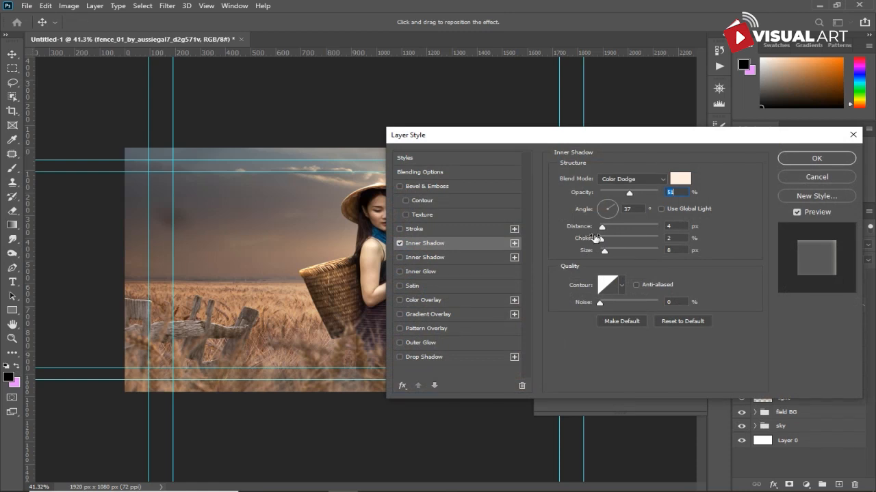
drag(608, 248, 611, 248)
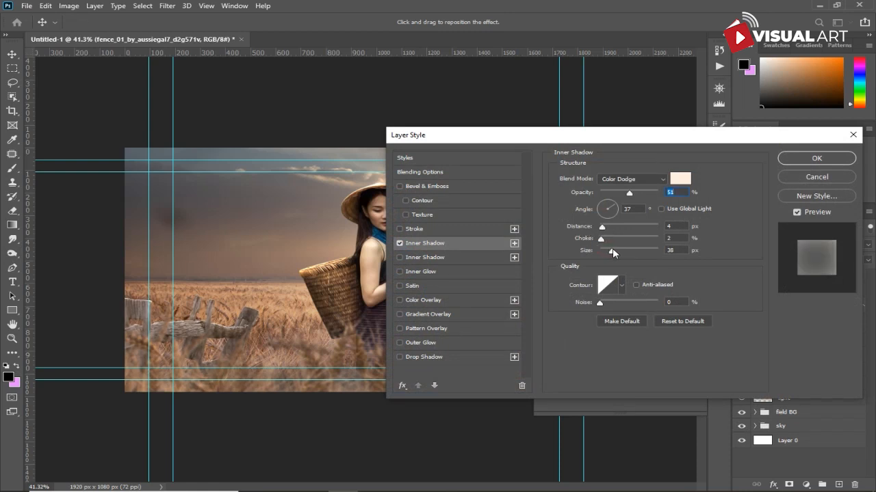
click(614, 251)
click(610, 231)
drag(613, 250, 609, 250)
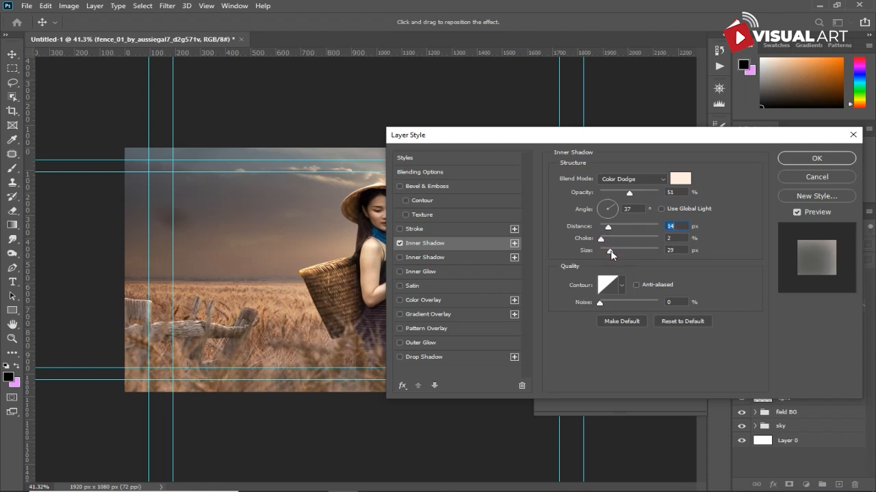
drag(609, 251, 608, 251)
click(820, 156)
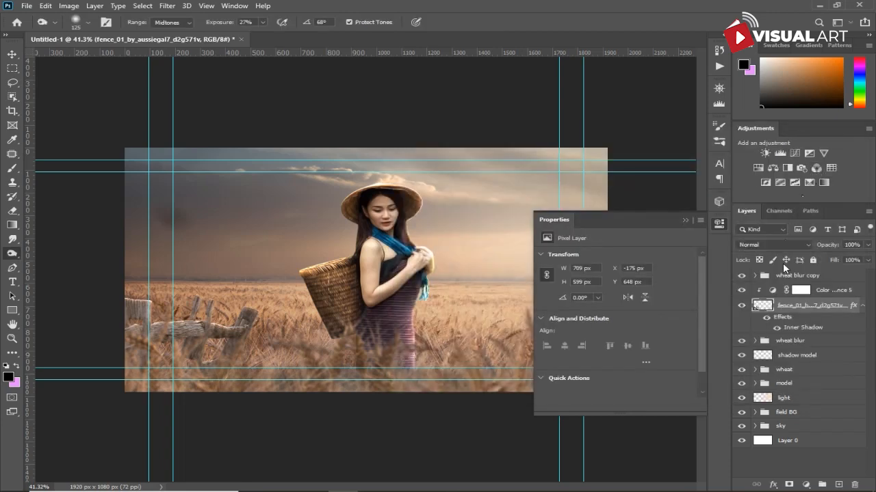
- Convert the fence's Inner Shadow effect into its own clipped layer
right_click(852, 311)
click(828, 282)
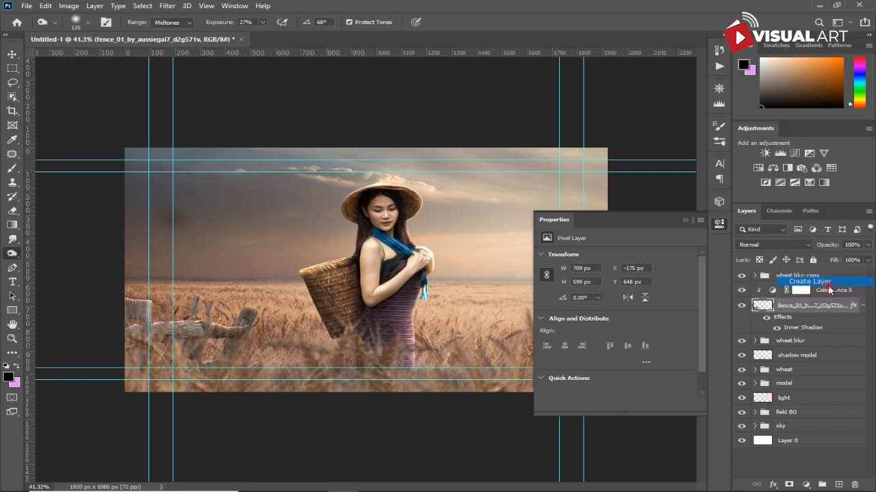
click(387, 190)
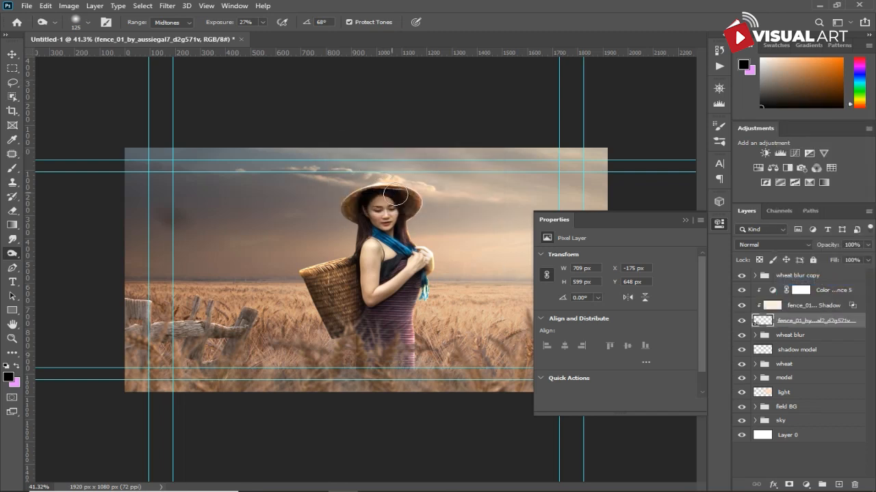
- Add a layer mask to the fence's inner shadow layer and switch to a smaller brush
click(773, 310)
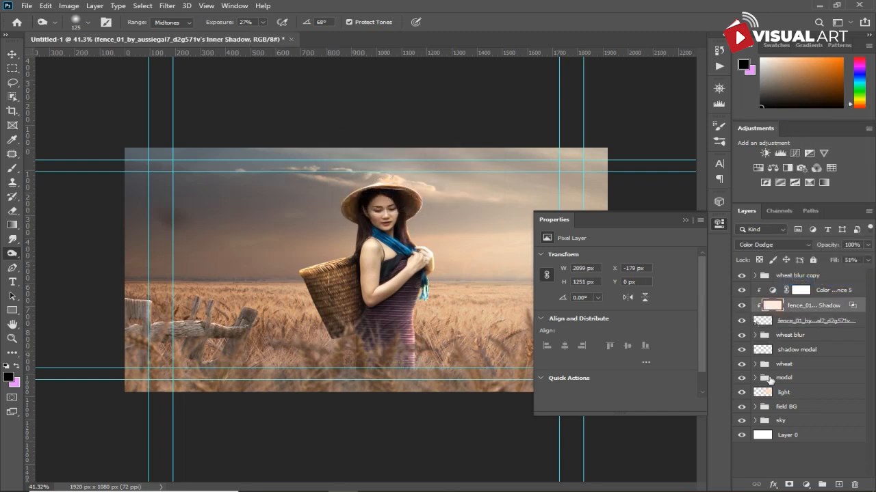
click(787, 485)
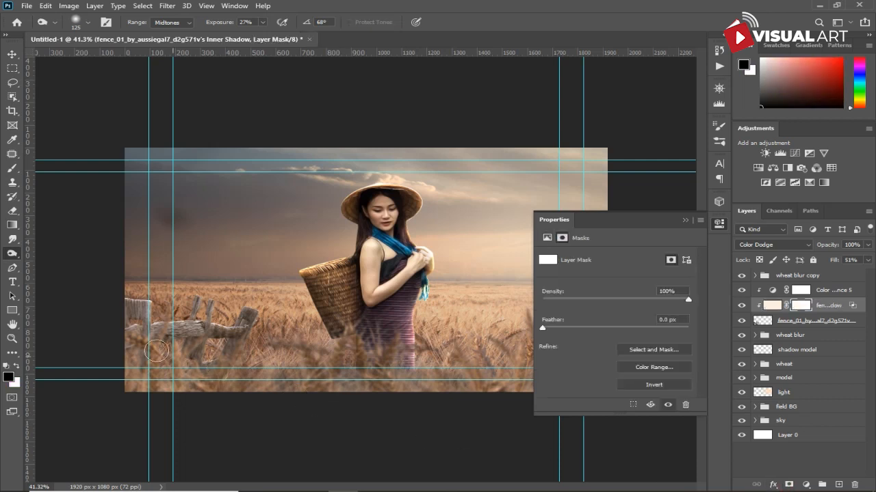
click(11, 168)
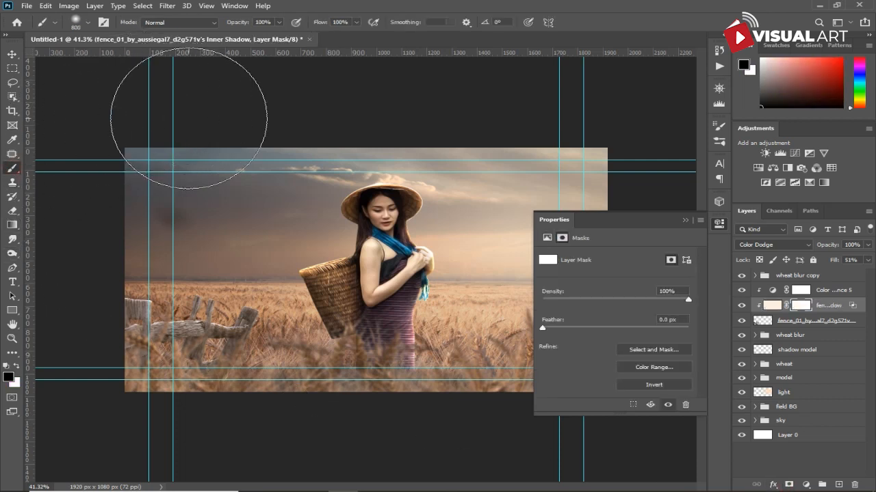
key(bracketleft)
key(bracketleft)
key(bracketleft)
key(bracketleft)
key(bracketleft)
key(bracketleft)
key(bracketleft)
key(bracketleft)
key(bracketleft)
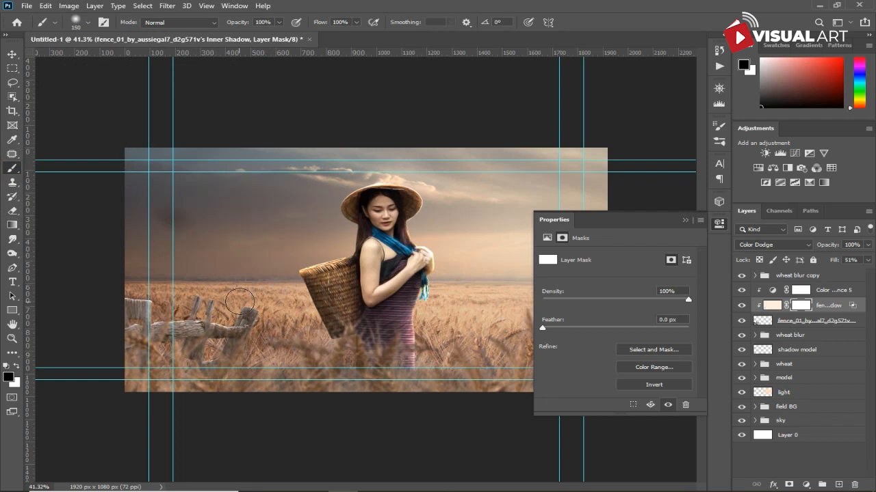
- Paint black on the inner shadow mask along the fence rails and posts to hide the glow there
scroll(233, 313, up, 4)
key(bracketleft)
key(bracketleft)
key(bracketleft)
key(bracketleft)
key(bracketleft)
key(bracketleft)
key(bracketleft)
key(bracketleft)
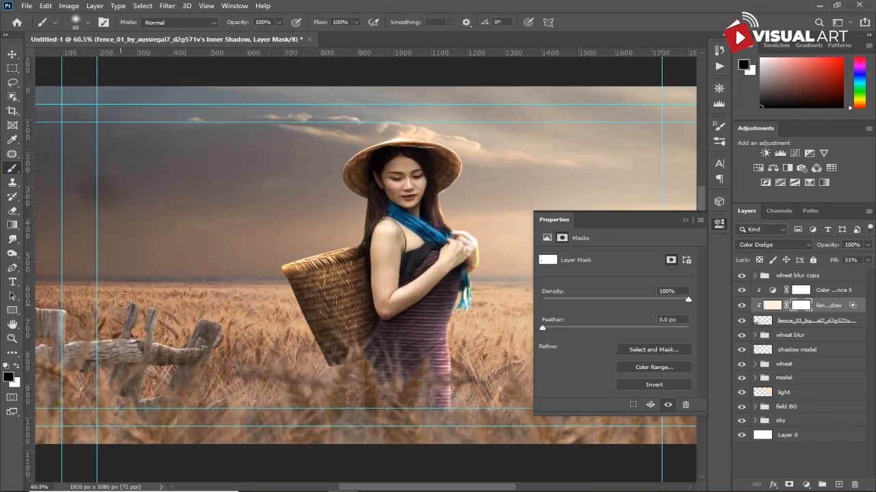
key(ctrl+z)
key(bracketleft)
drag(128, 351, 259, 329)
key(bracketright)
key(bracketright)
key(bracketright)
key(bracketright)
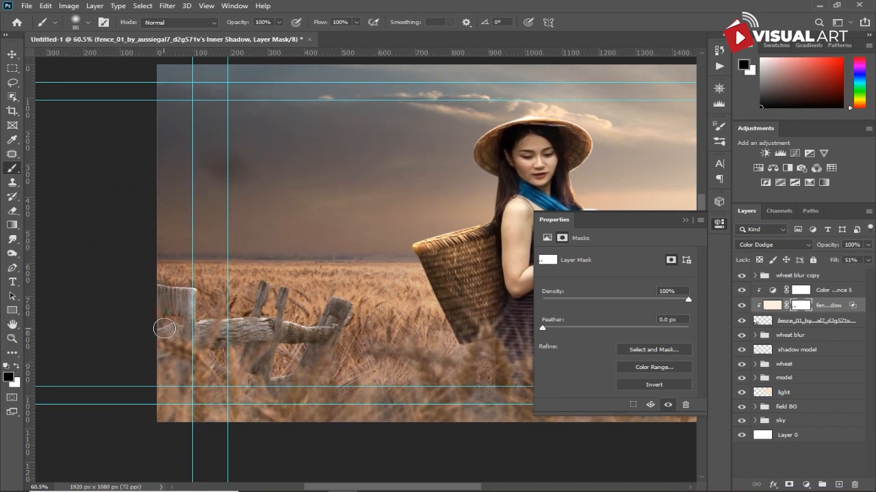
mouse_move(161, 308)
mouse_down()
mouse_move(182, 300)
mouse_move(172, 327)
mouse_up()
drag(179, 363, 165, 391)
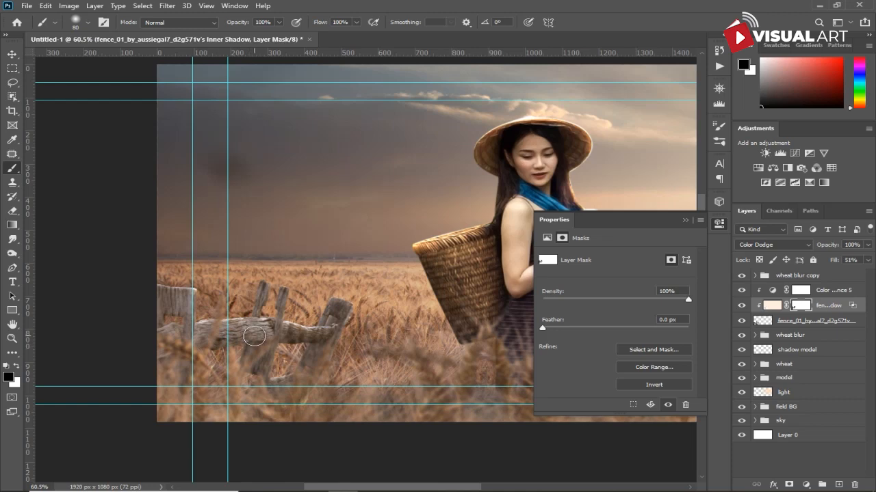
scroll(329, 357, down, 2)
scroll(329, 357, down, 1)
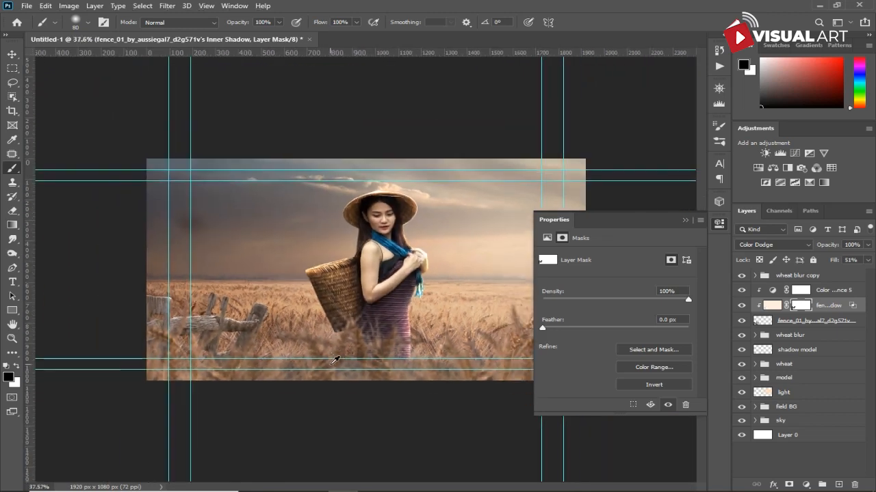
click(684, 218)
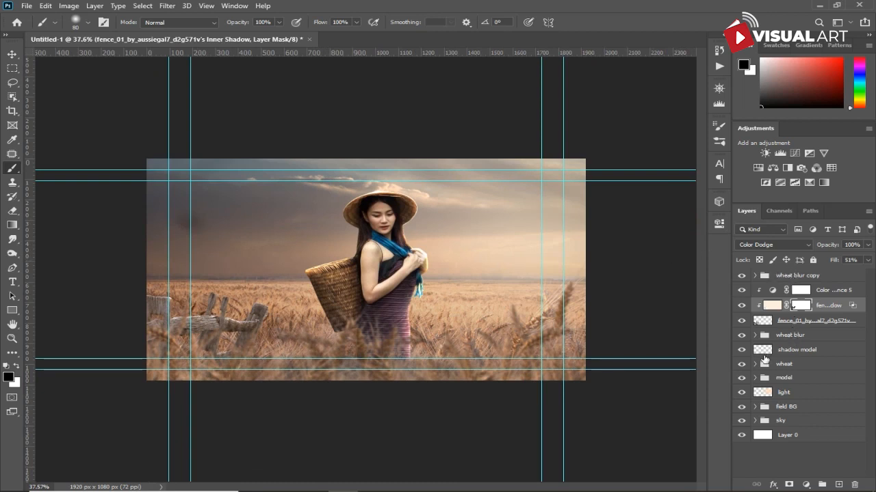
- Import the riki-lifestyle hut image above the wheat blur copy group and place it on the horizon left of the woman
click(797, 278)
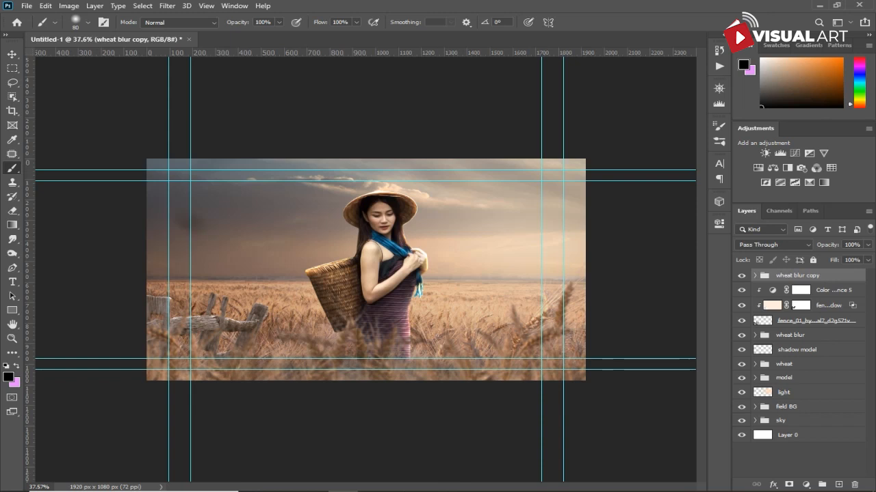
click(314, 481)
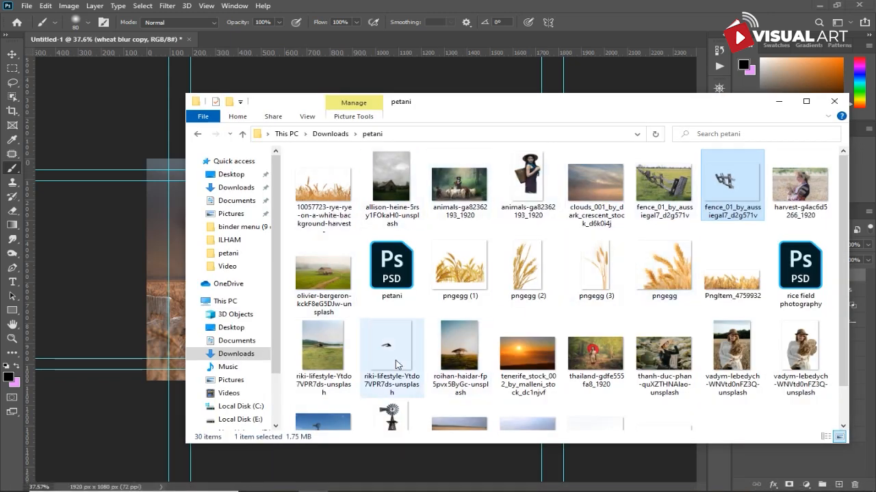
drag(397, 365, 159, 257)
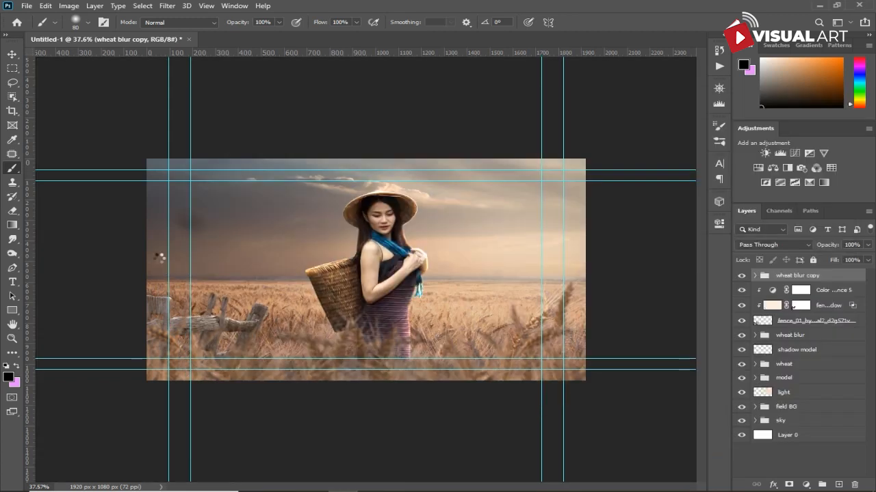
drag(355, 268, 234, 282)
key(Return)
key(b)
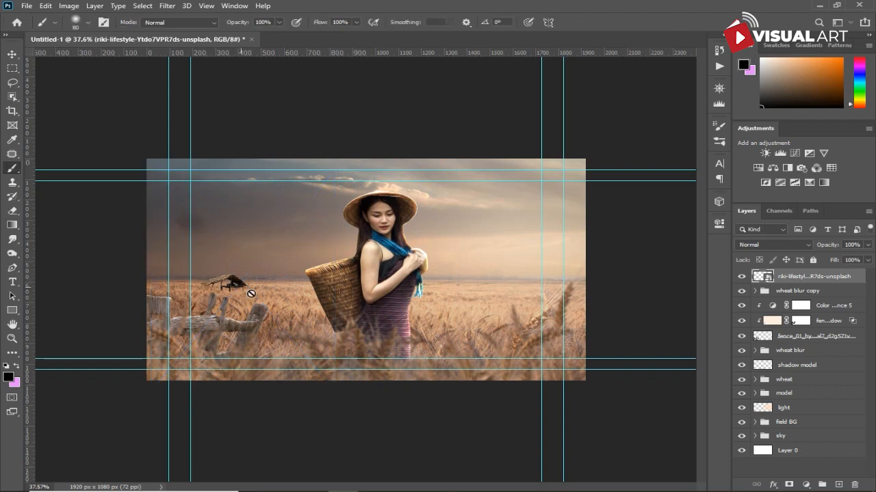
- Add a layer mask to the hut layer and brush away the image's background around the hut
click(790, 484)
scroll(305, 313, up, 2)
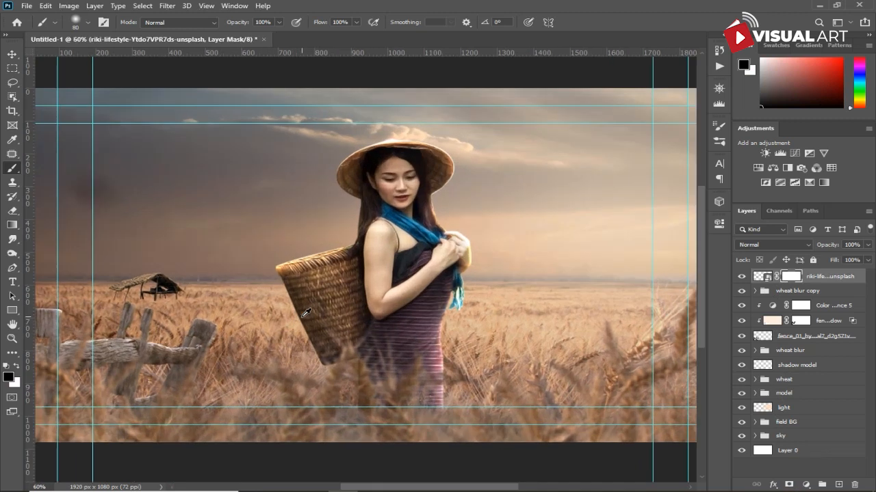
drag(246, 261, 437, 263)
key(bracketleft)
key(bracketleft)
key(bracketleft)
click(350, 304)
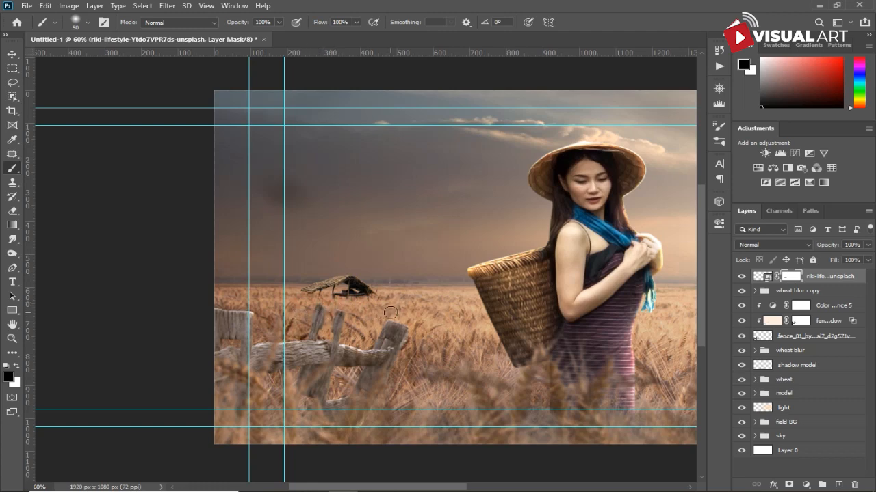
scroll(390, 312, down, 2)
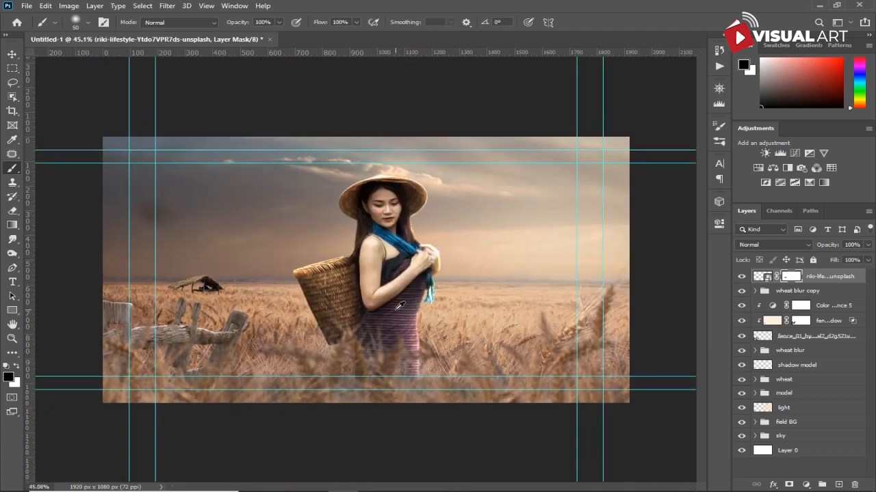
- Add a Color Balance adjustment clipped to the hut layer, shifting midtones Cyan–Red to about +12
click(805, 484)
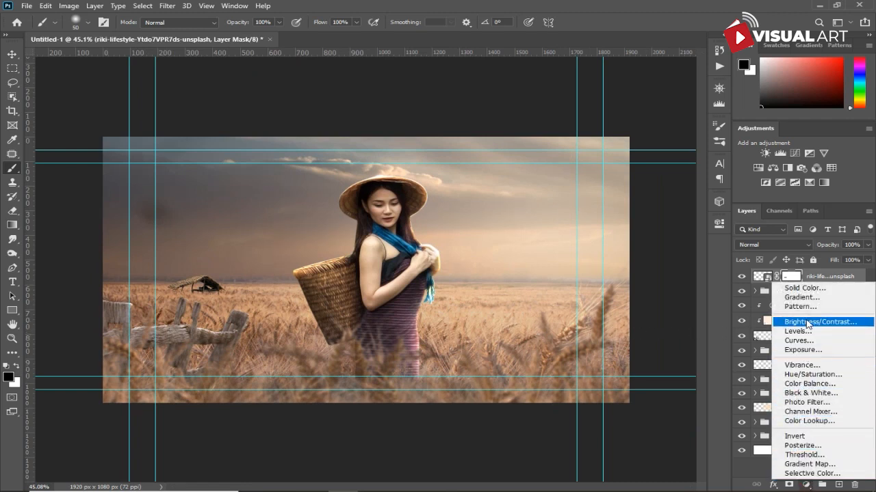
click(805, 386)
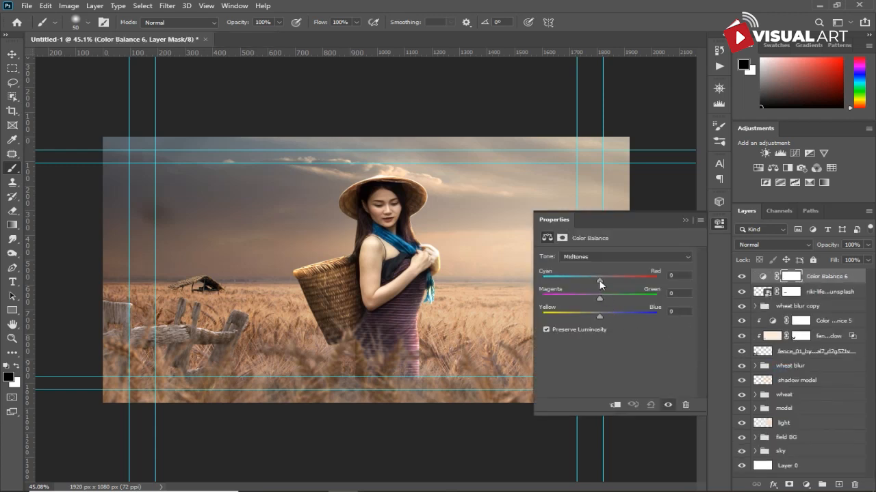
drag(601, 279, 606, 279)
click(612, 406)
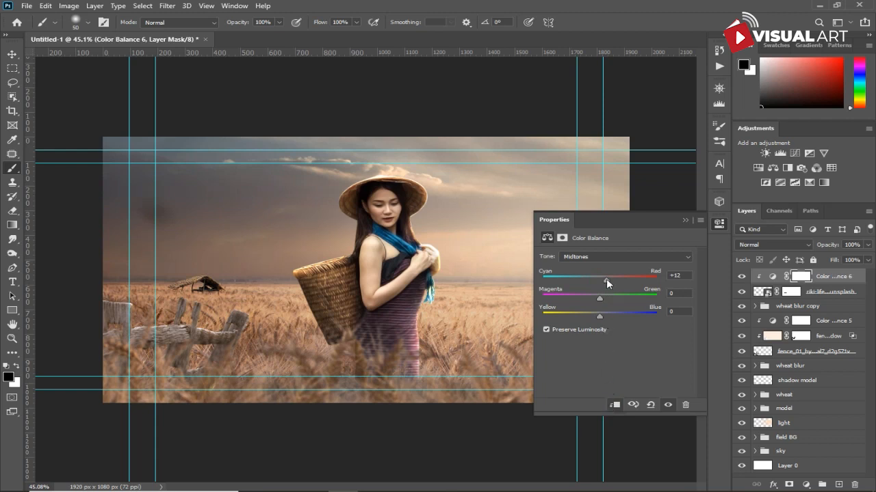
drag(606, 279, 608, 279)
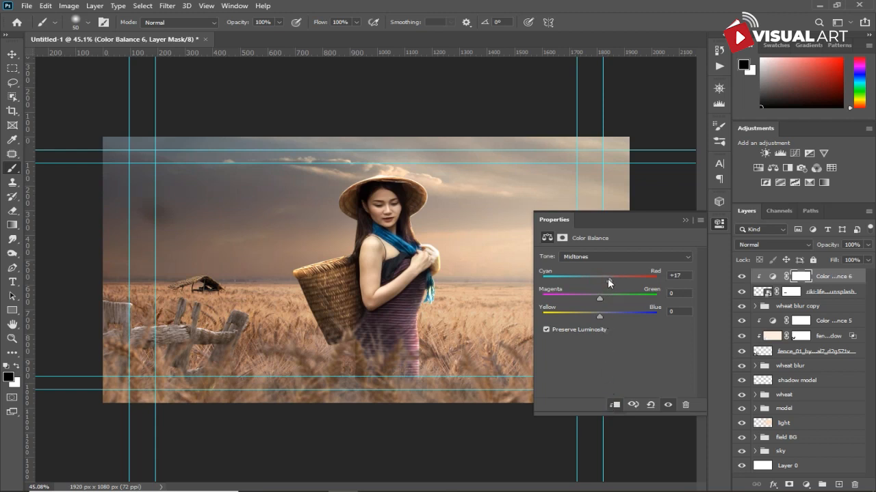
click(686, 219)
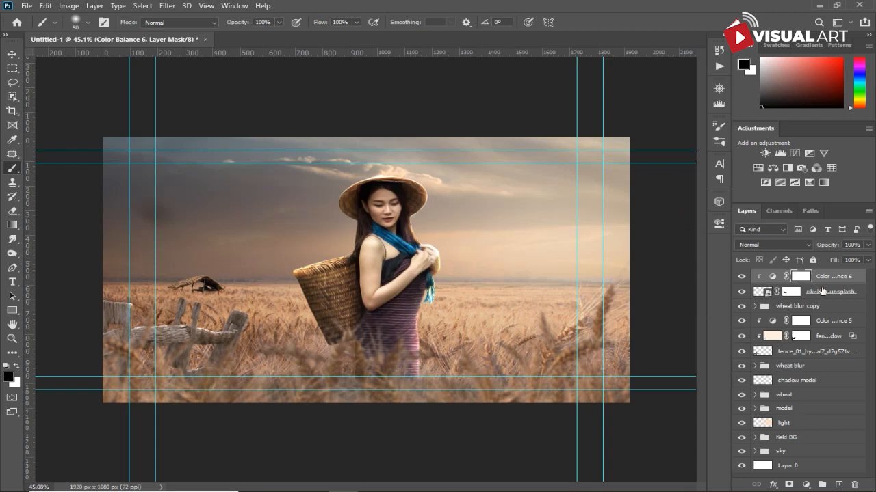
- Add a Color Dodge Inner Shadow style to the hut layer with its opacity lowered
click(823, 292)
click(806, 484)
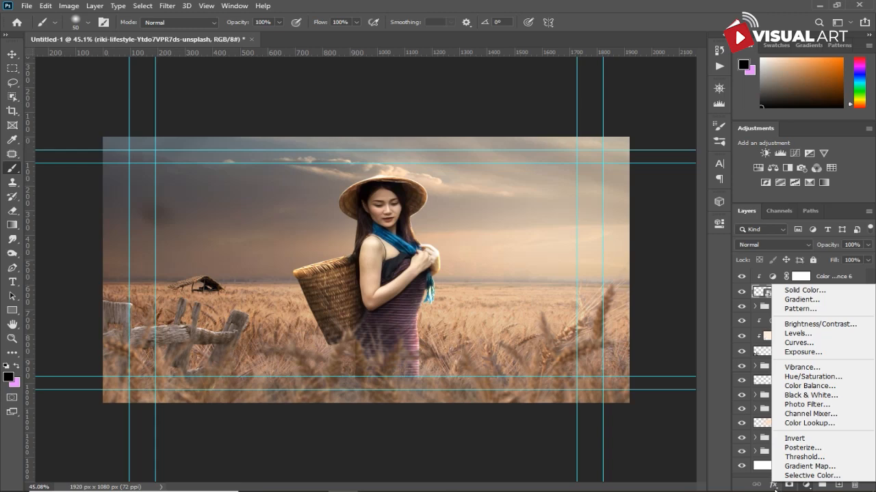
click(775, 484)
click(775, 485)
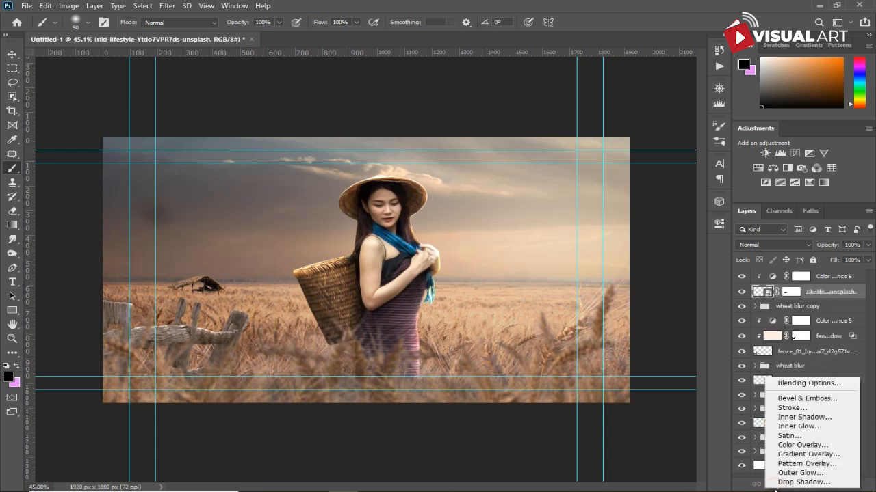
click(803, 417)
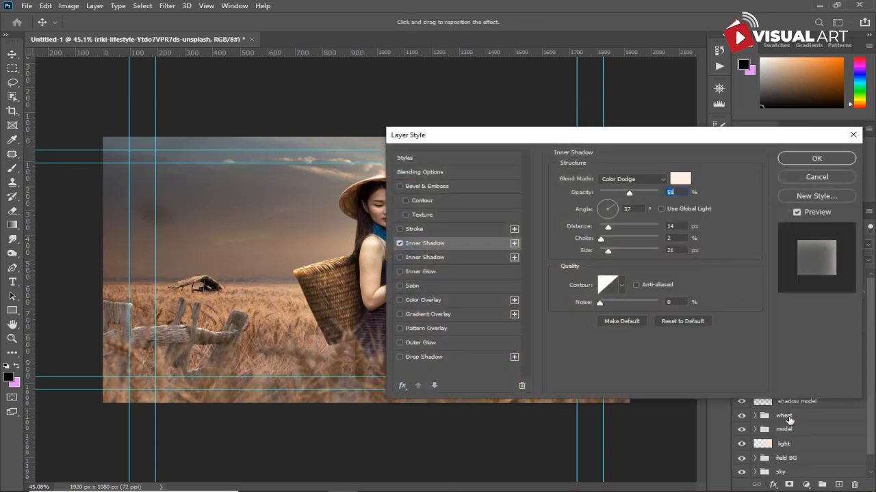
drag(629, 195, 618, 195)
click(804, 162)
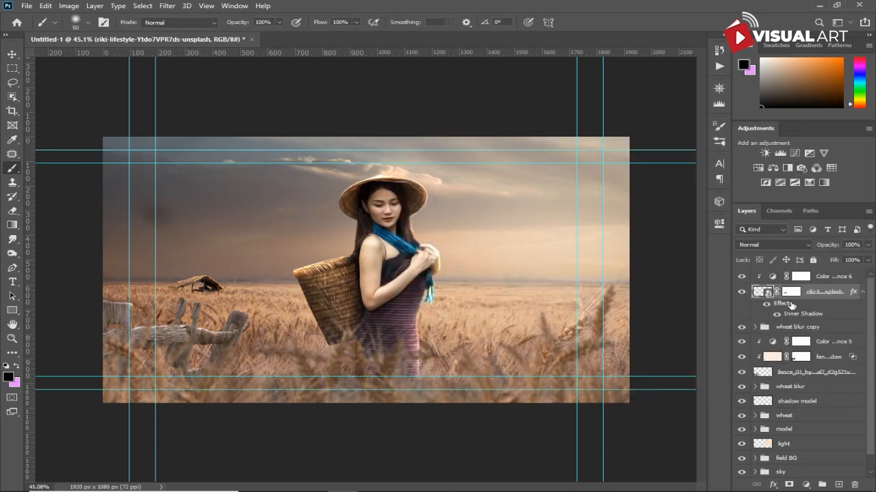
- Group the hut layer with its Color Balance adjustment and name the group hut
click(826, 281)
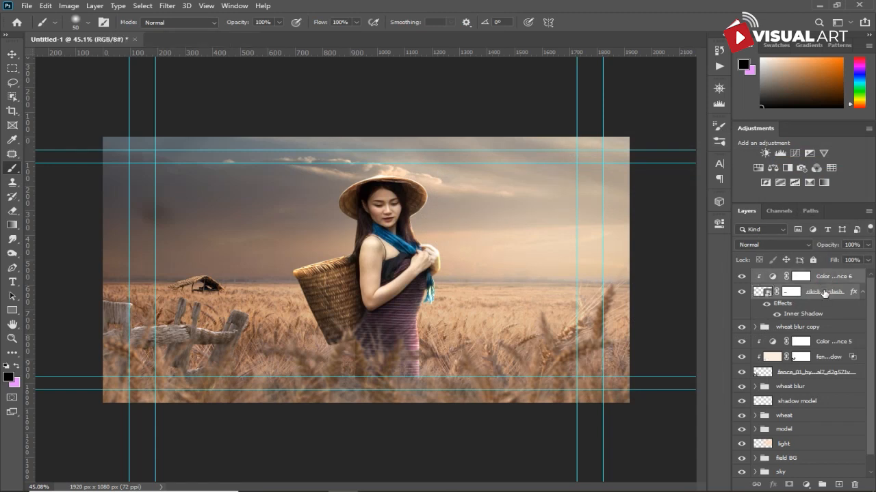
key(ctrl+g)
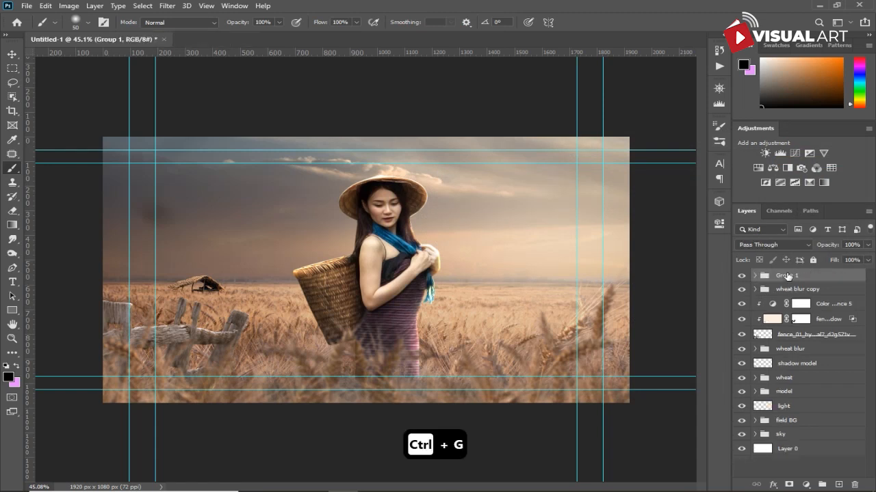
double_click(787, 275)
text(hu)
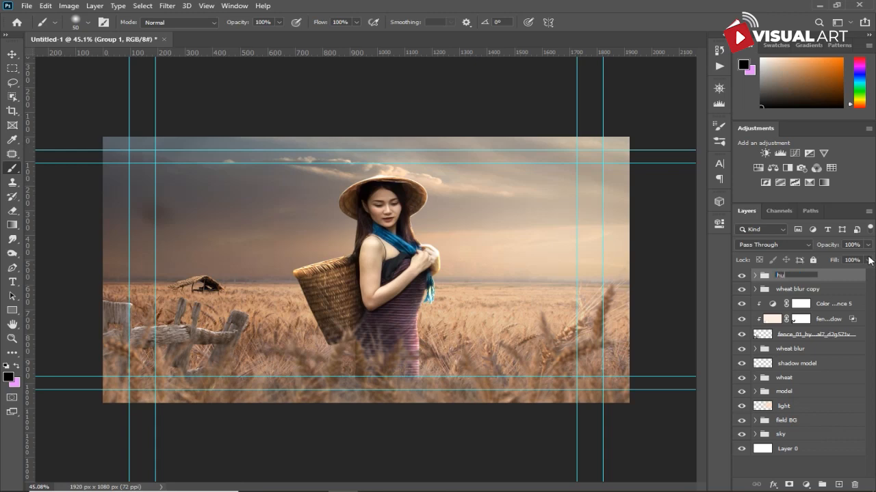
text(t)
key(Return)
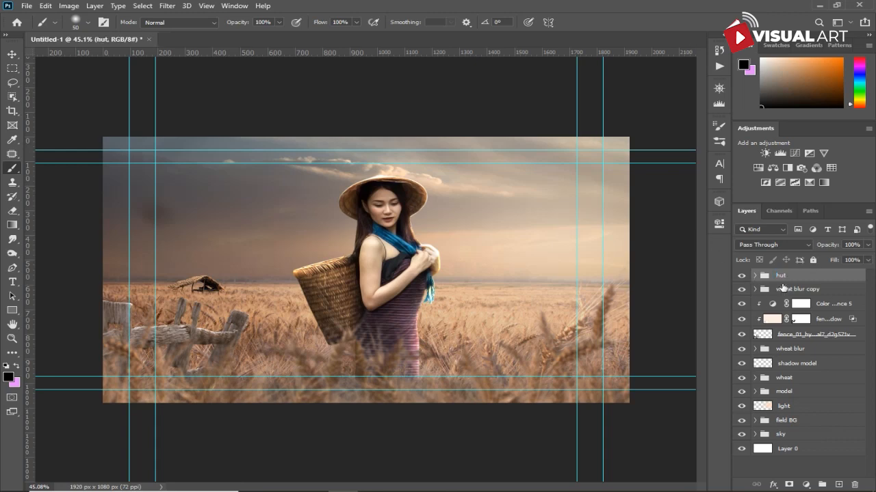
- Bring the windmill image from the petani downloads folder into the composite and scale it beside the hut on the left
click(313, 481)
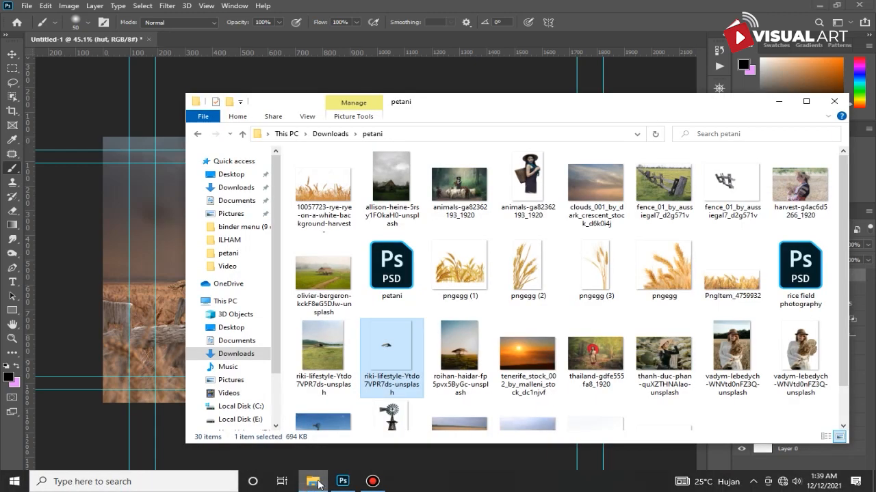
scroll(543, 333, down, 1)
click(419, 381)
drag(419, 381, 123, 301)
drag(365, 287, 154, 277)
drag(185, 203, 219, 144)
drag(176, 272, 163, 273)
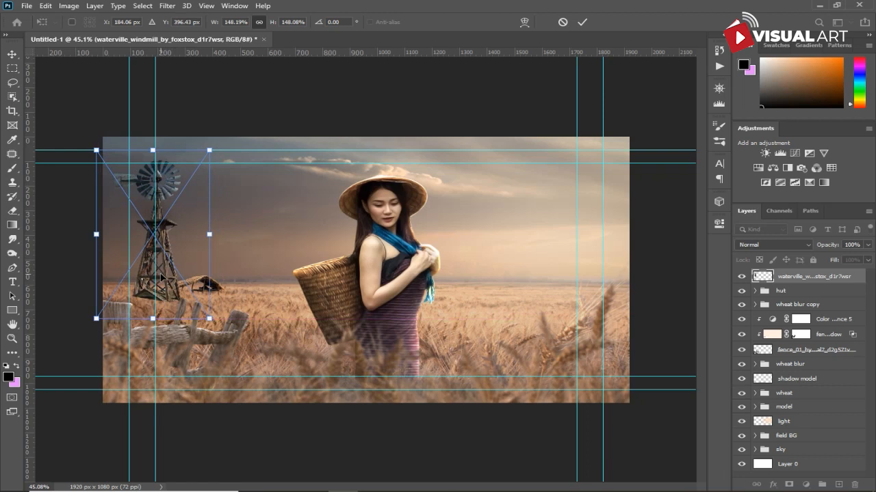
key(Return)
- Add a Brightness/Contrast adjustment clipped to the windmill layer with brightness 11 and contrast -27
key(b)
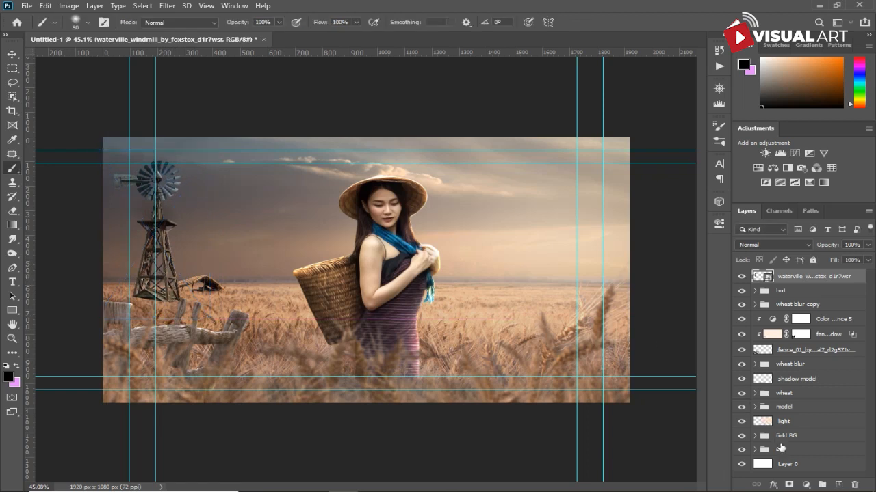
click(805, 484)
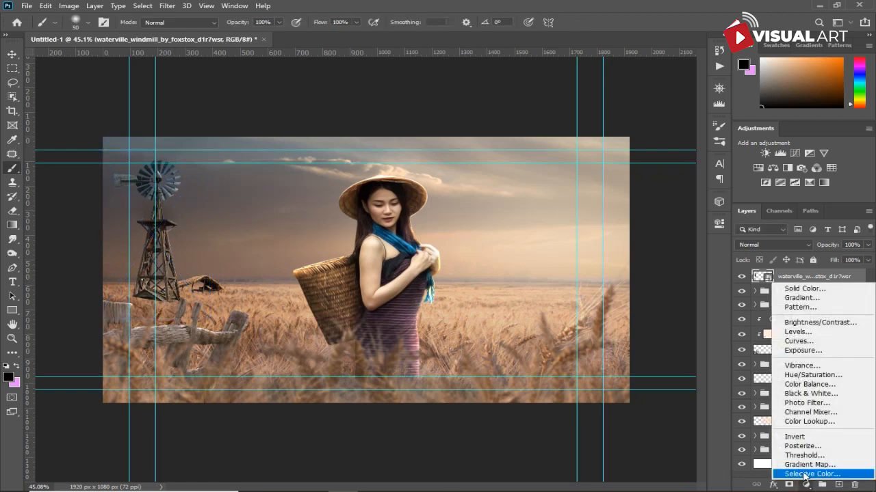
click(824, 323)
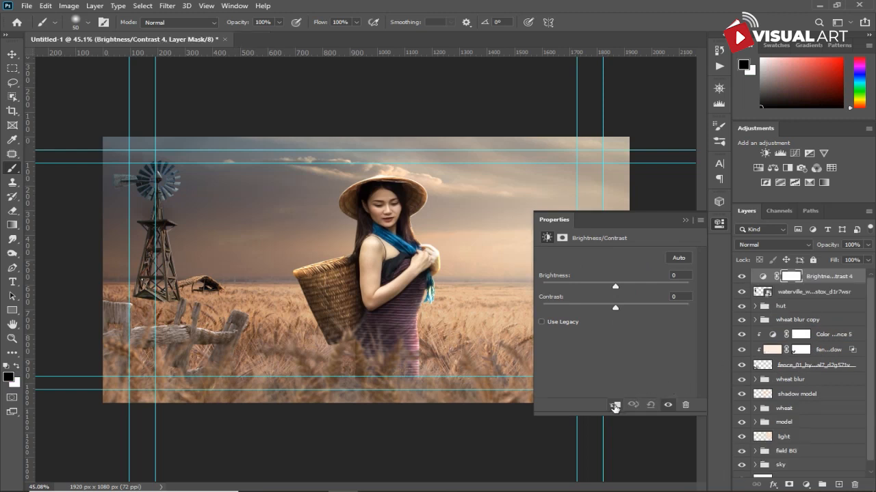
click(614, 406)
drag(615, 307, 576, 317)
mouse_move(618, 284)
mouse_down()
mouse_move(632, 281)
mouse_move(621, 283)
mouse_up()
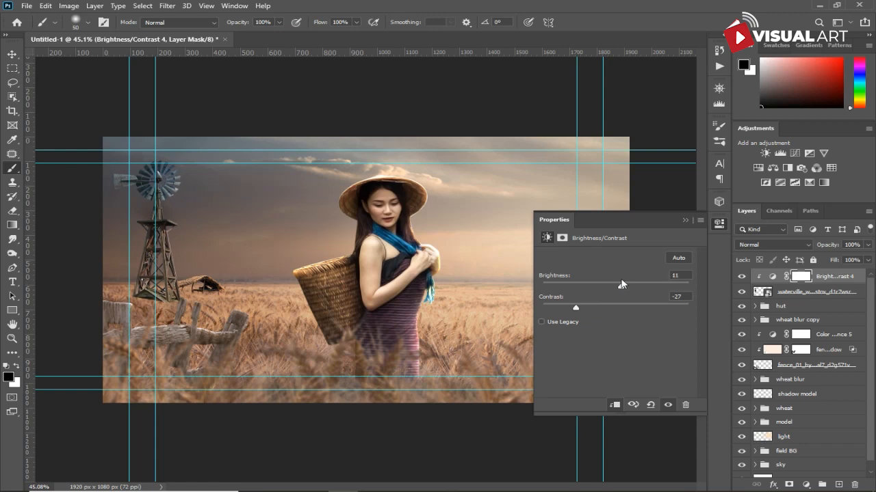
click(684, 220)
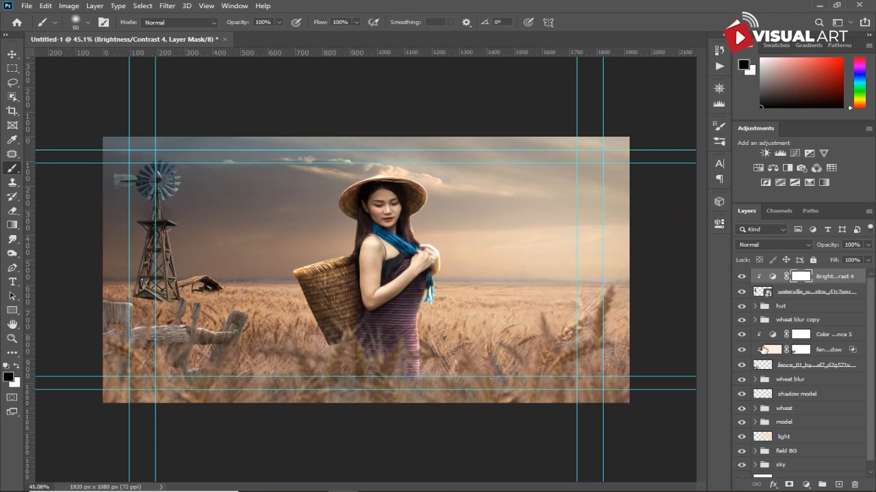
- Add a Color Balance adjustment clipped to the windmill layer, shifting midtones Cyan–Red to about +12 and Yellow–Blue to -3
click(805, 484)
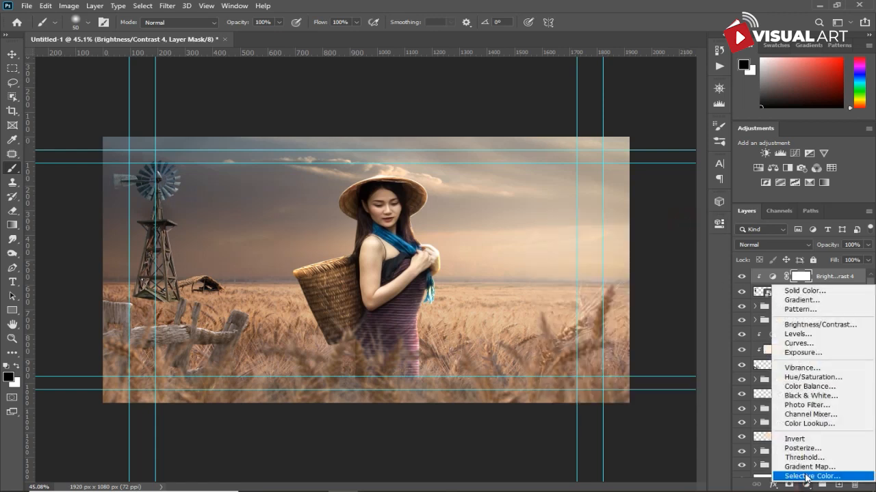
click(805, 387)
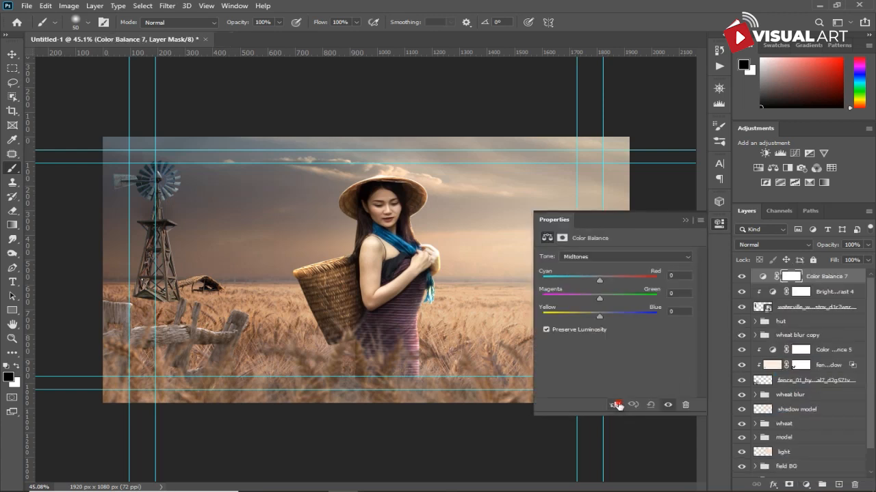
click(615, 405)
drag(593, 316, 597, 316)
drag(599, 280, 606, 277)
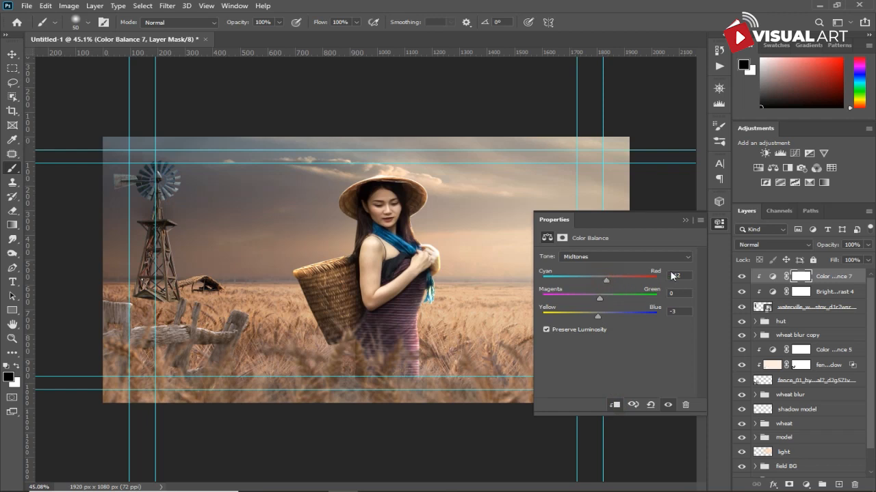
click(684, 220)
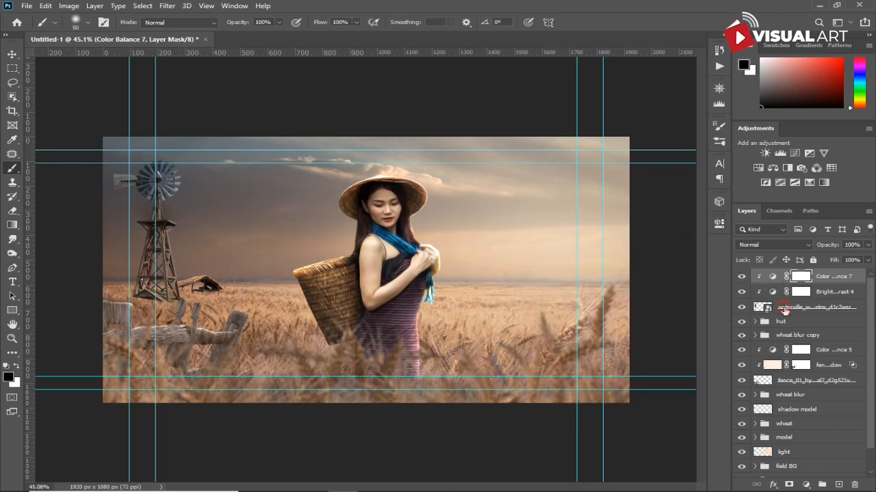
- Add a layer mask to the windmill layer and brush away part of it over the fence with a larger brush
click(783, 308)
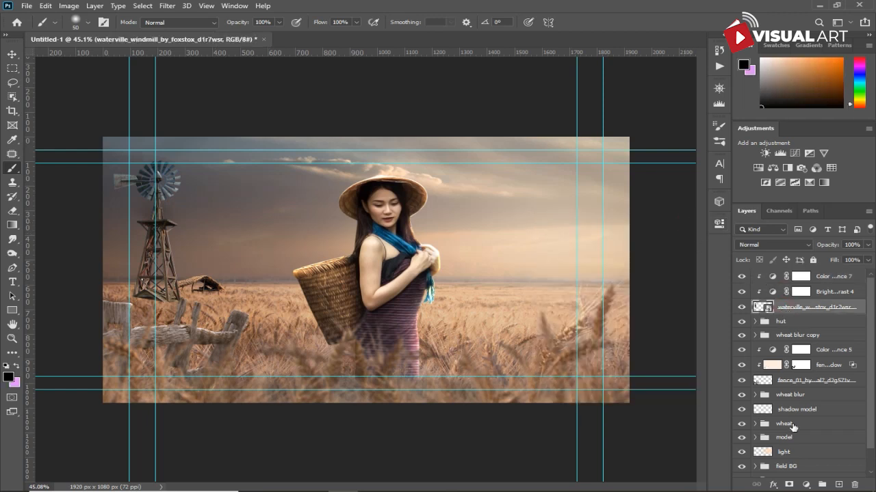
click(787, 485)
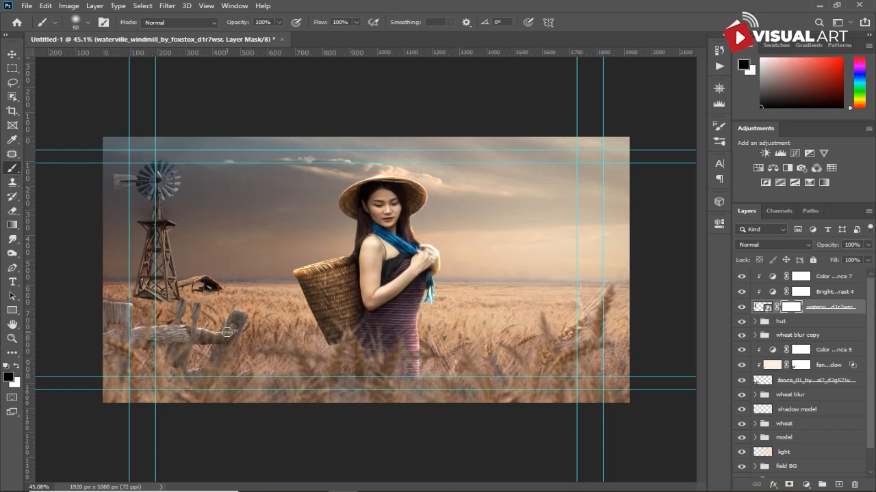
key(bracketright)
key(bracketright)
key(bracketright)
key(bracketright)
key(bracketright)
key(bracketright)
key(bracketright)
mouse_move(142, 310)
mouse_down()
mouse_move(179, 314)
mouse_move(181, 324)
mouse_up()
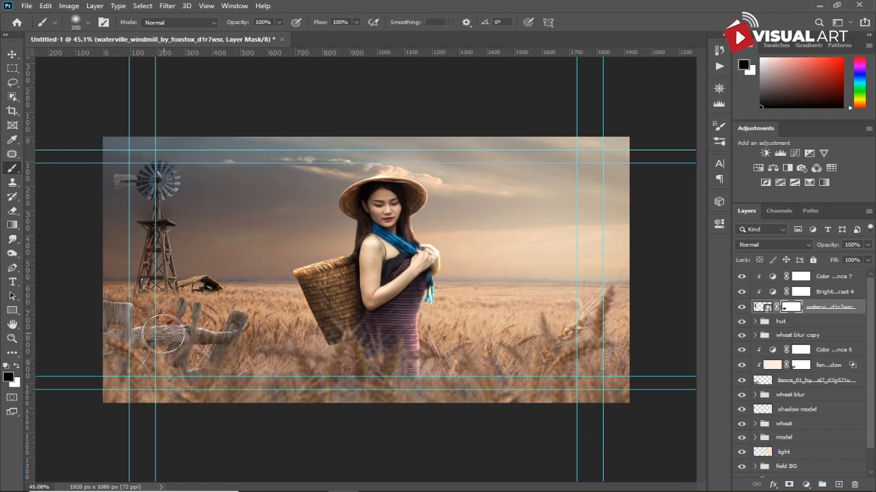
- Stamp all visible layers into a new merged layer at the top of the stack
key(ctrl+minus)
key(ctrl+minus)
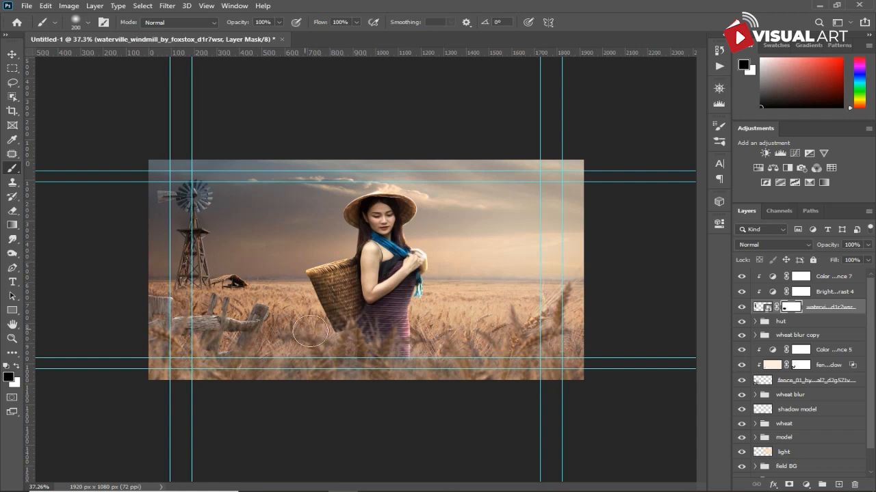
key(ctrl+minus)
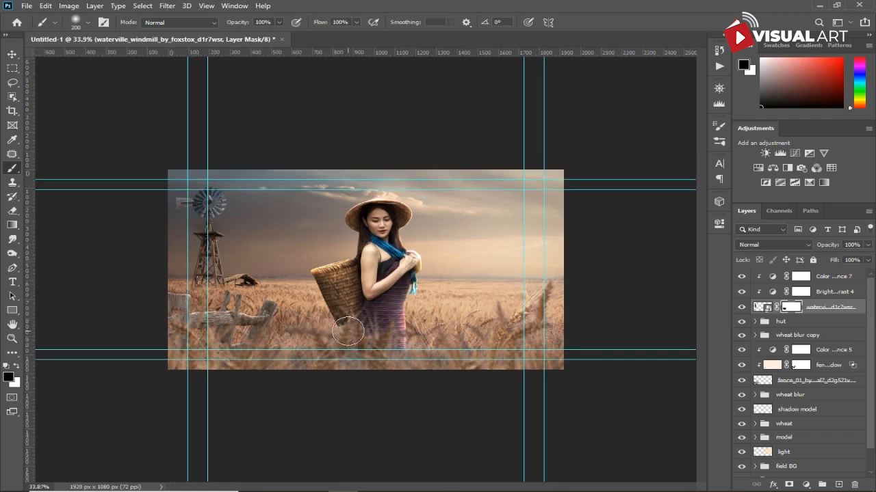
click(12, 55)
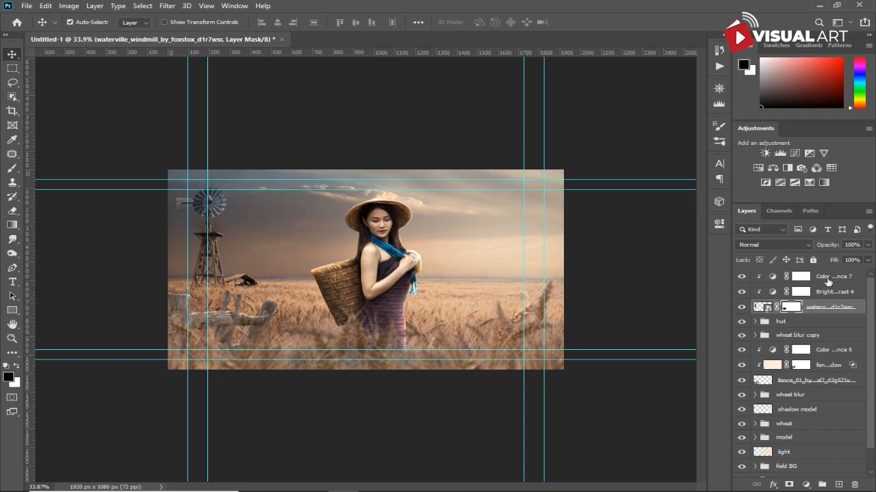
click(828, 280)
key(ctrl+alt+shift+e)
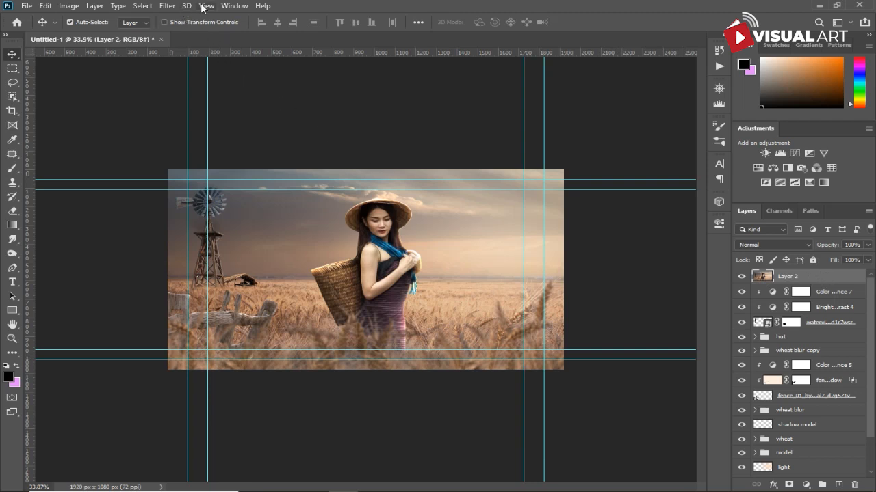
- Apply a Camera Raw Filter to the stamped layer with temperature +6, tint +15, texture -21 and clarity +11
click(167, 6)
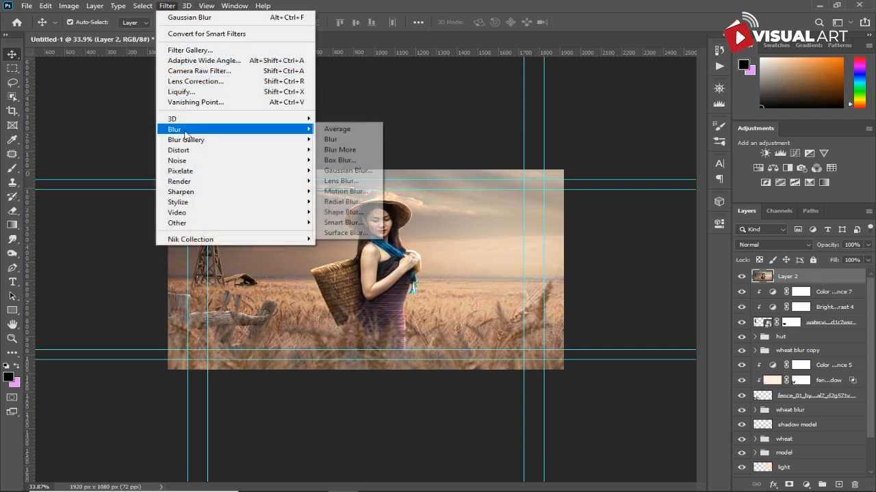
click(186, 73)
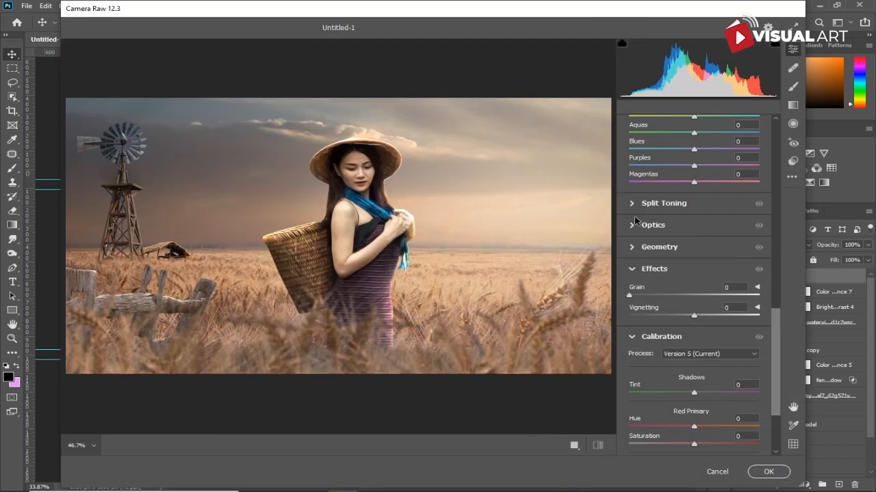
scroll(708, 239, up, 3)
scroll(708, 239, up, 10)
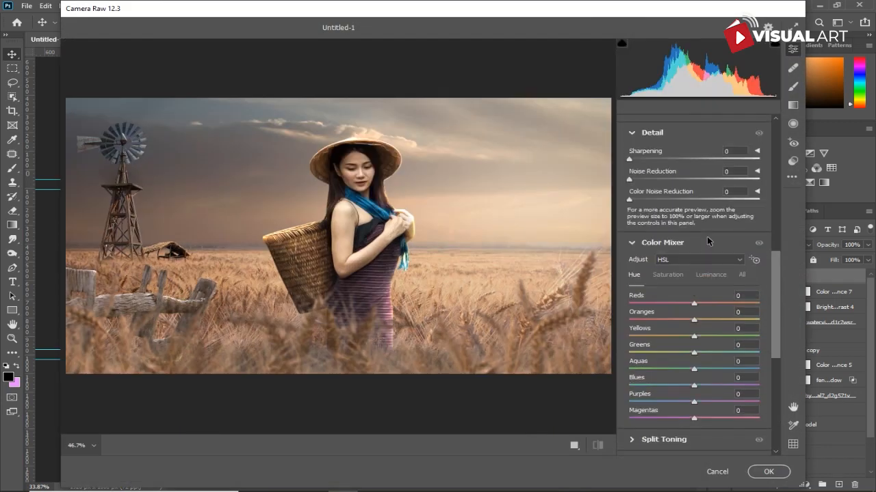
scroll(708, 236, up, 2)
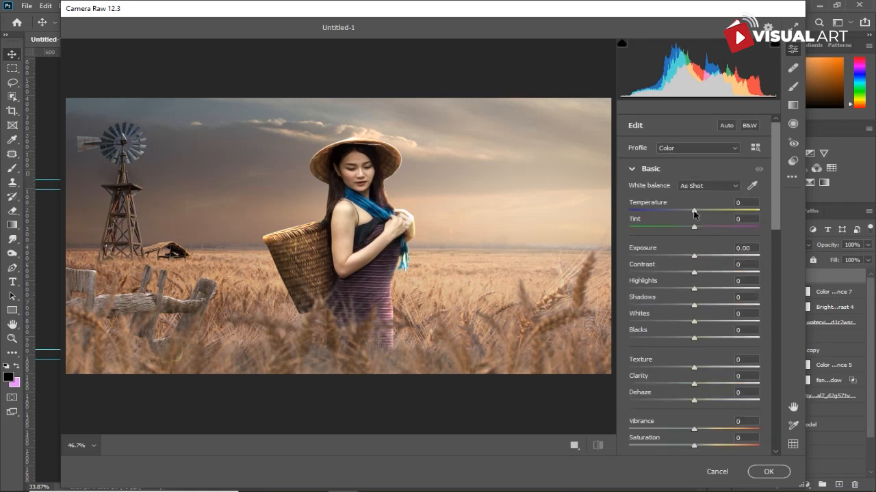
drag(694, 212, 704, 232)
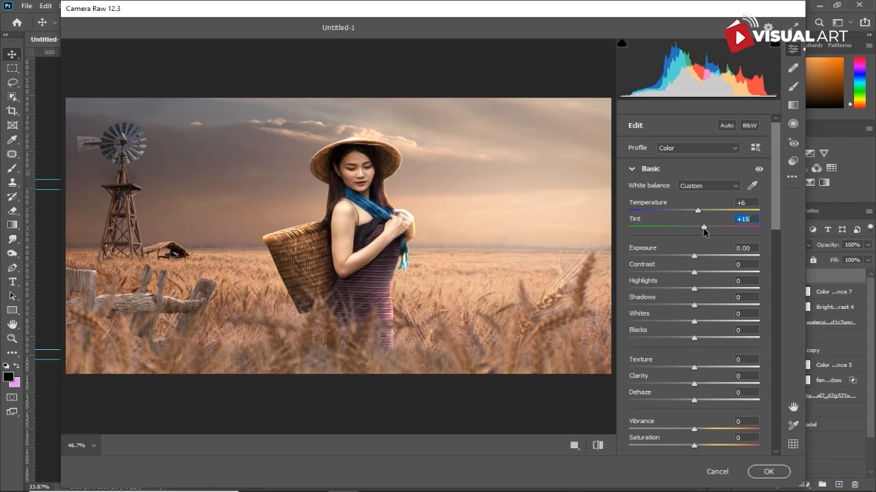
scroll(699, 339, down, 5)
scroll(700, 339, up, 1)
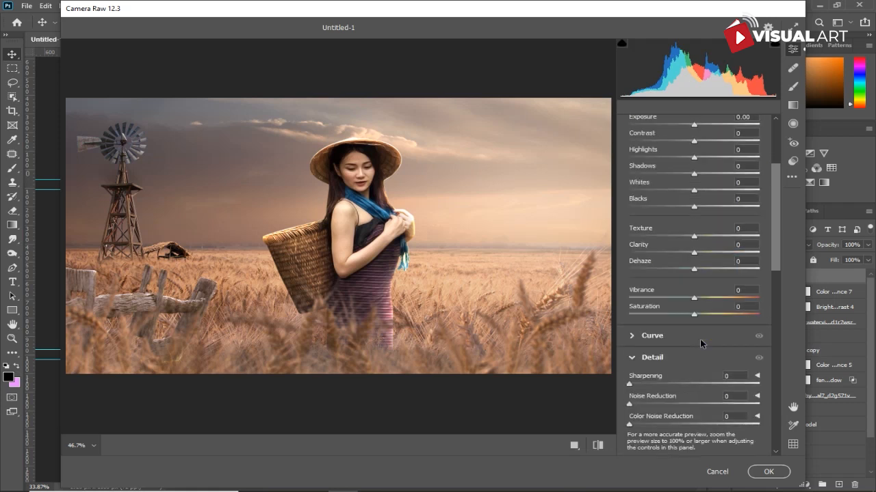
drag(696, 252, 682, 240)
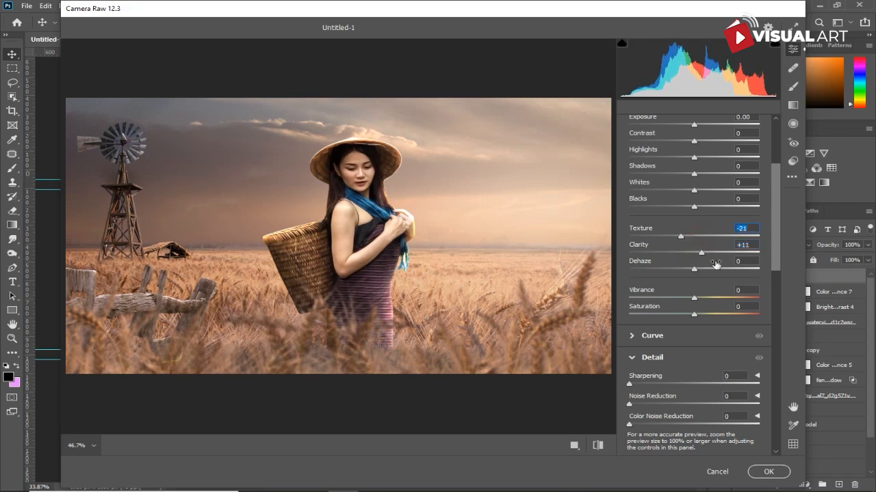
click(768, 472)
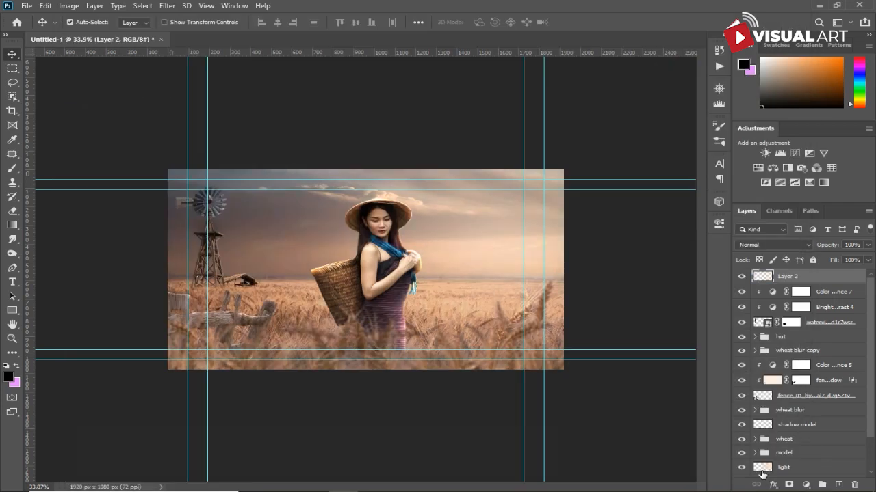
scroll(606, 371, down, 2)
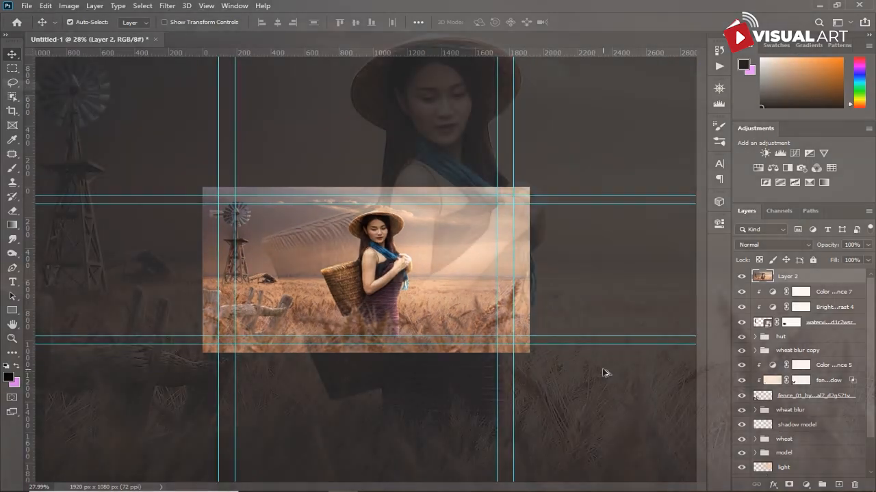